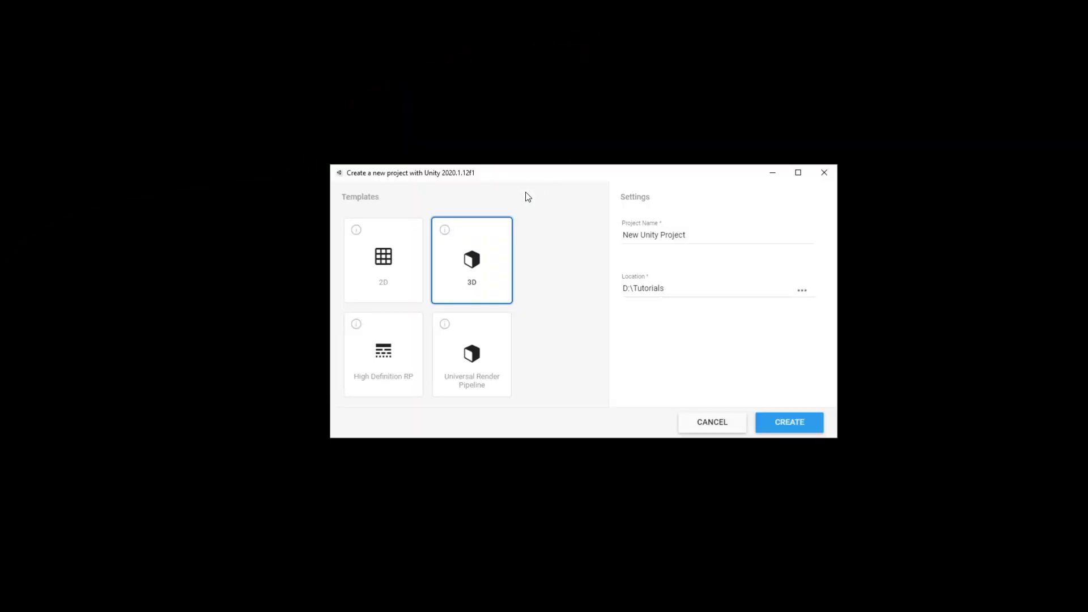
Step: Pick the Universal Render Pipeline template, name the project 'Tutorial - Solar Smash', and create it
click(483, 355)
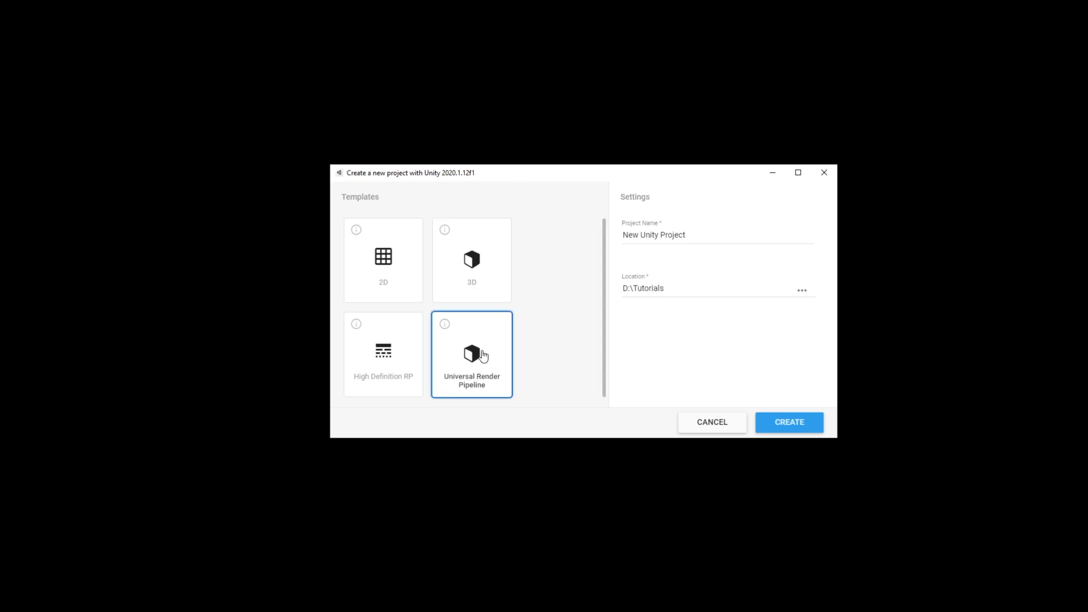
click(718, 236)
text(Tutorial)
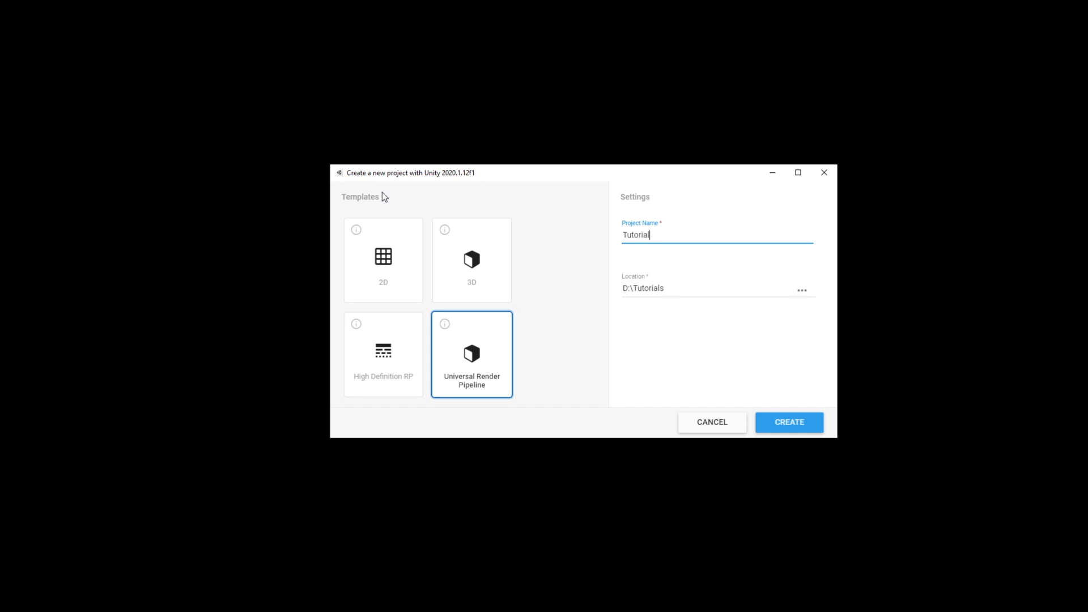
text( - Solar Smash)
click(794, 428)
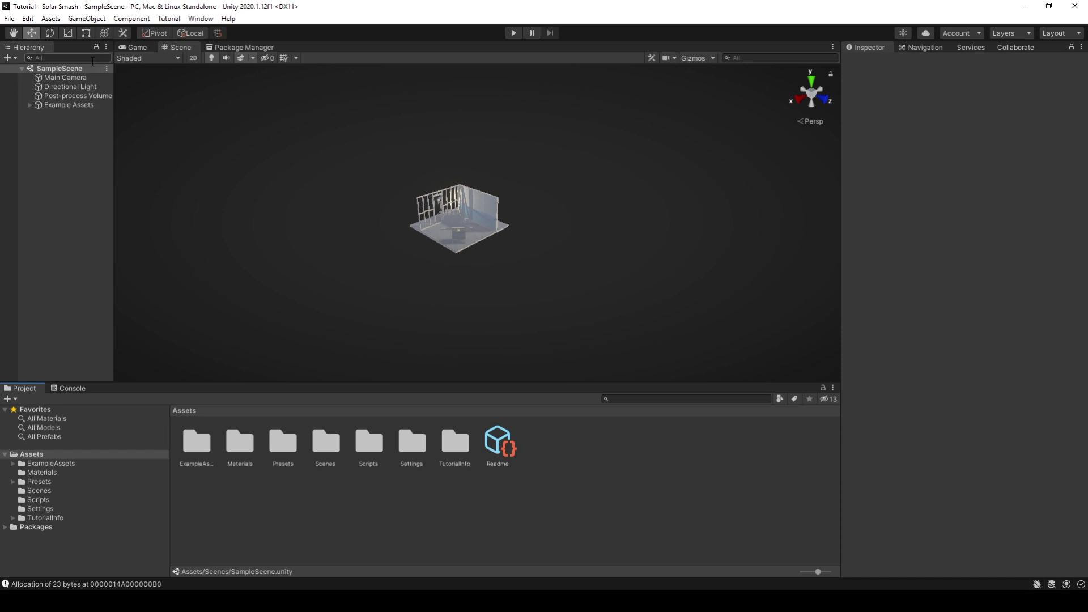
Step: Start a new empty scene and create an Art folder in Assets
click(11, 20)
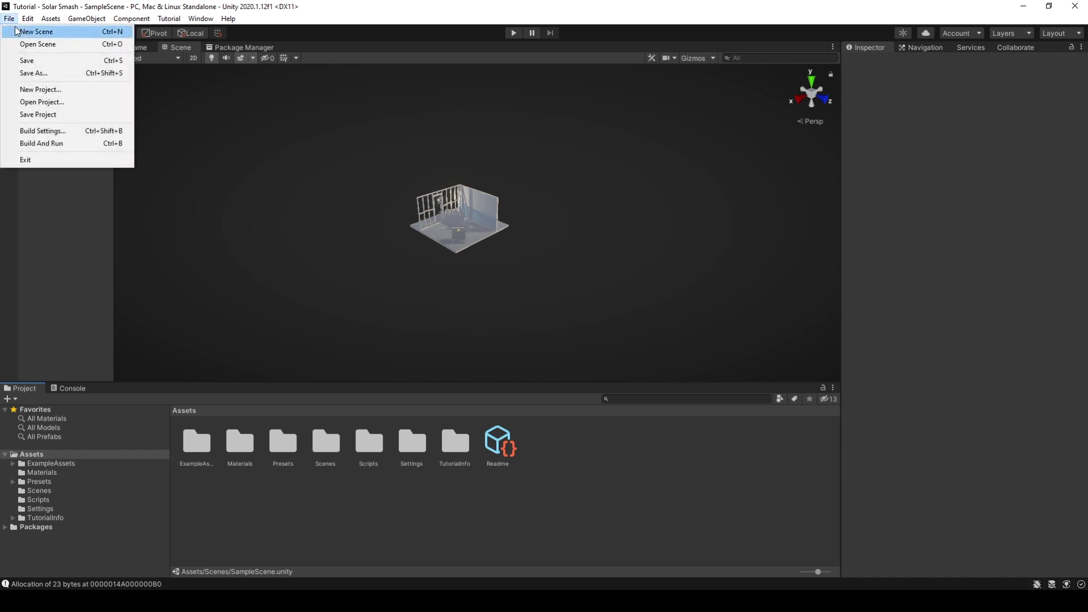
click(20, 32)
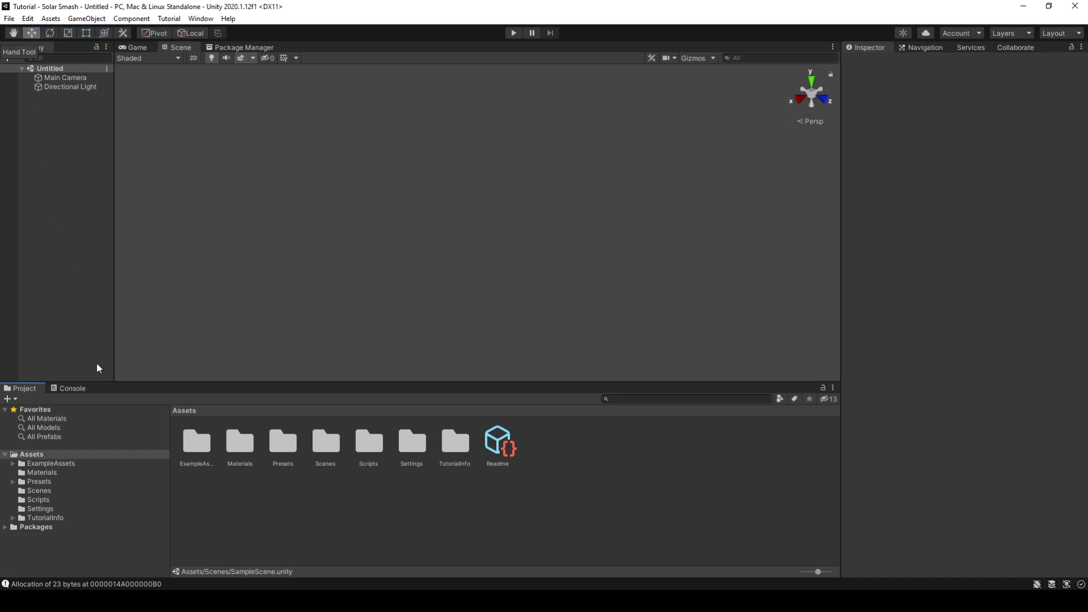
right_click(50, 457)
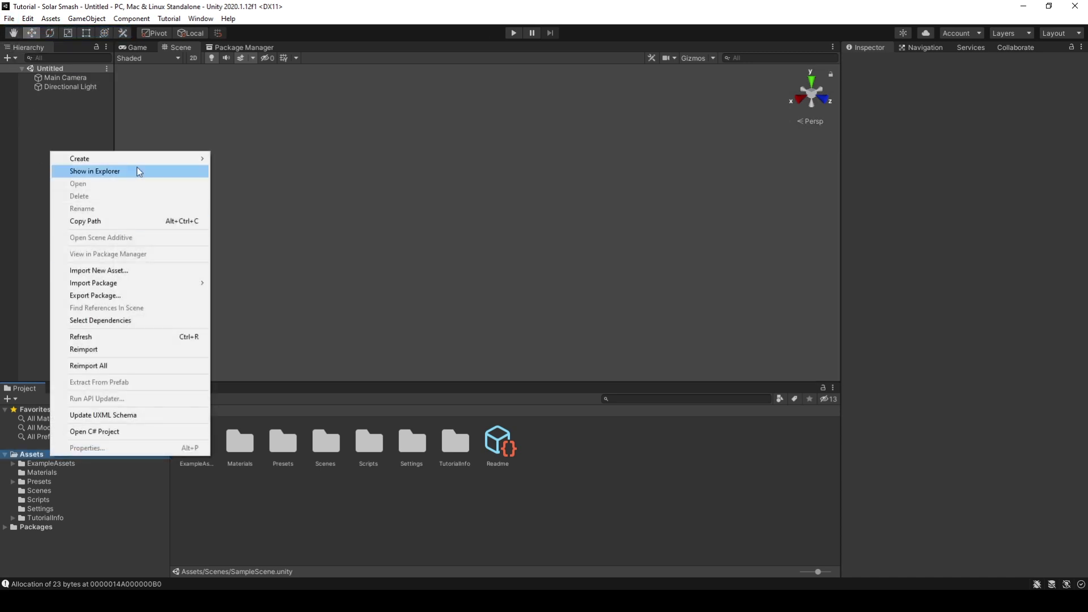
mouse_move(142, 164)
click(281, 113)
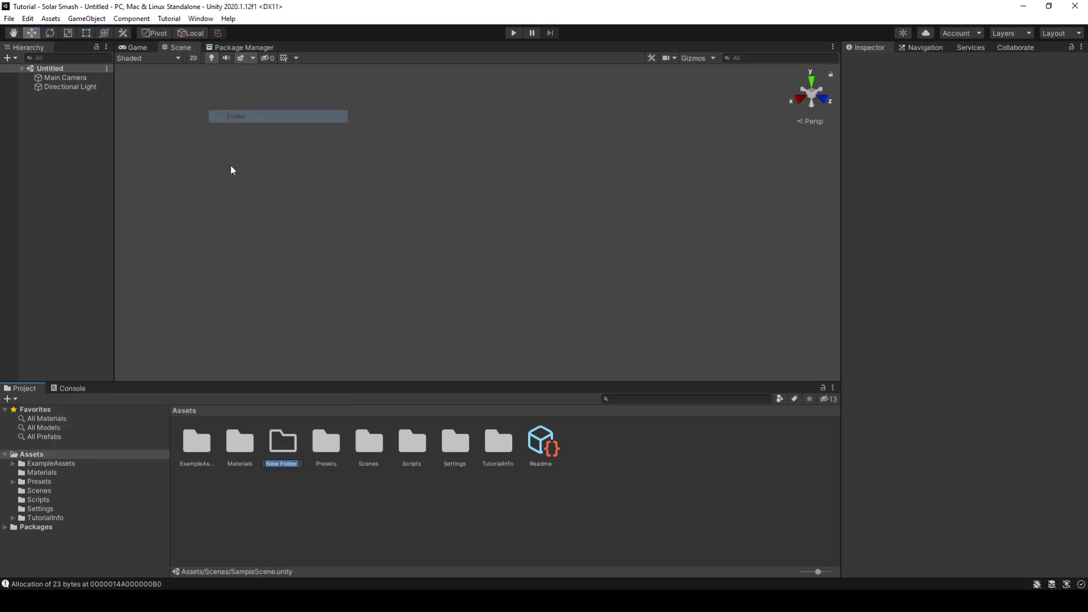
text(Art)
key(Return)
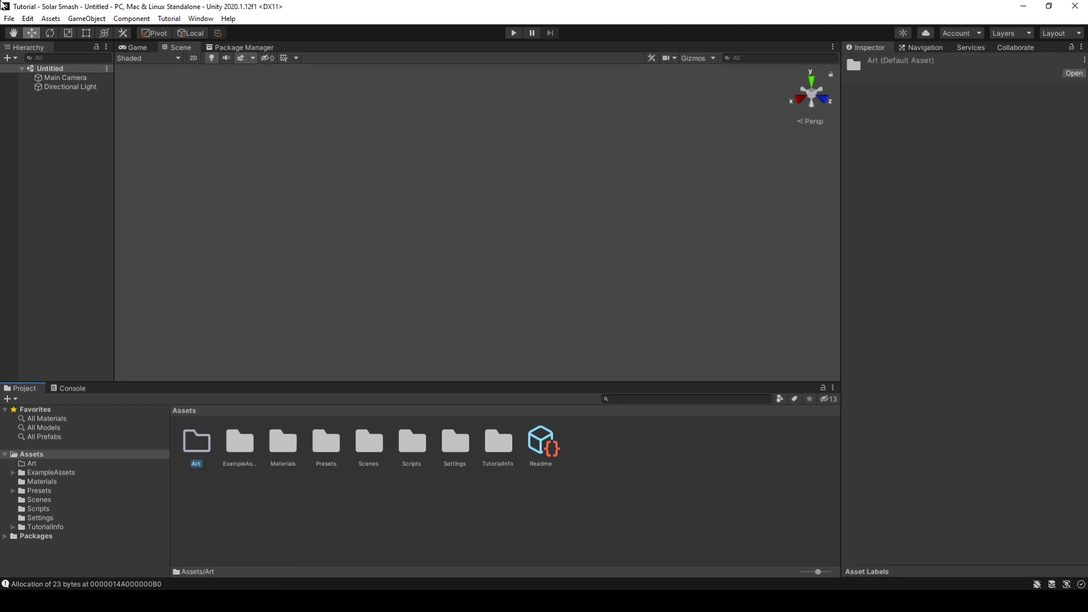
double_click(203, 443)
Step: Create a Textures subfolder inside Art and open it
right_click(205, 444)
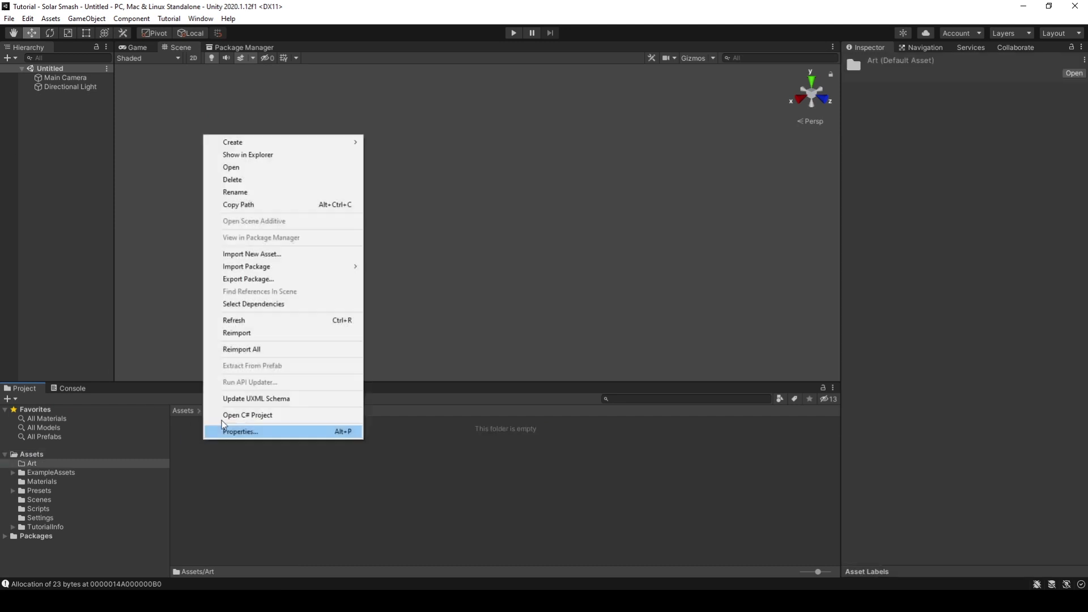
mouse_move(323, 142)
click(420, 116)
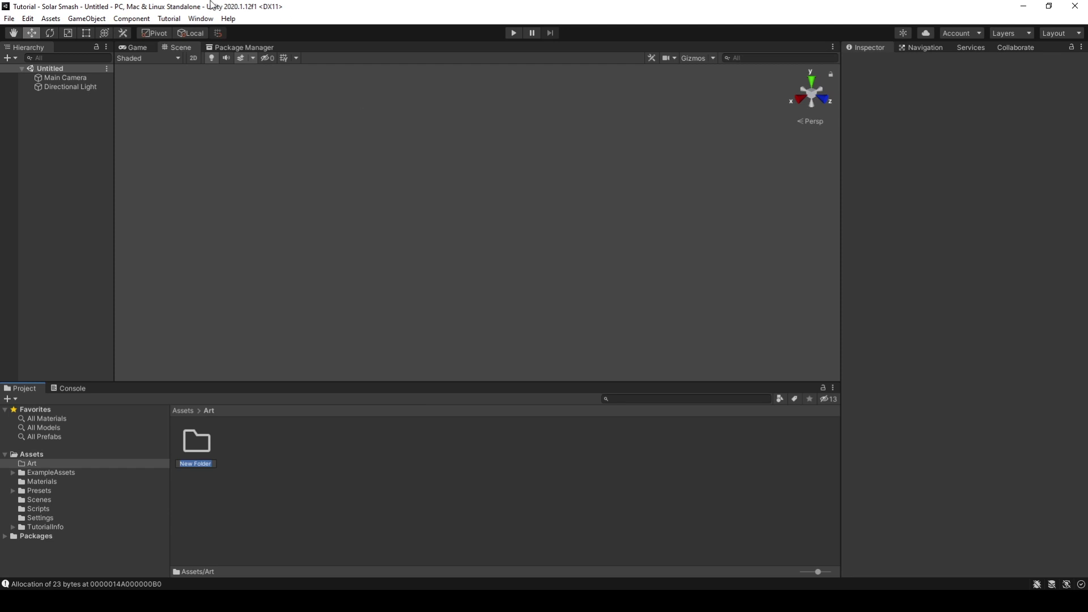
text(Textures)
key(Return)
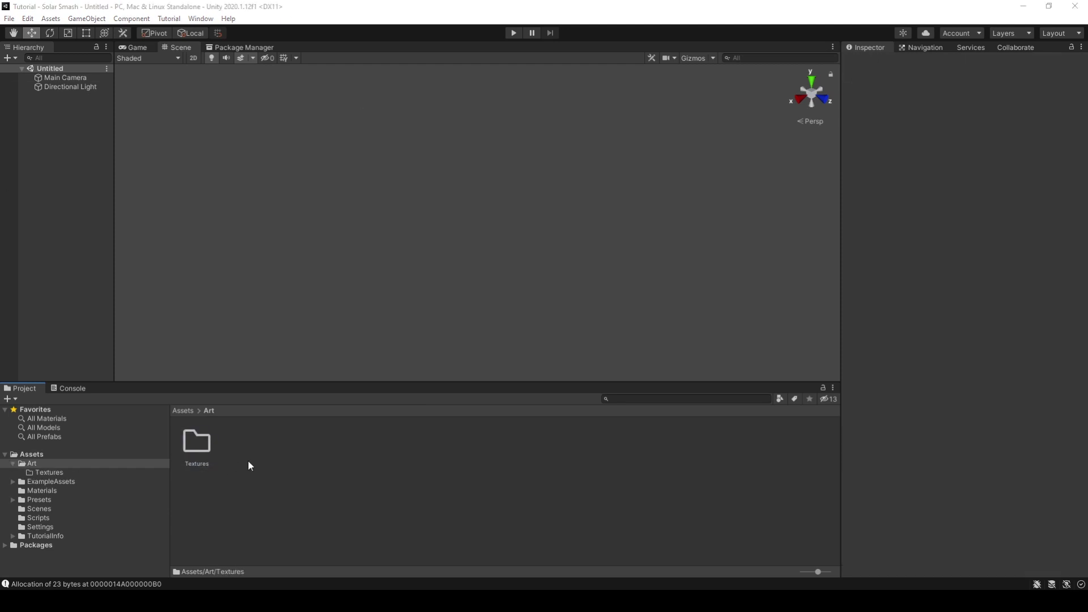
double_click(197, 440)
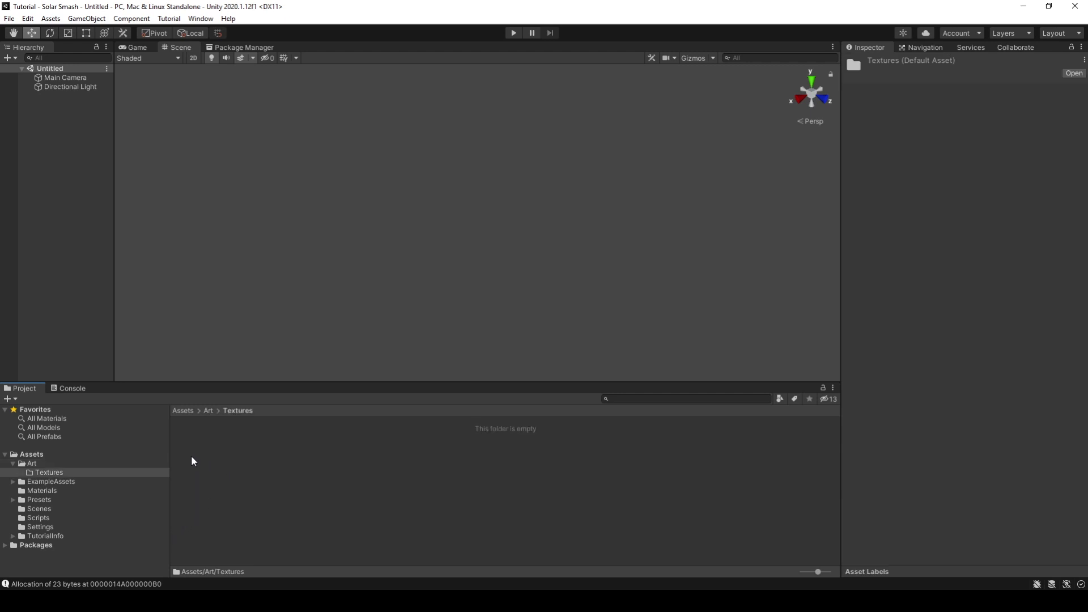
key(alt+Tab)
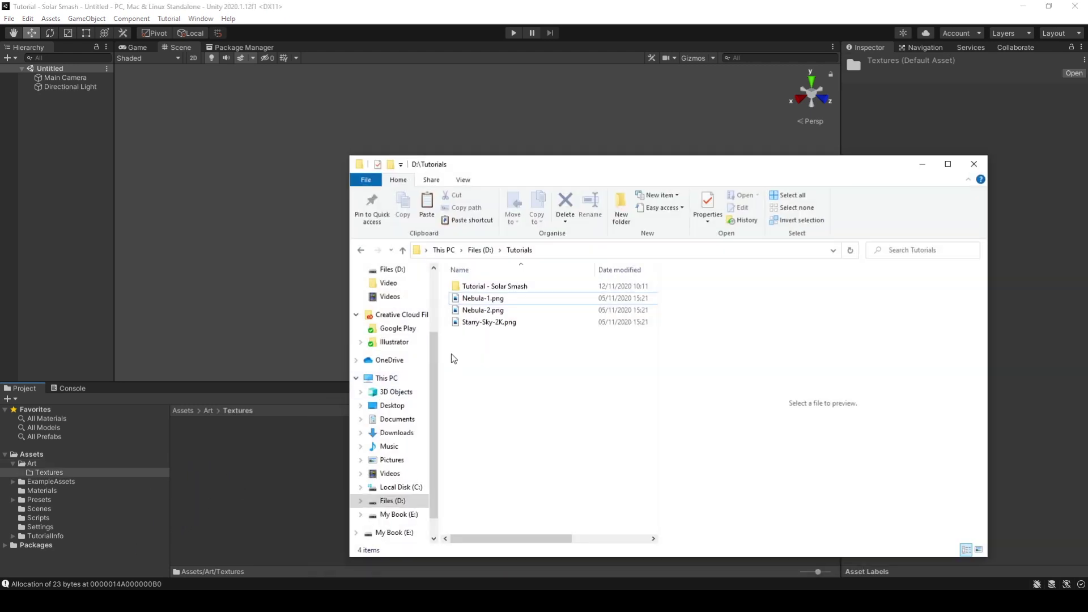
Step: Drag Nebula-1.png, Nebula-2.png and Starry-Sky-2K.png from D:\Tutorials into Unity's Textures folder
click(513, 301)
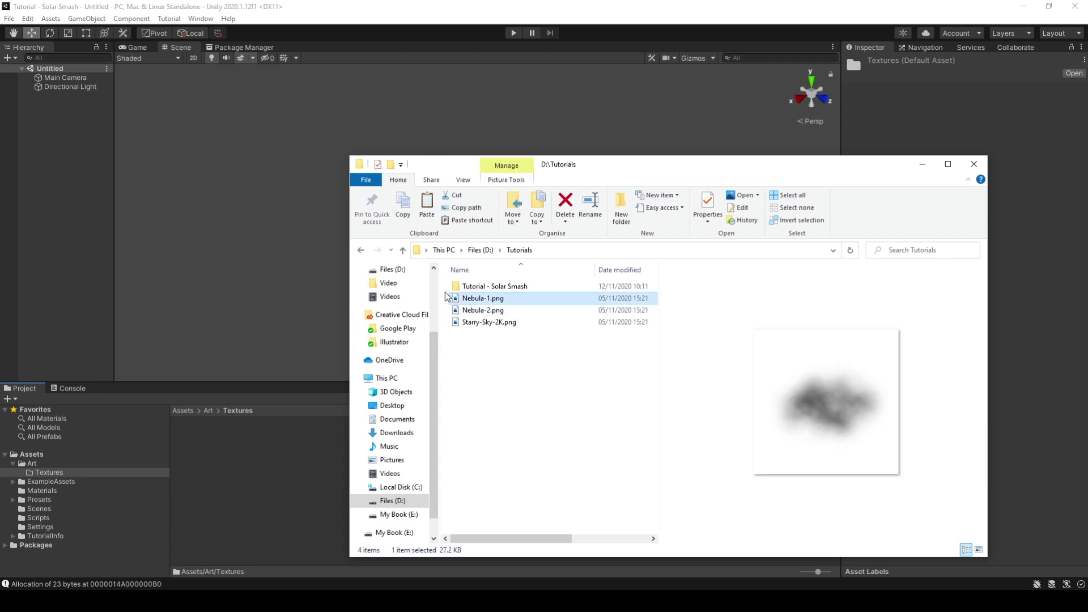
click(492, 311)
click(491, 323)
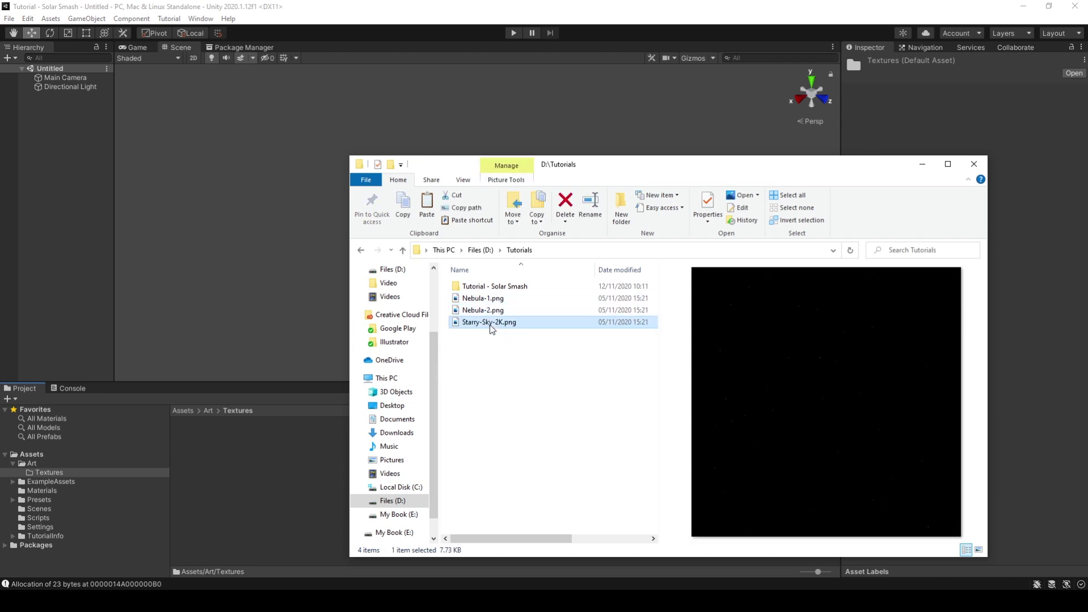
click(519, 354)
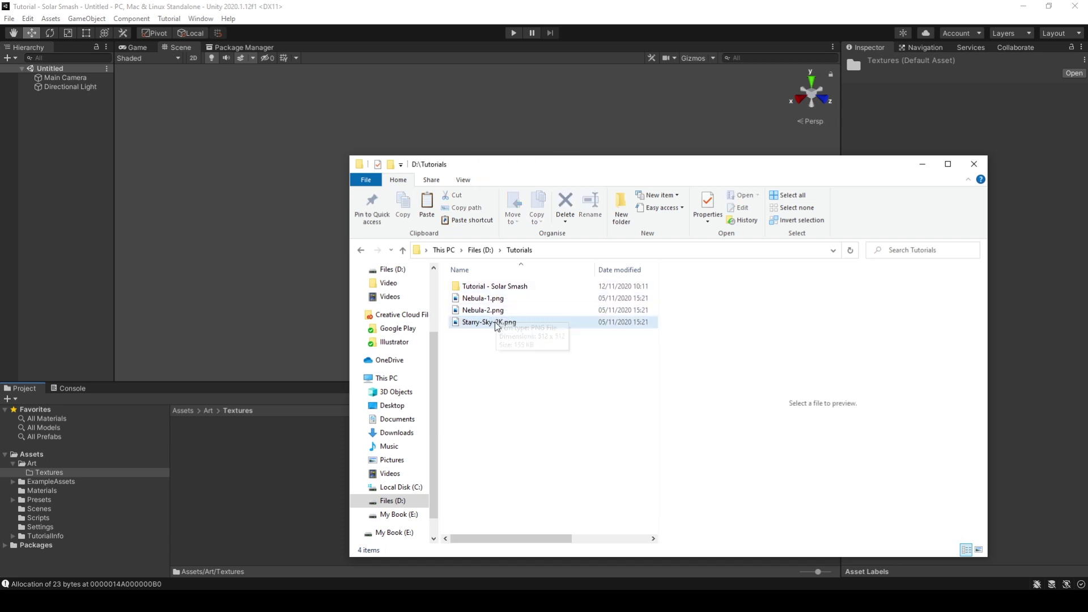
click(502, 324)
shift+click(506, 300)
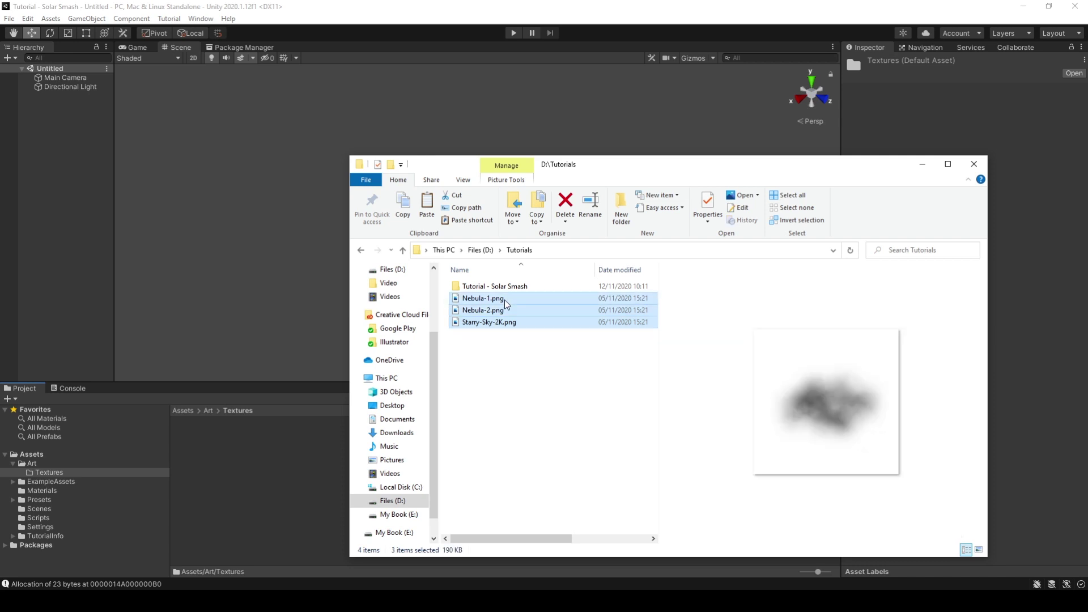
drag(507, 305, 245, 472)
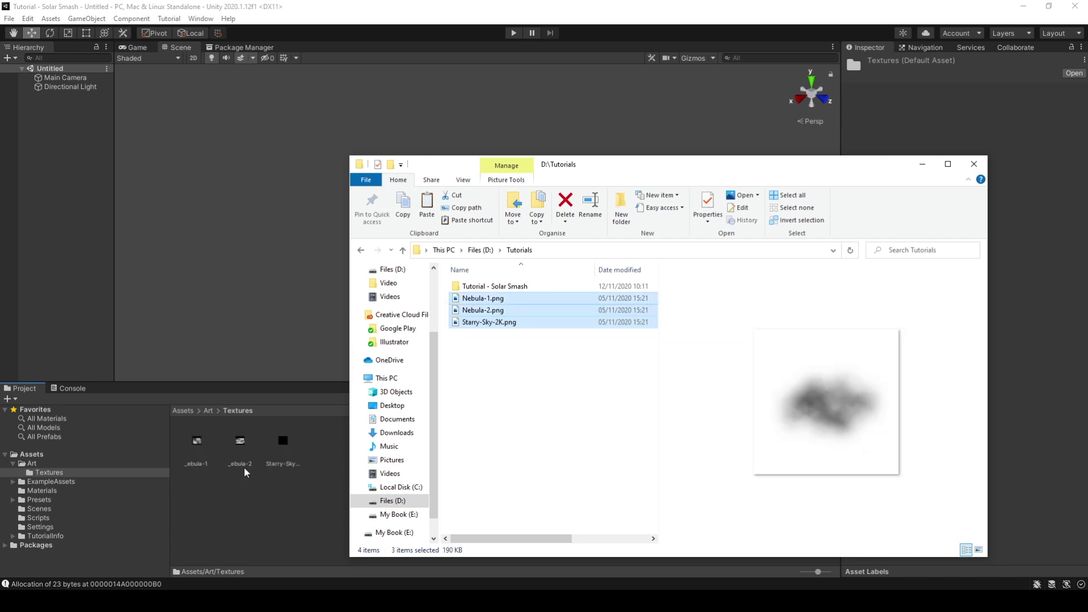
click(248, 491)
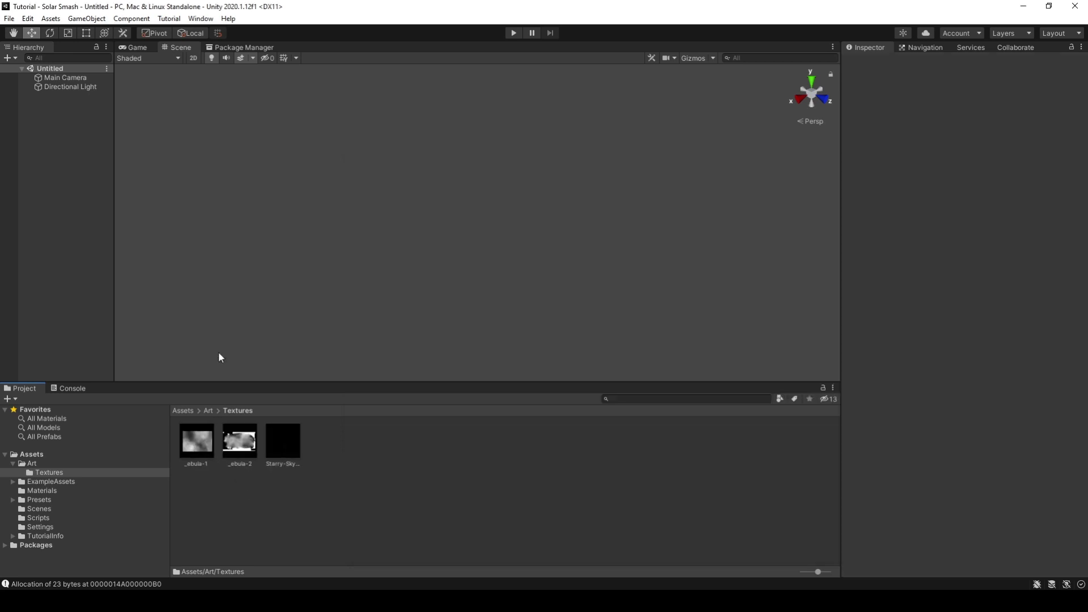
Step: Enable and apply Alpha Is Transparency on the Nebula-1 and Nebula-2 textures
click(205, 446)
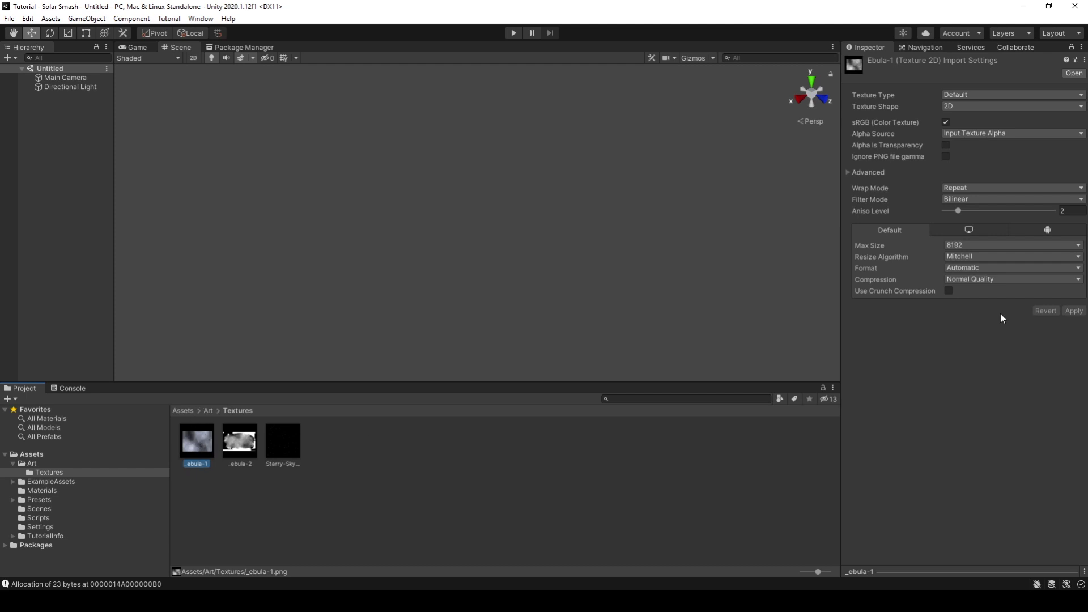
click(946, 145)
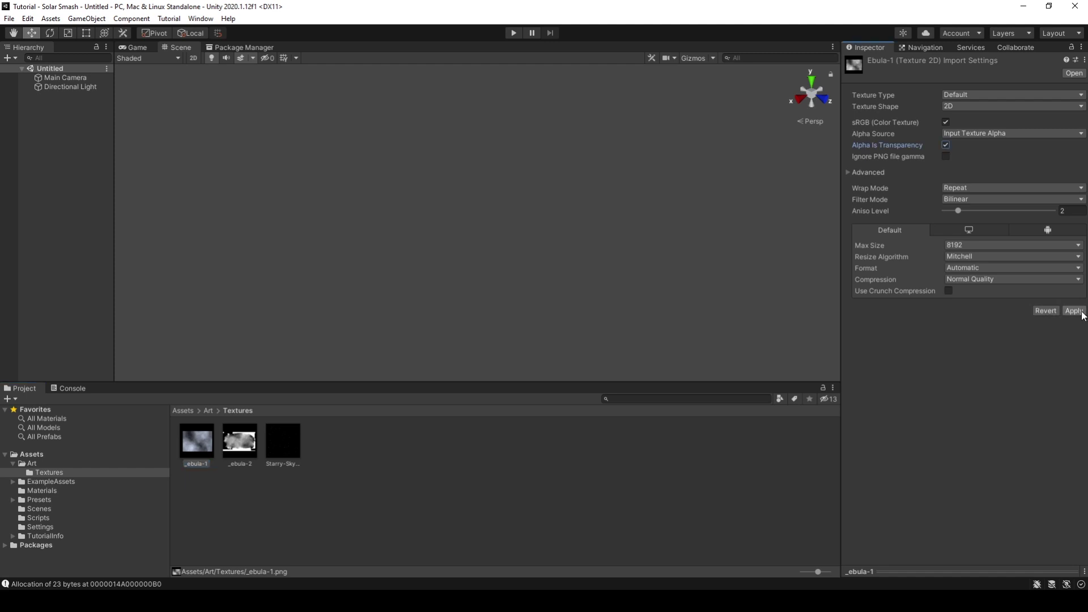
click(1074, 311)
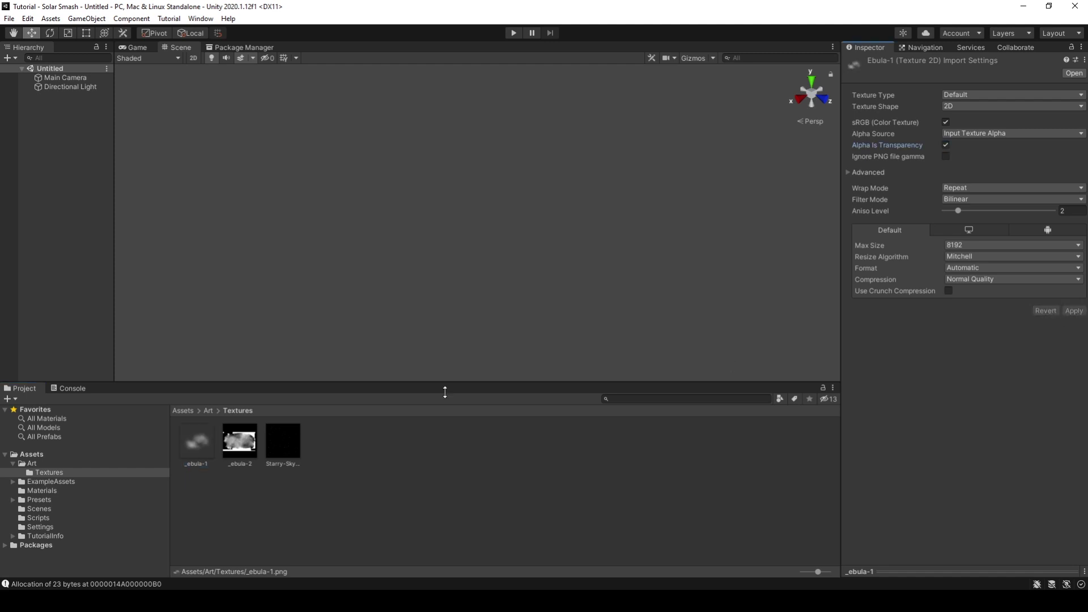
click(238, 441)
click(946, 145)
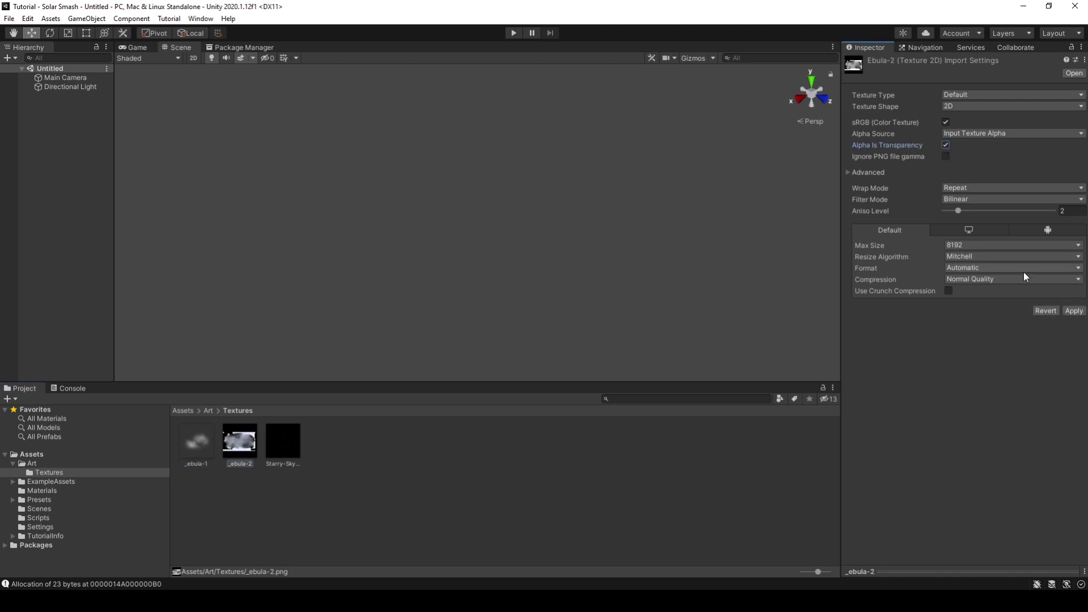
click(1074, 310)
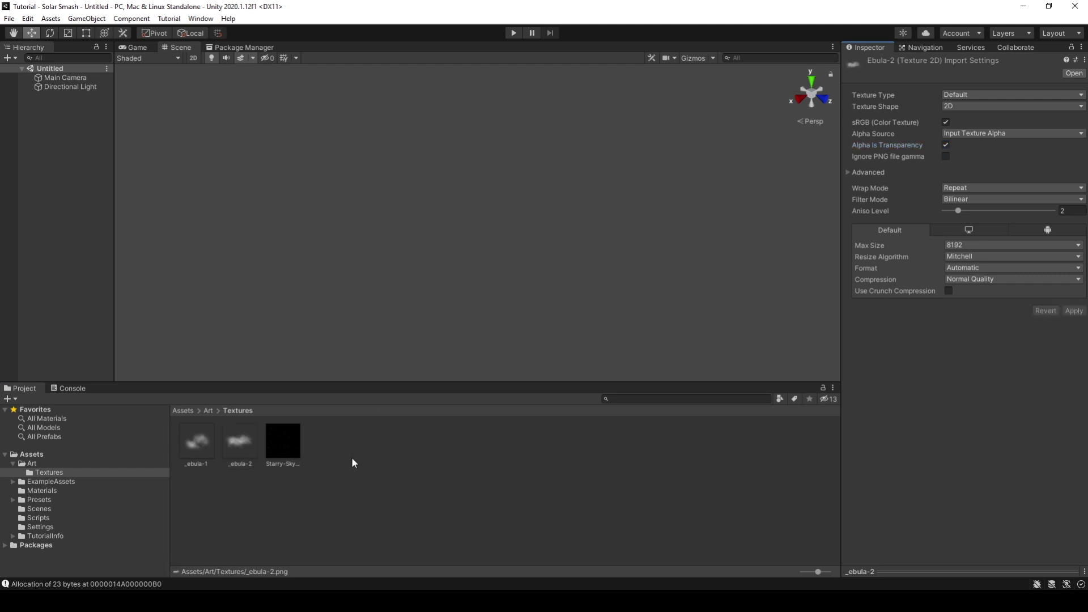
click(341, 478)
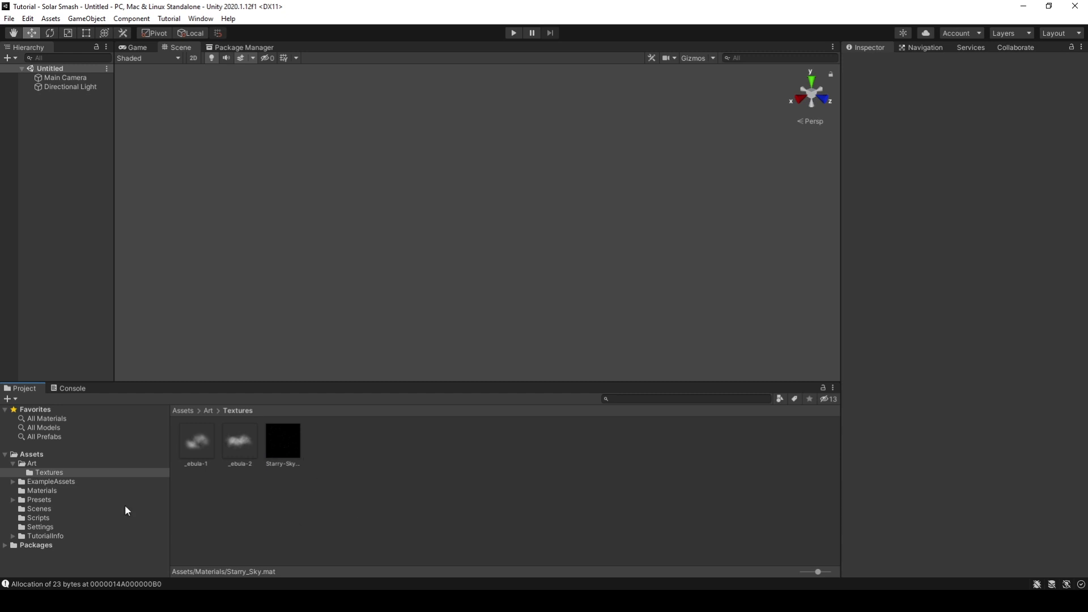
Step: Create a new material named Starry_Sky in the Materials folder
click(41, 491)
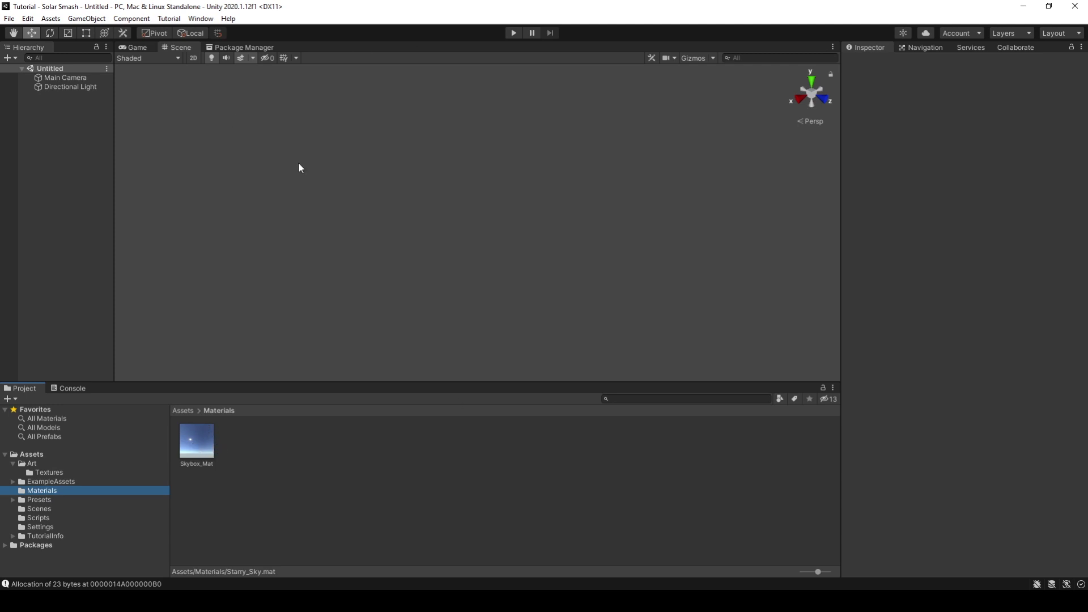
right_click(320, 452)
mouse_move(417, 157)
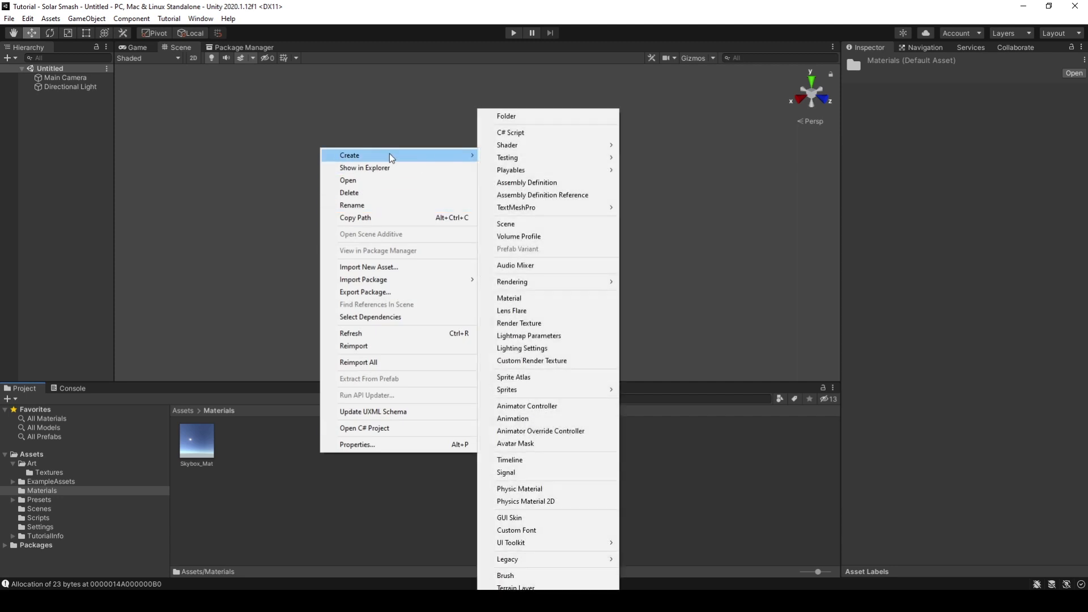
click(523, 302)
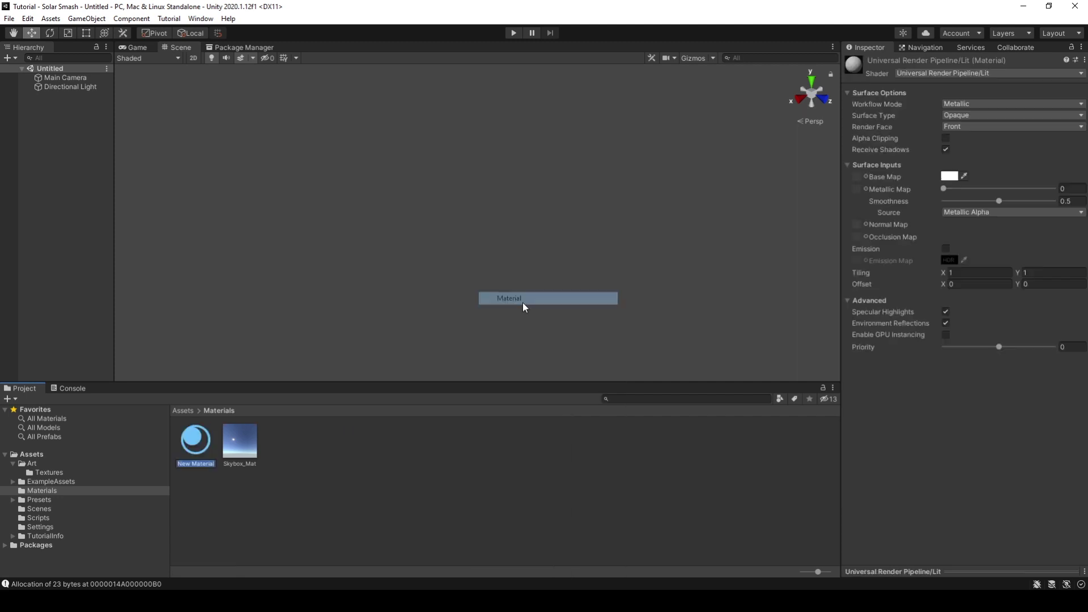
text(Starr)
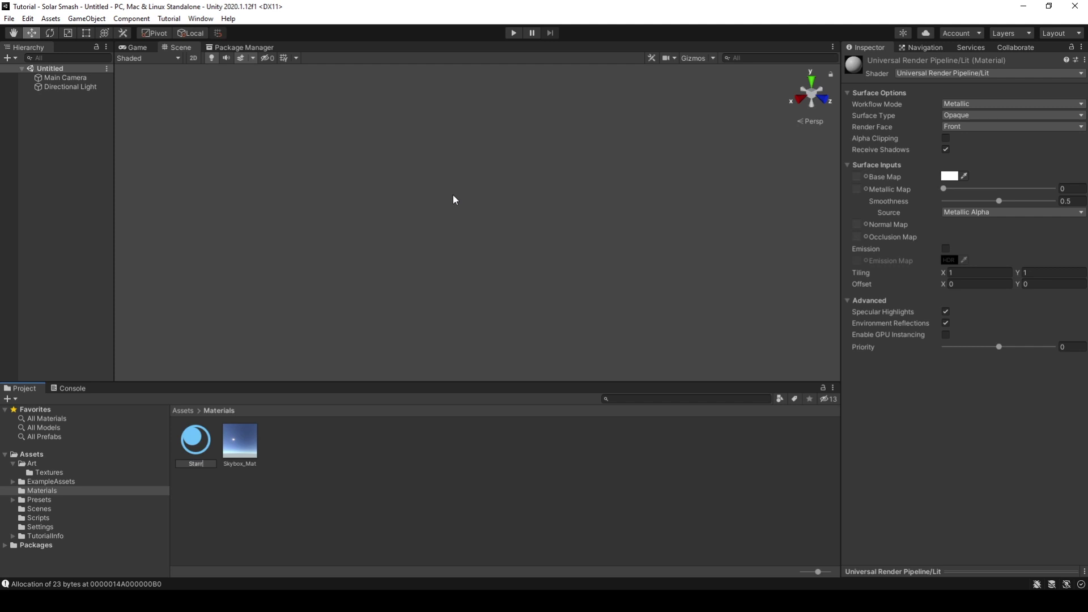
text(y_Sky)
key(Return)
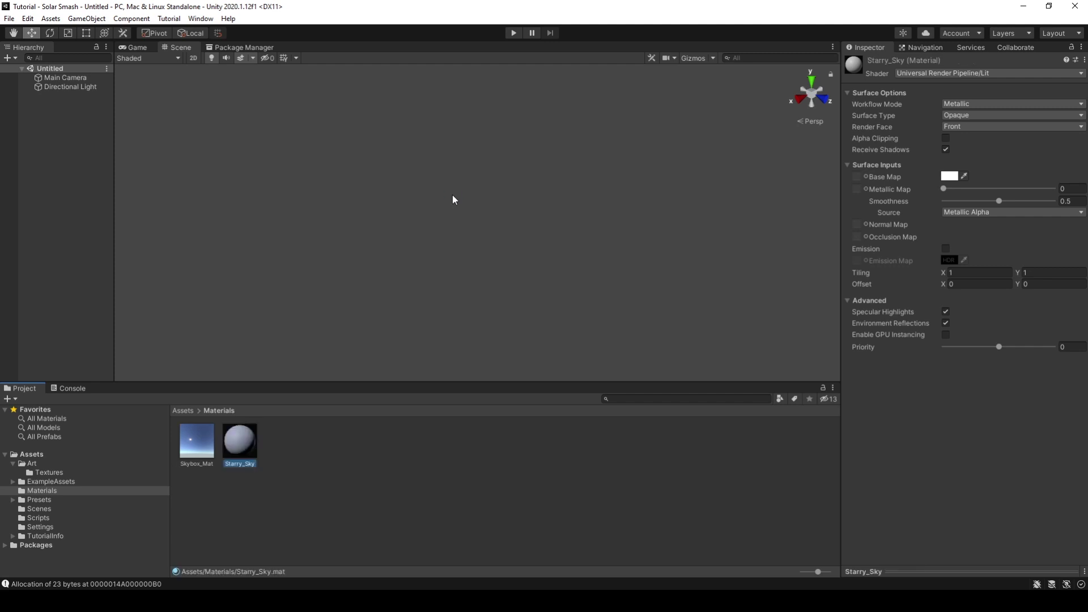
Step: Switch the Starry_Sky material's shader to Skybox/6 Sided
click(931, 74)
click(917, 202)
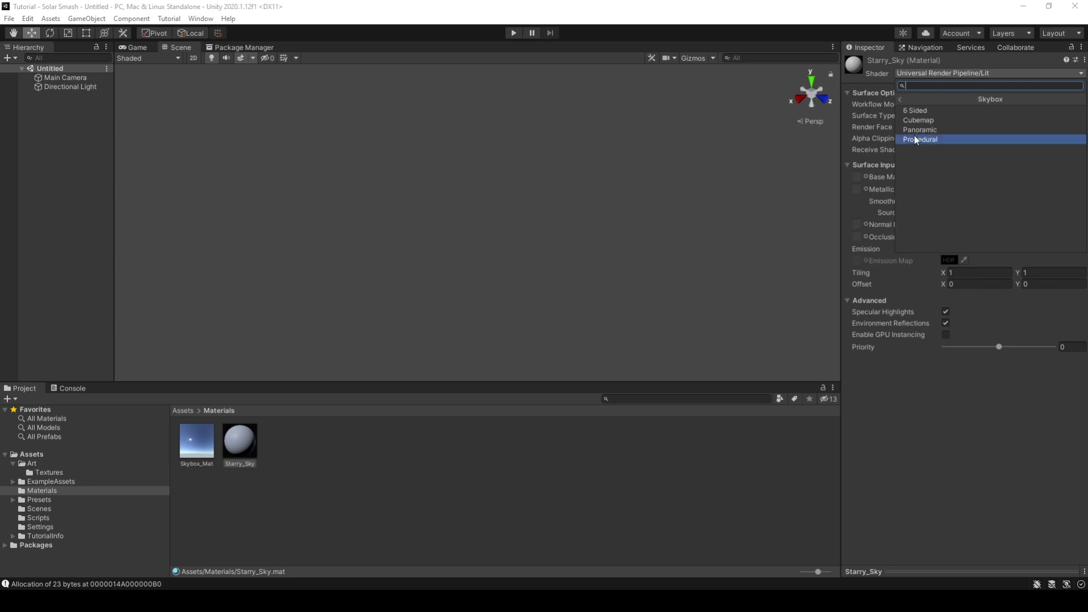
click(925, 114)
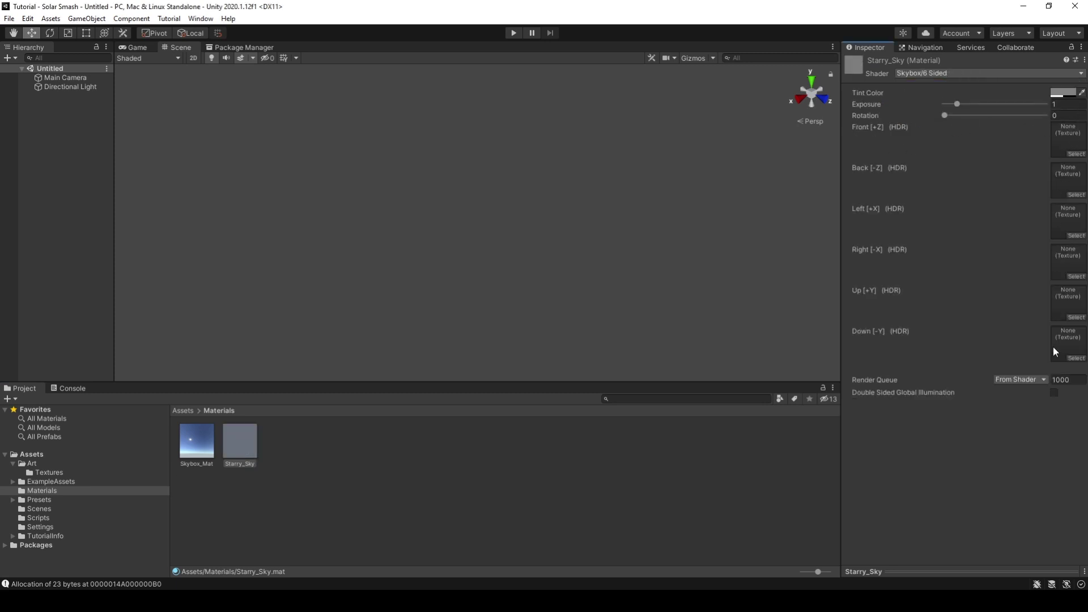
click(54, 471)
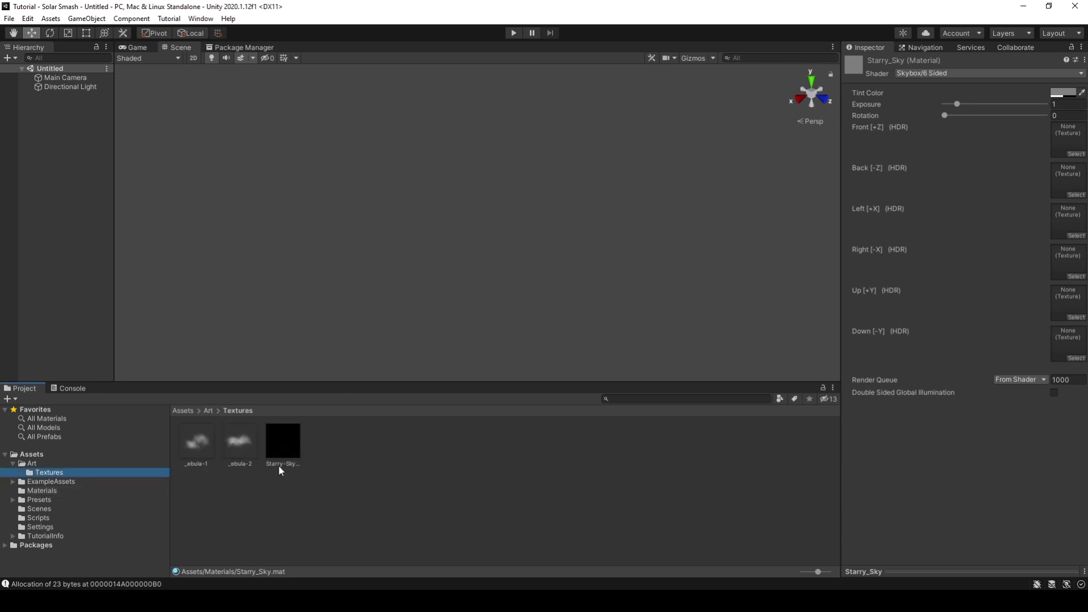
Step: Drag the Starry-Sky-2K texture into the Front, Back, Left, Right and Up skybox slots
drag(281, 440, 1067, 138)
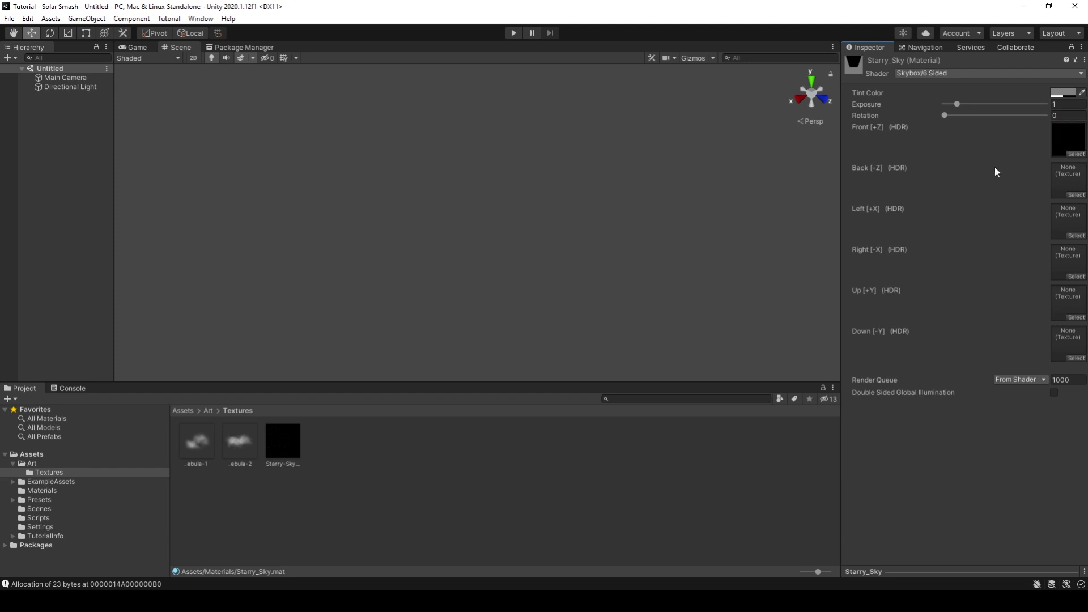
drag(269, 444, 1068, 181)
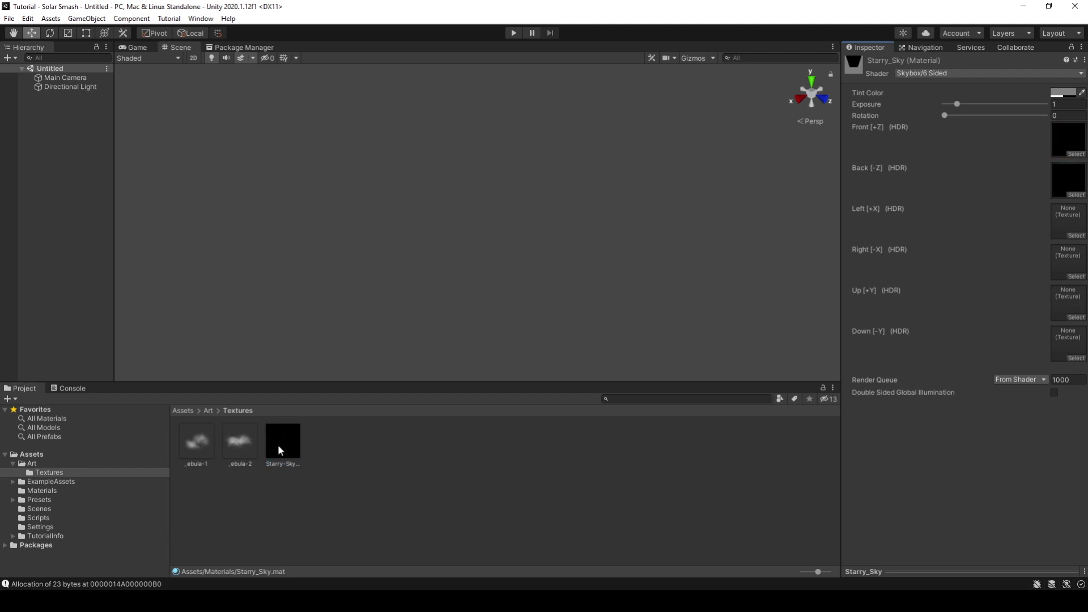
drag(278, 444, 1067, 221)
drag(283, 443, 1068, 260)
drag(282, 444, 1084, 341)
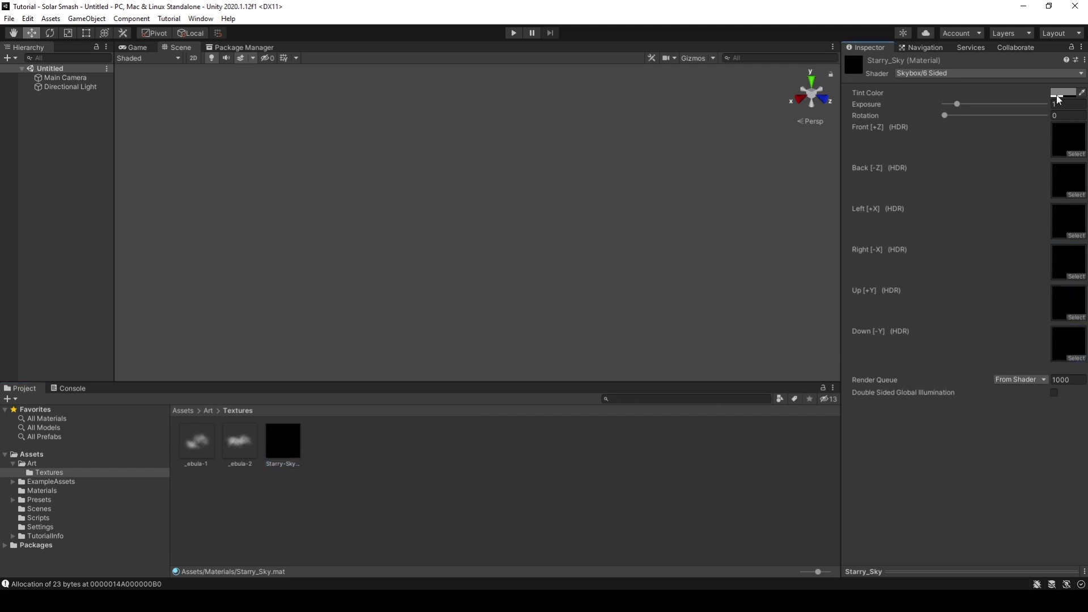
click(389, 495)
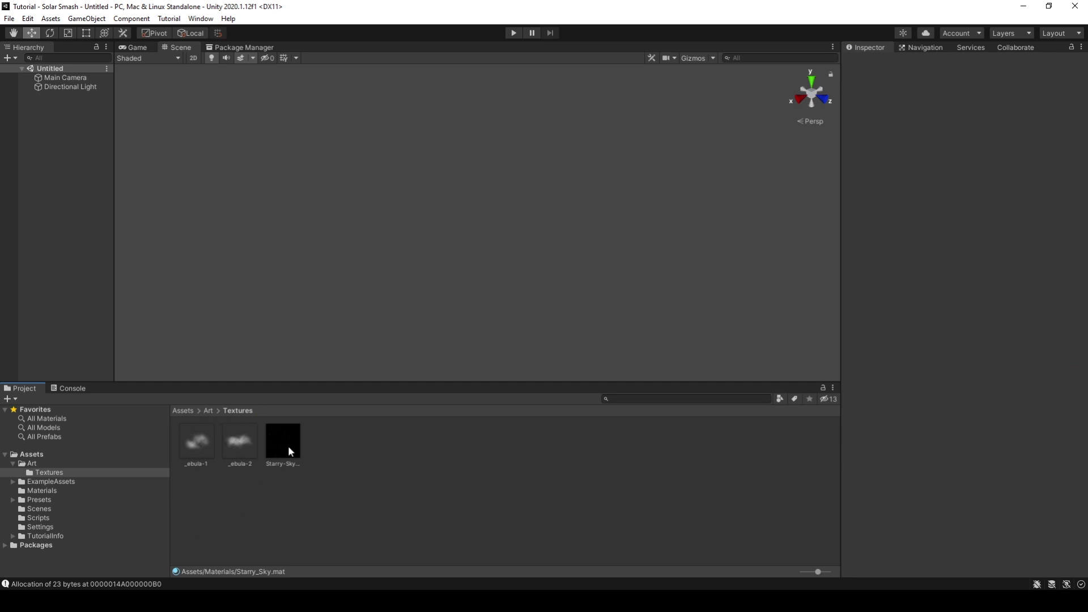
Step: Choose Starry_Sky as the Skybox Material in the Lighting window's Environment settings
click(201, 18)
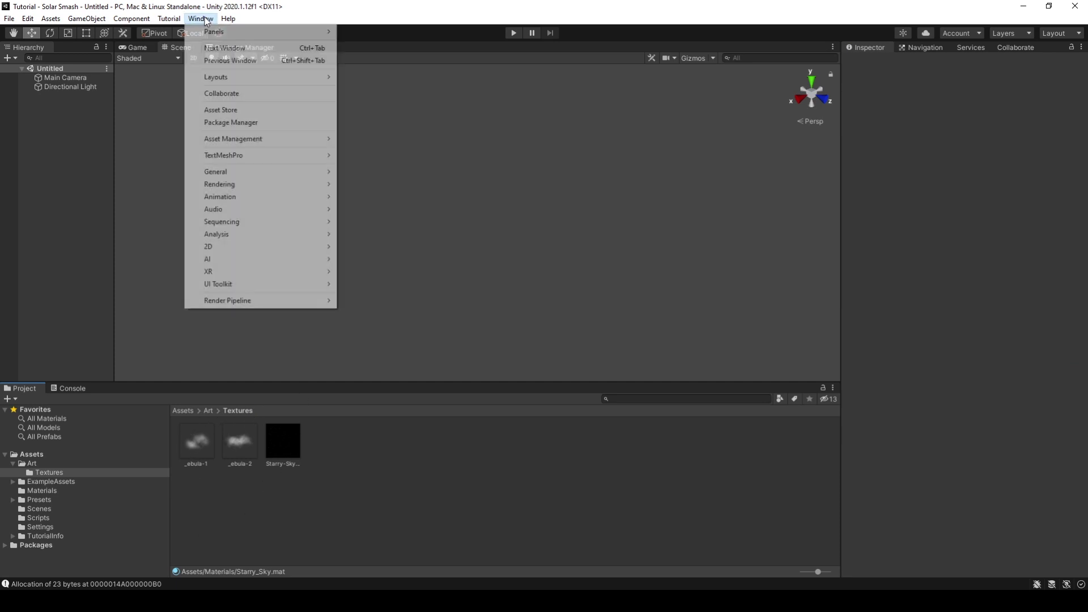
mouse_move(274, 184)
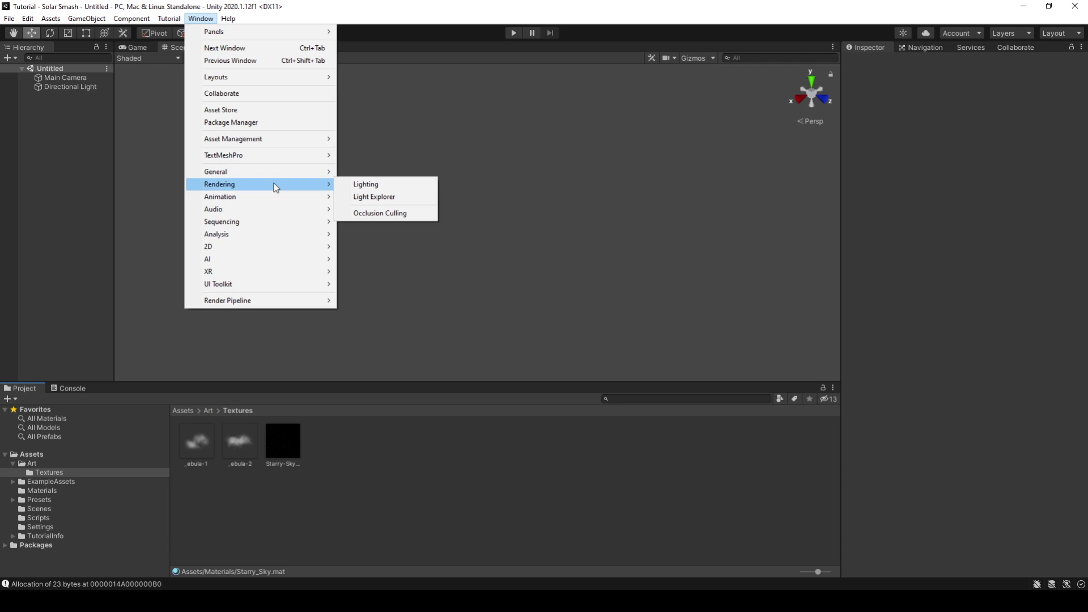
click(373, 190)
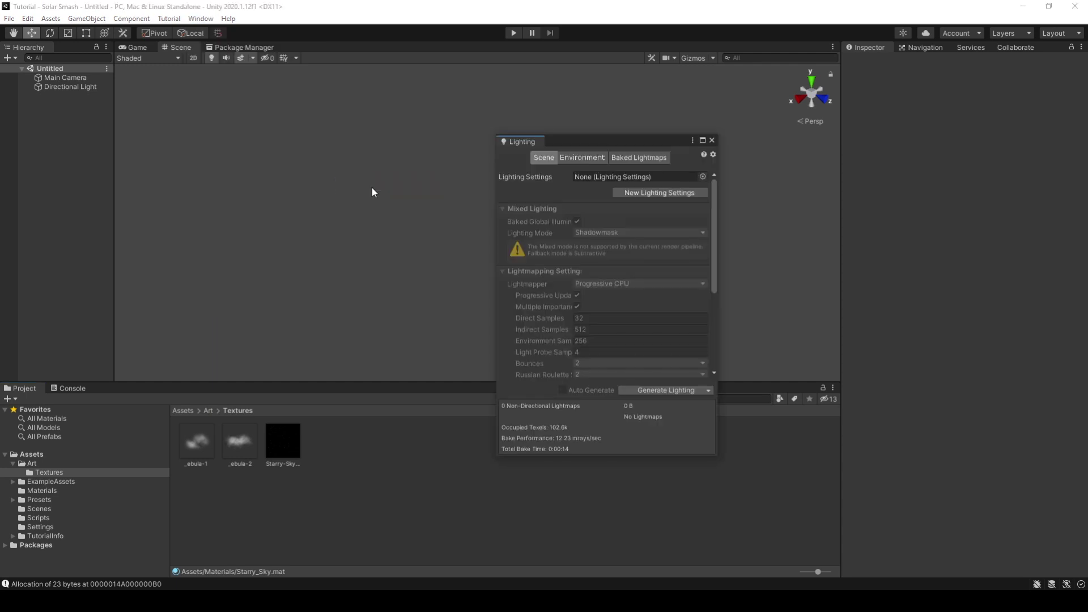
click(582, 158)
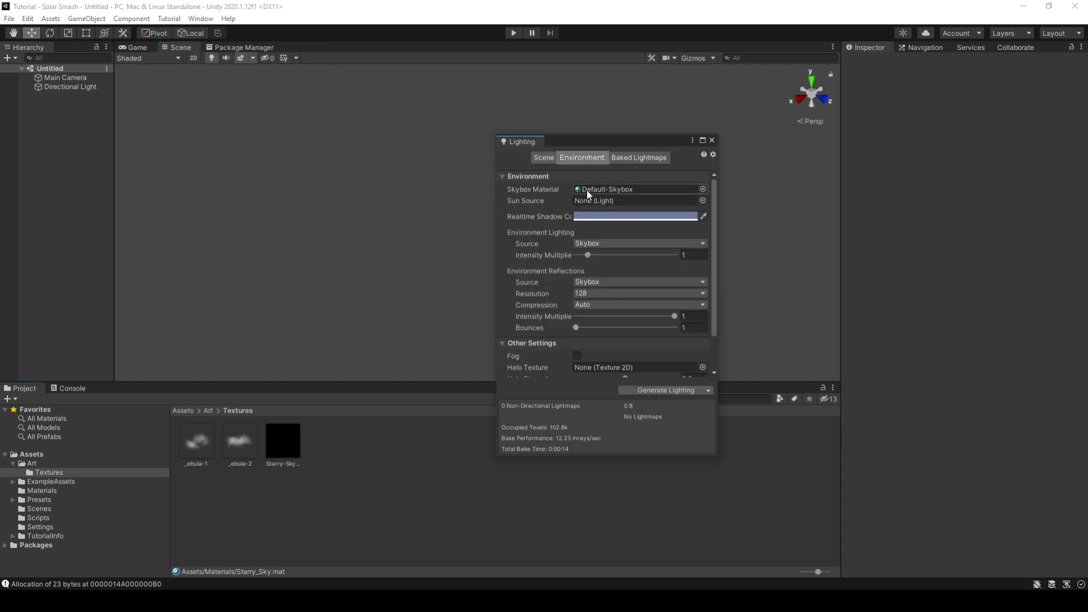
click(703, 188)
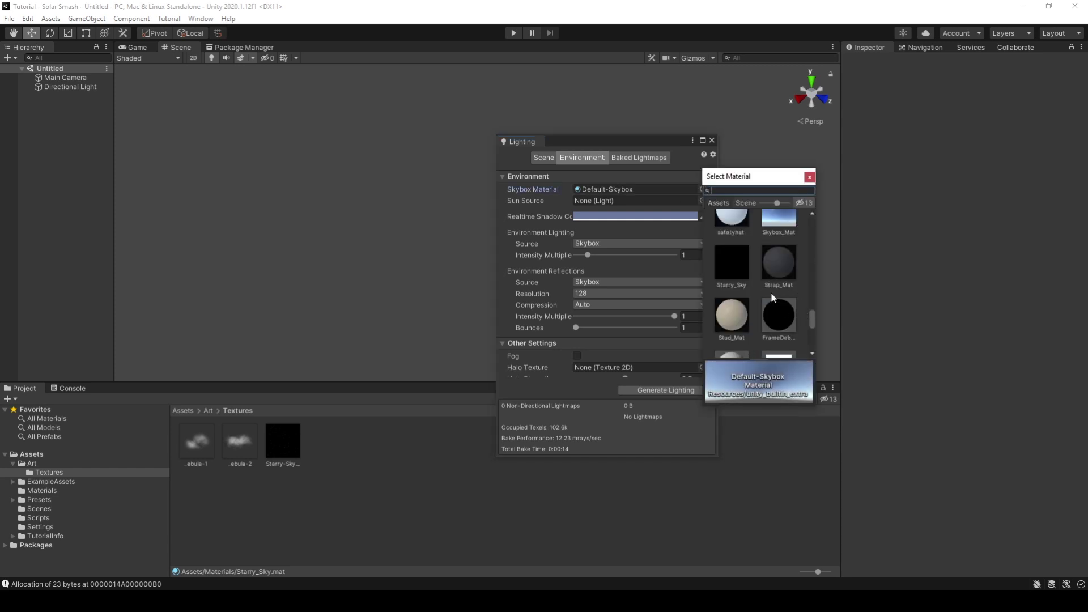
click(735, 266)
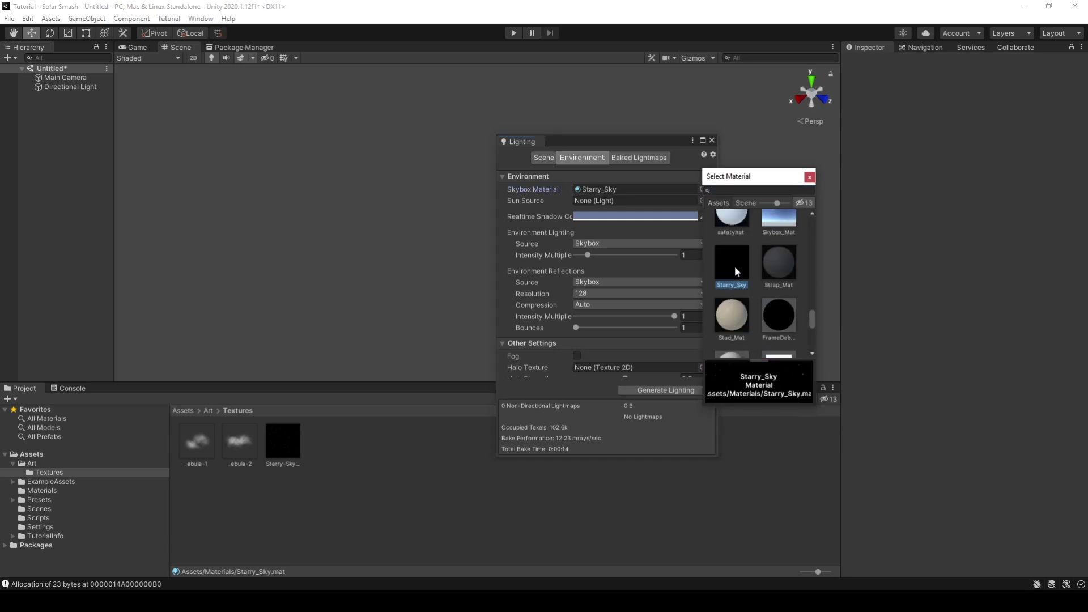
double_click(736, 260)
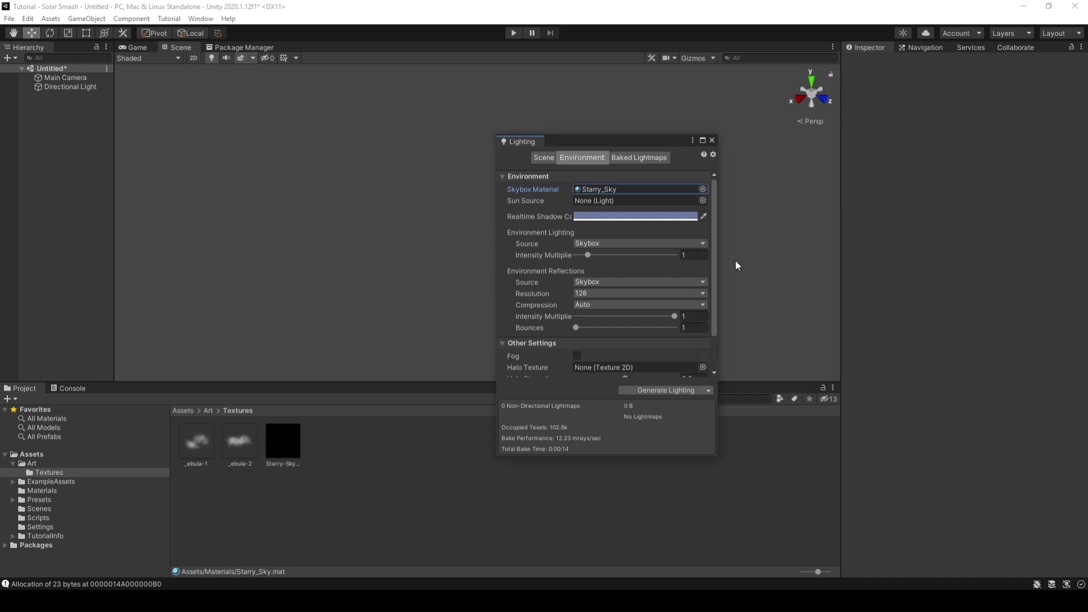
click(712, 140)
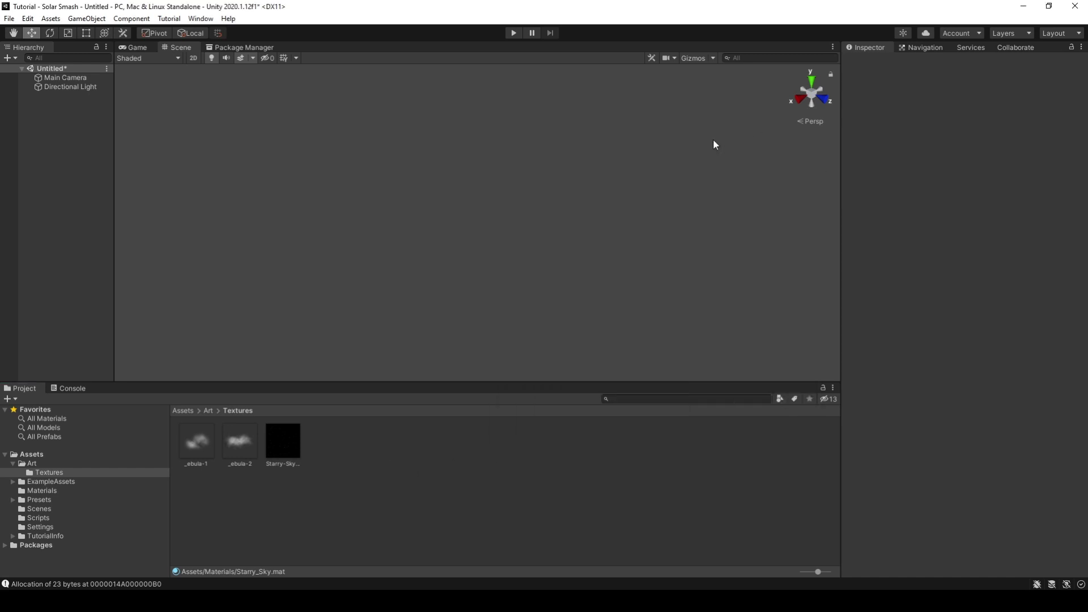
Step: Enter Play mode to view the starry skybox in the Game view, then stop
click(514, 33)
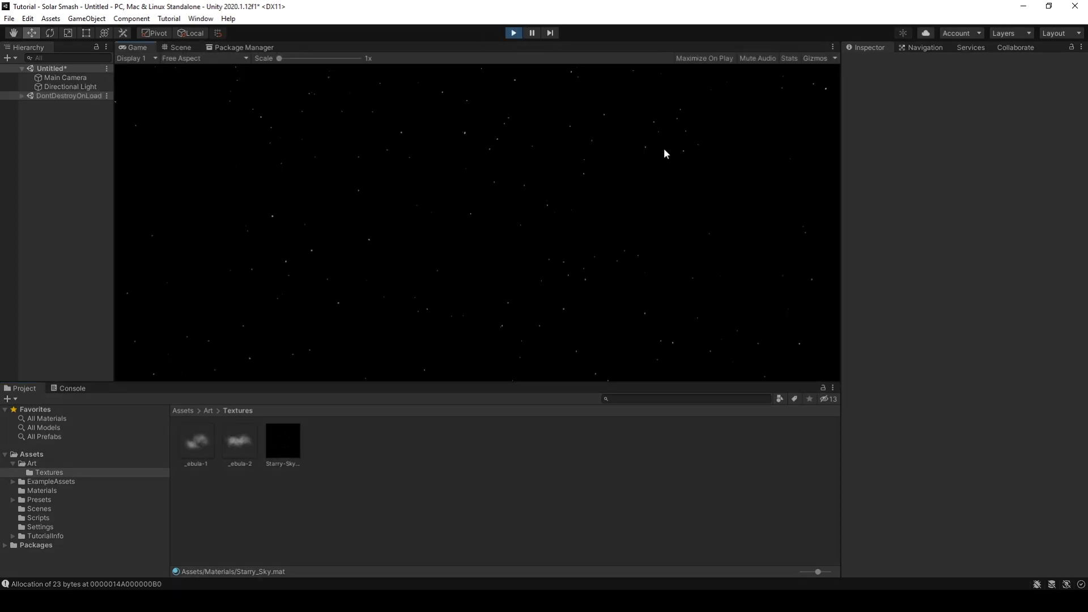
click(514, 33)
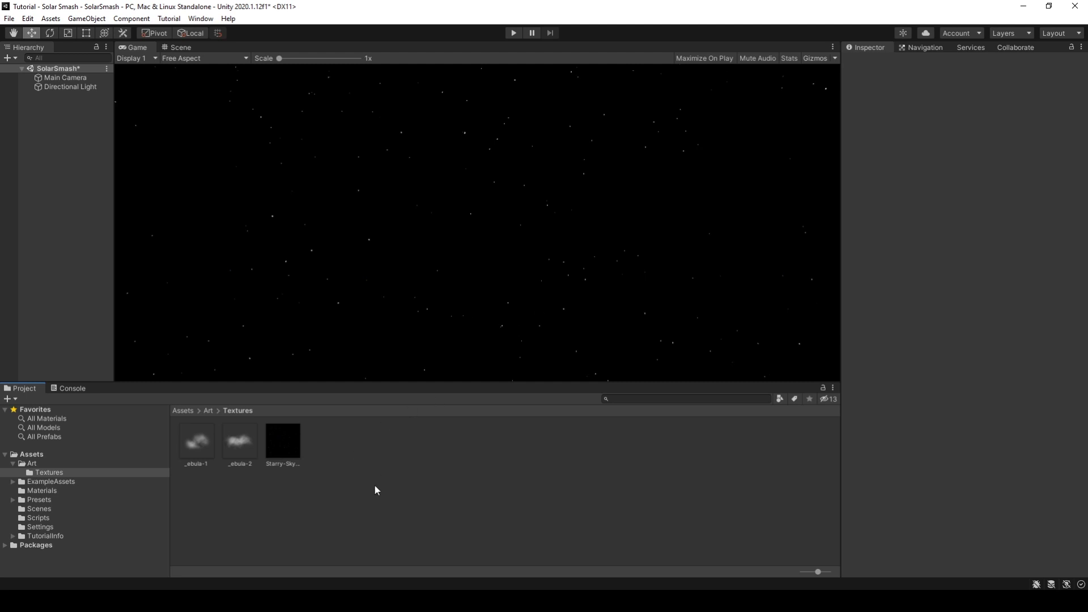
Step: Create a Nebula_1 material in Textures and give it the first nebula texture
right_click(352, 451)
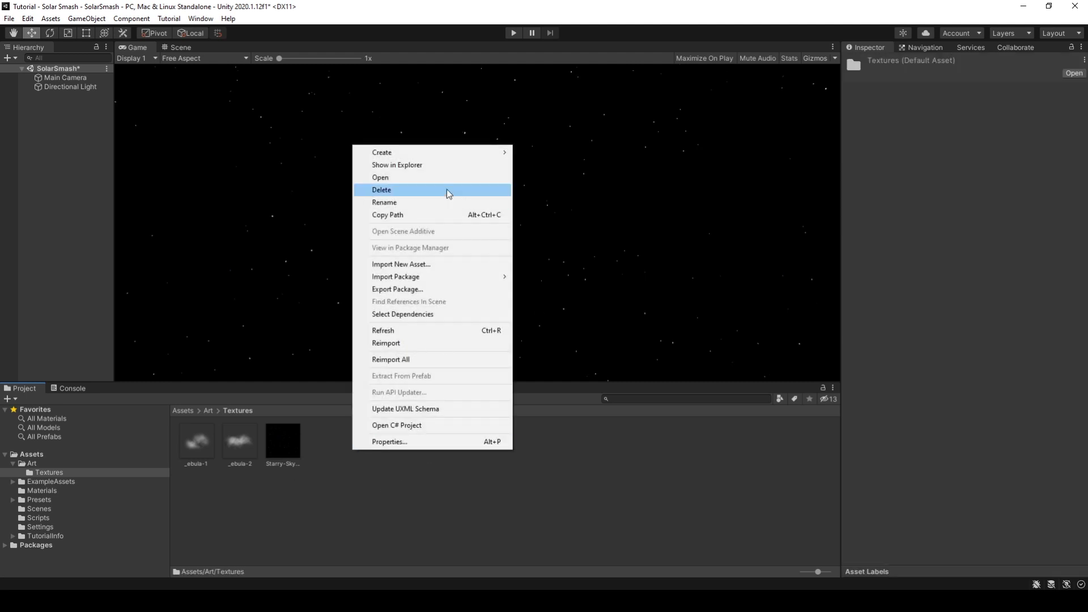
mouse_move(496, 151)
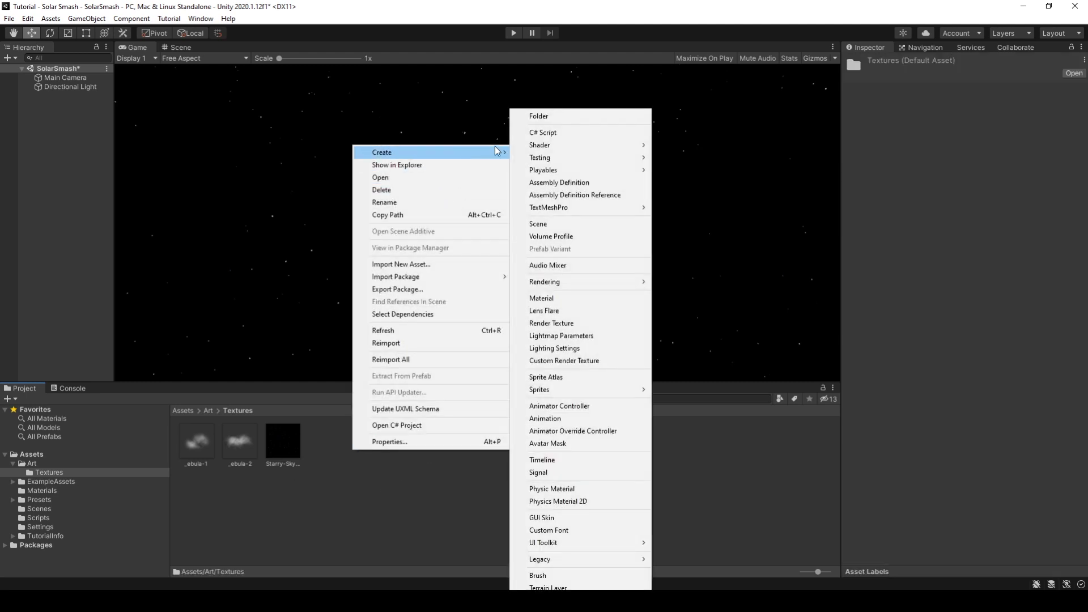
click(564, 299)
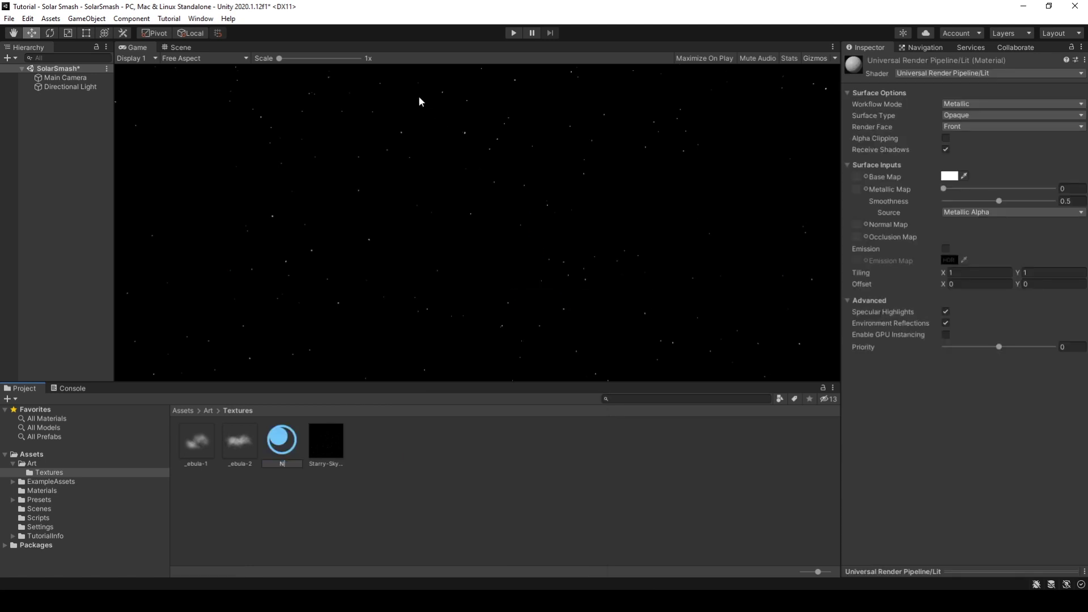
text(ebula_1)
key(Return)
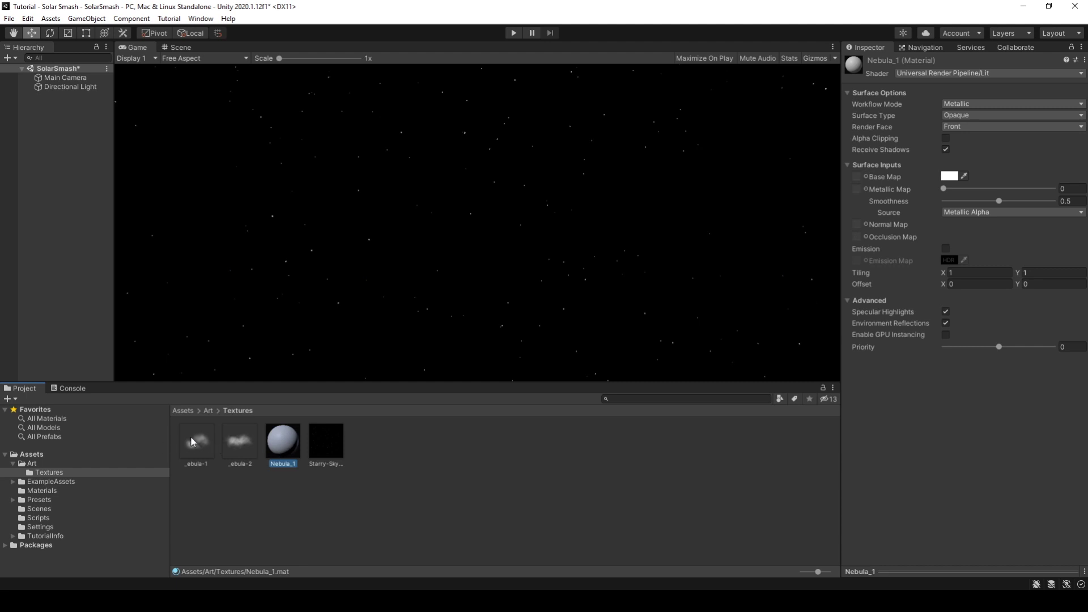
drag(191, 441, 860, 178)
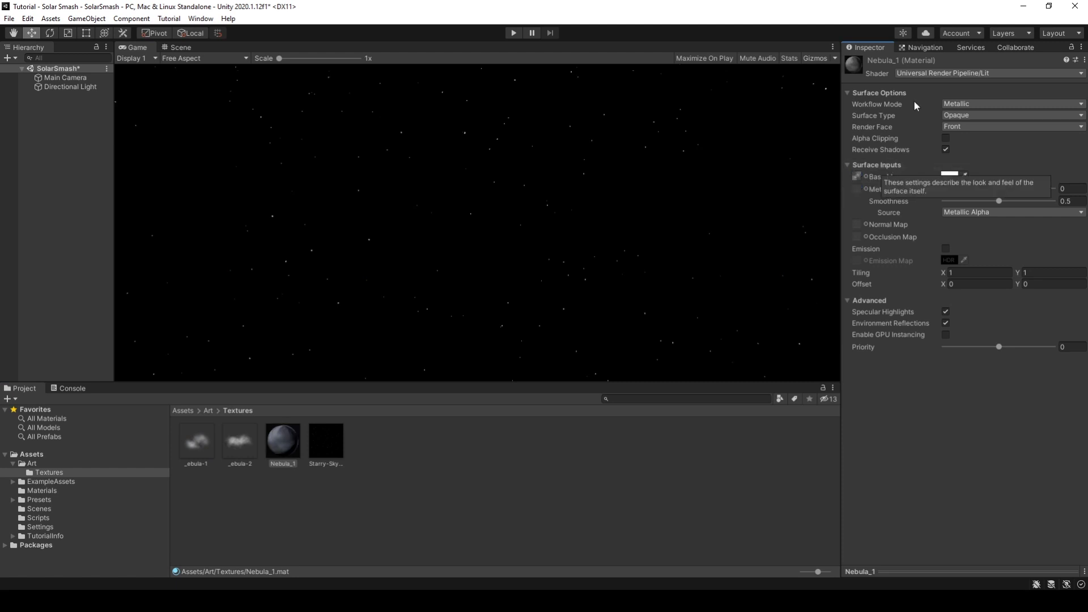
Step: Switch Nebula_1's shader to Mobile/Particles/Additive
click(940, 76)
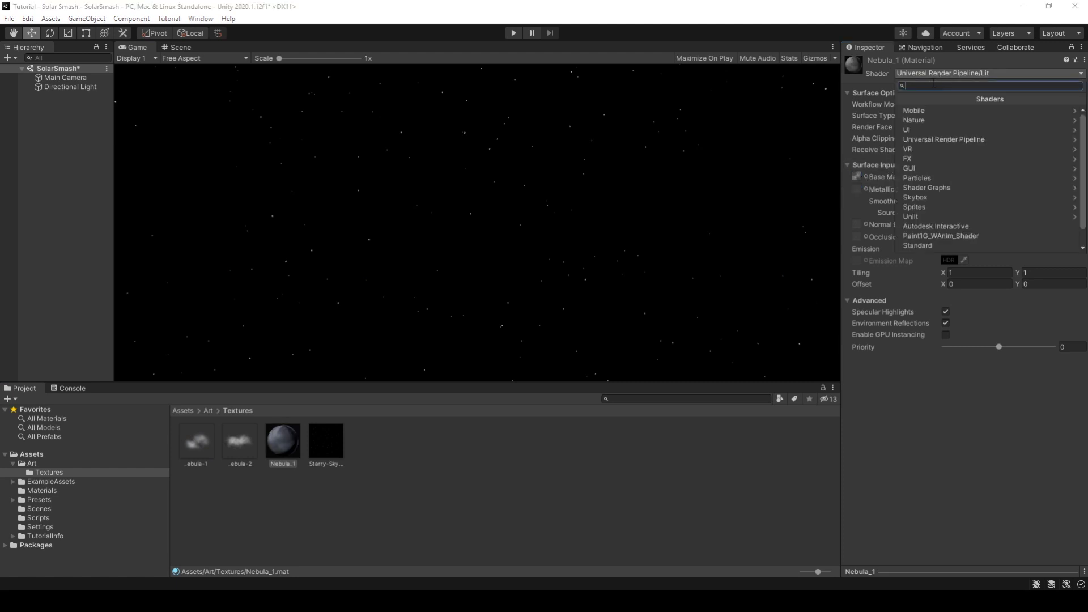
click(915, 112)
click(927, 111)
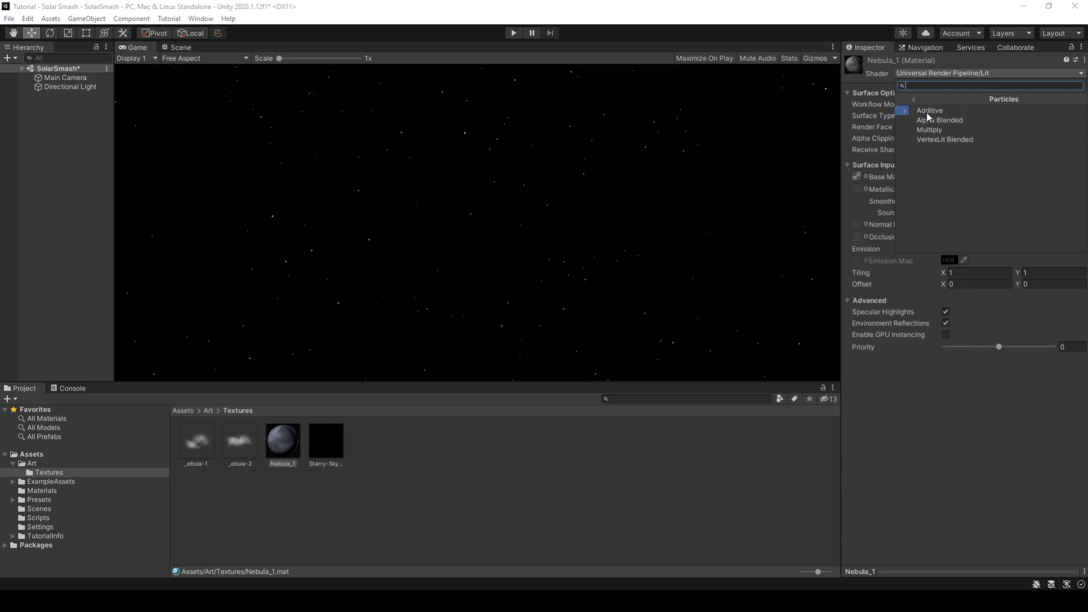
click(928, 112)
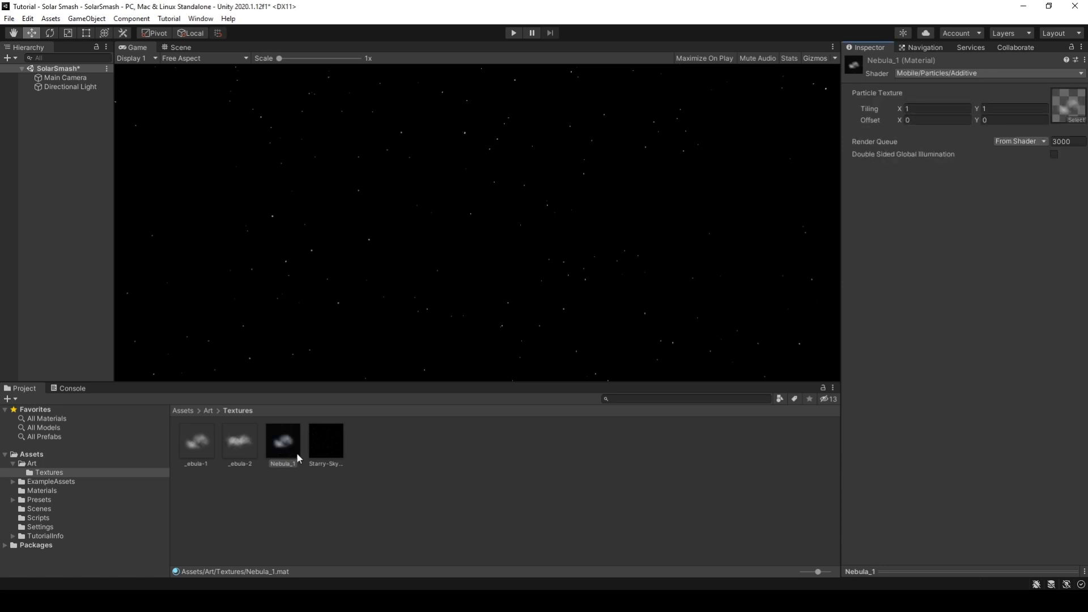
click(396, 498)
right_click(428, 493)
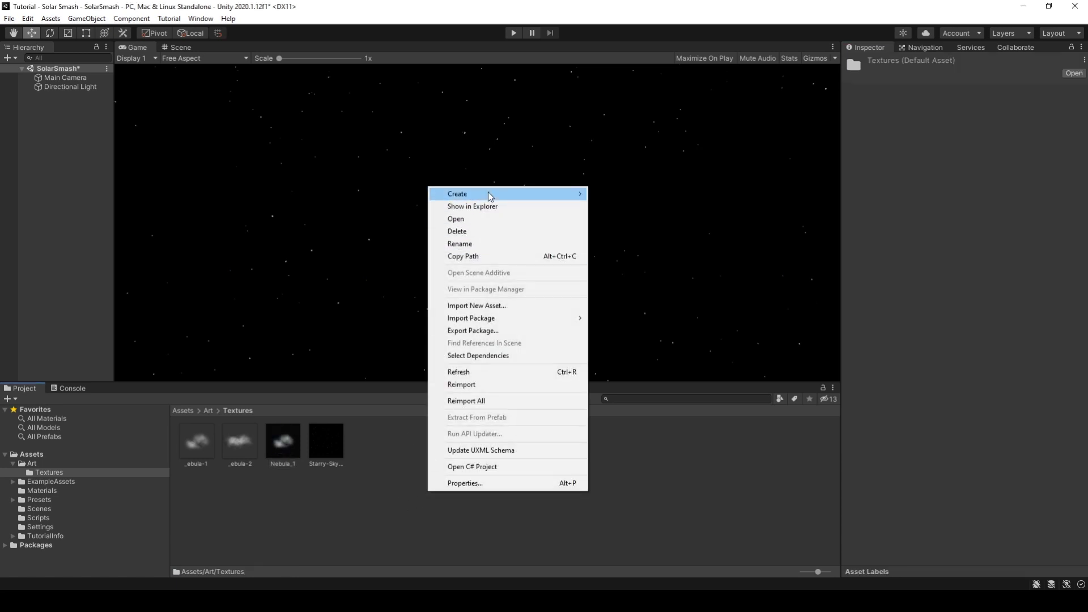
Step: Create a Nebula_2 material and give it the second nebula texture
mouse_move(537, 198)
click(624, 298)
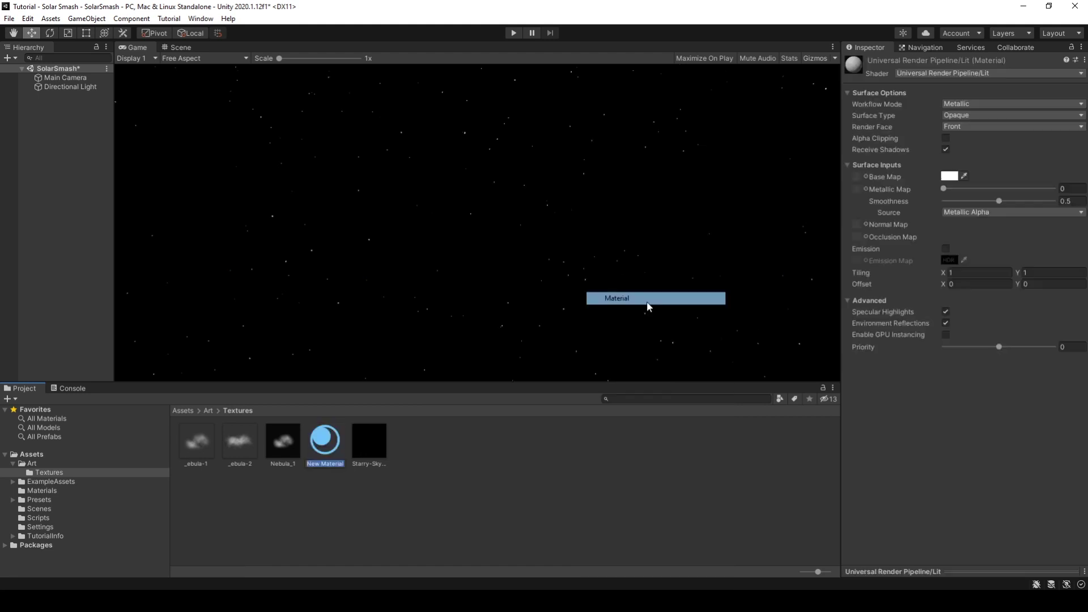
text(Nebula_2)
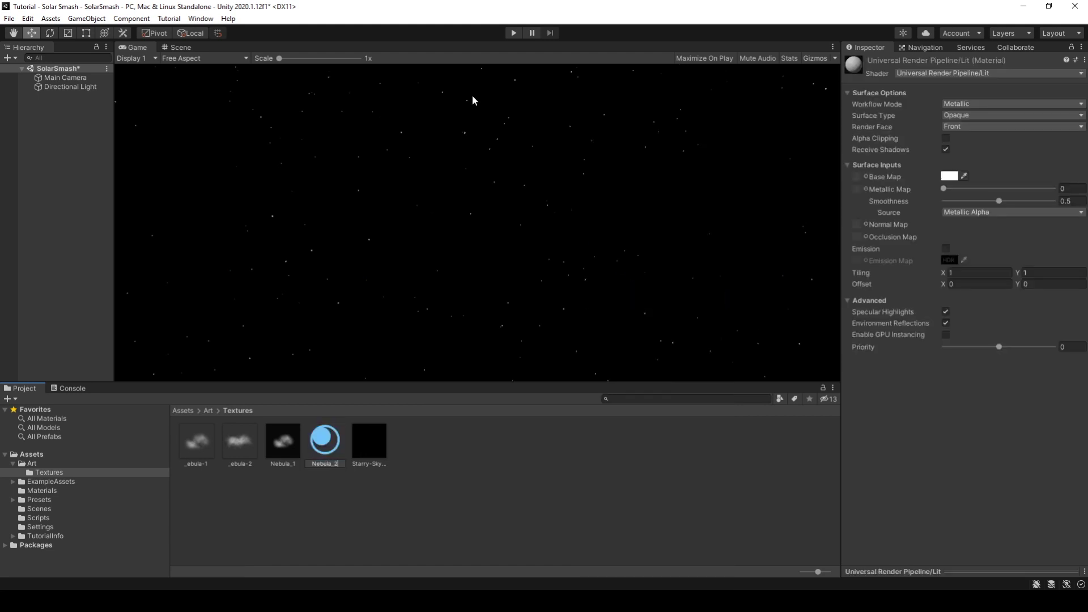
key(Return)
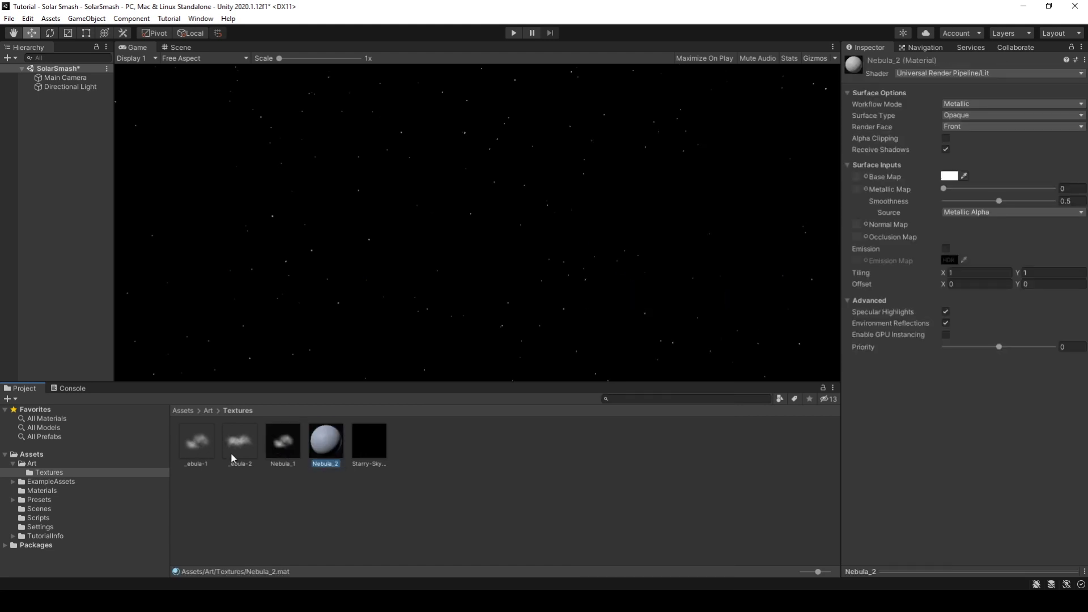
drag(252, 445, 855, 175)
Step: Switch Nebula_2's shader to Mobile/Particles/Additive
click(930, 73)
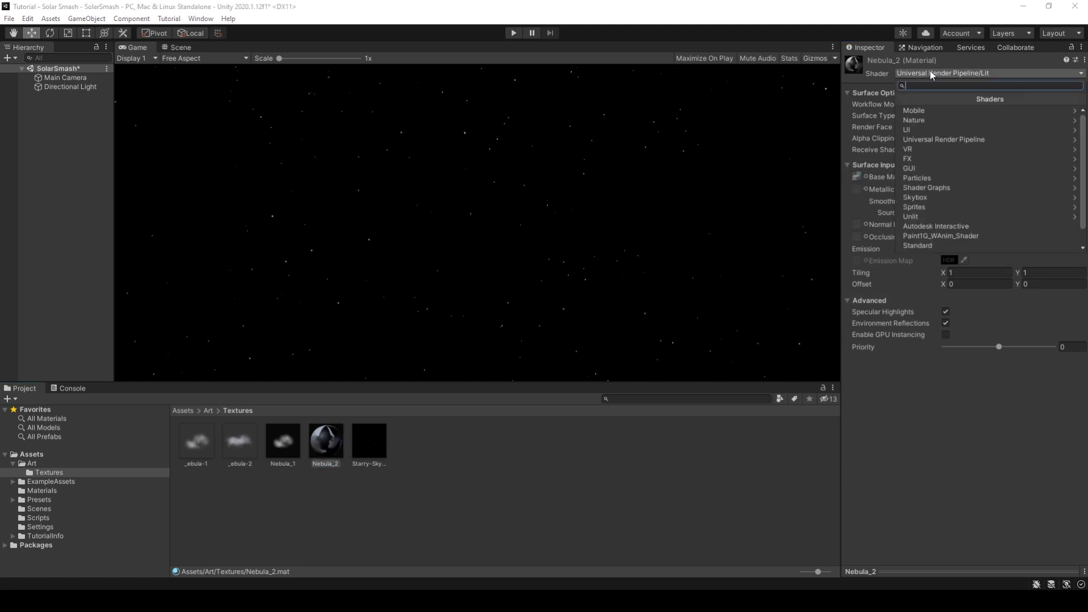
click(913, 120)
click(927, 111)
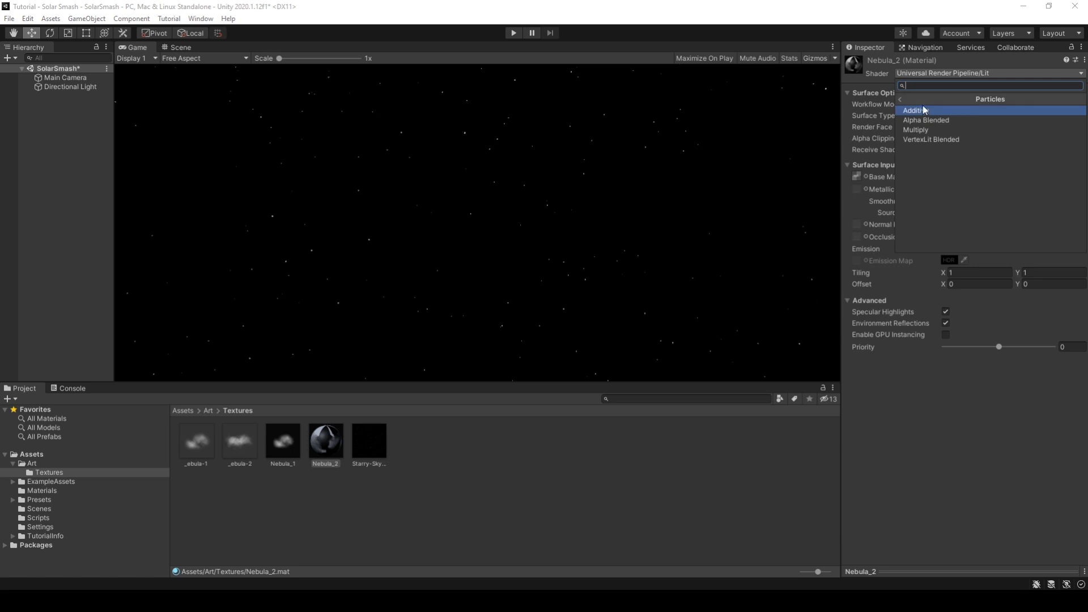
click(925, 110)
click(408, 492)
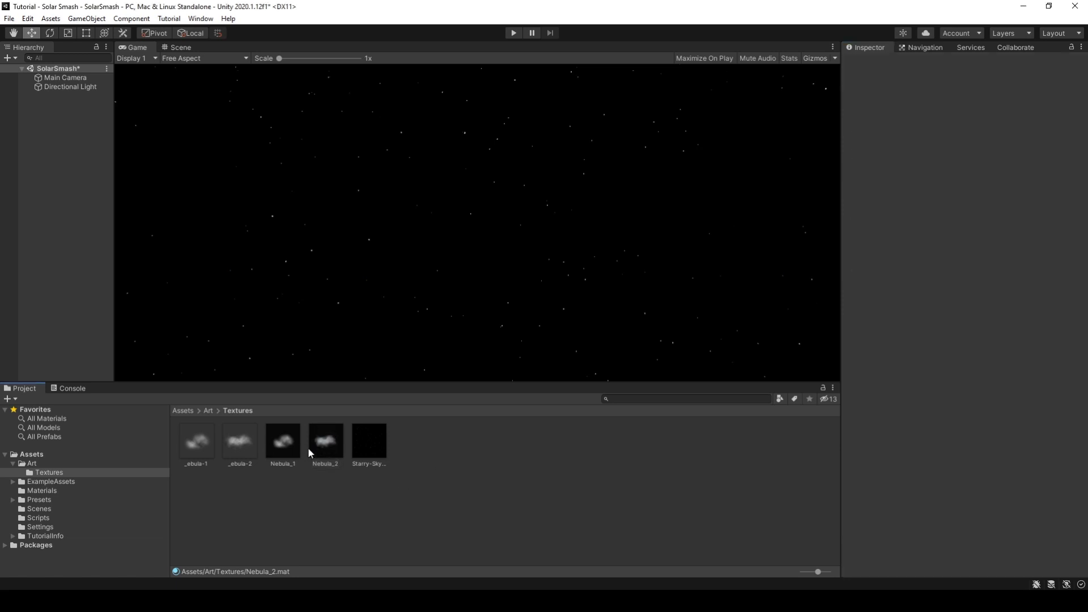
Step: Create an empty GameObject named Environment
right_click(69, 118)
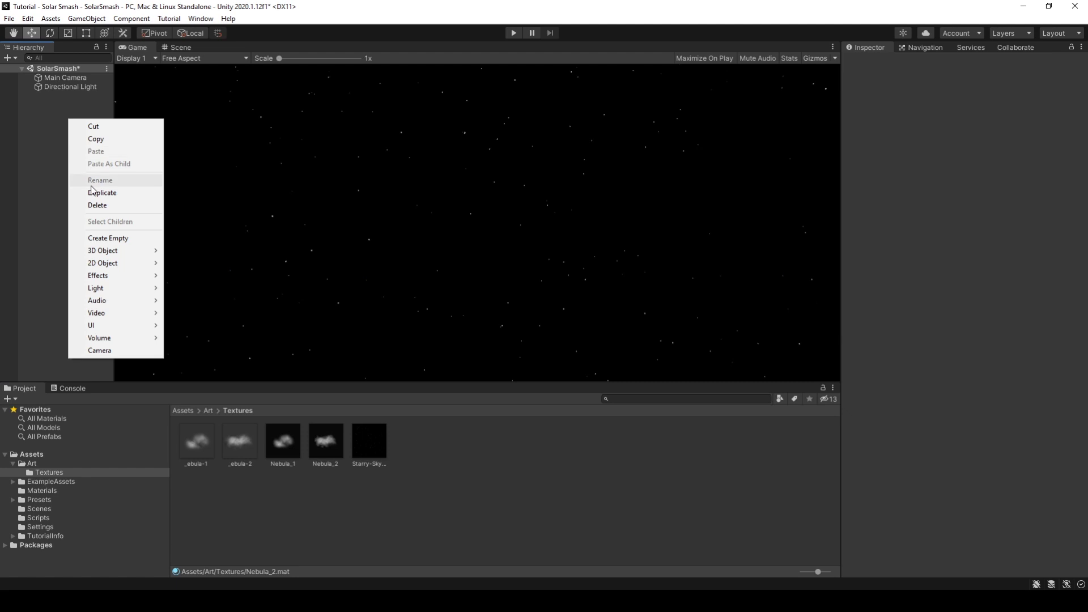
click(111, 239)
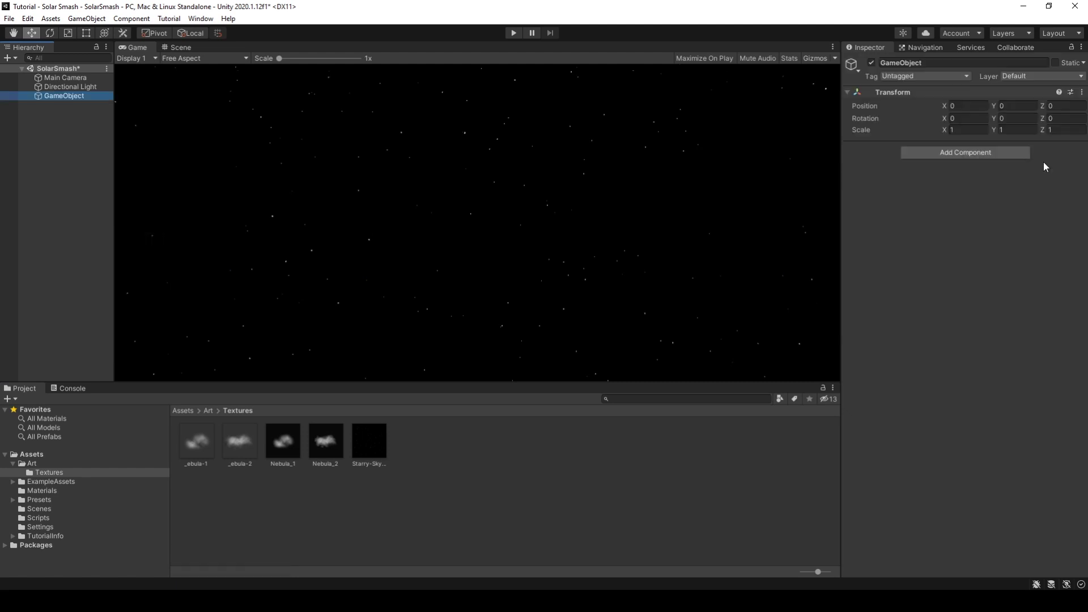
click(929, 62)
text(Environment)
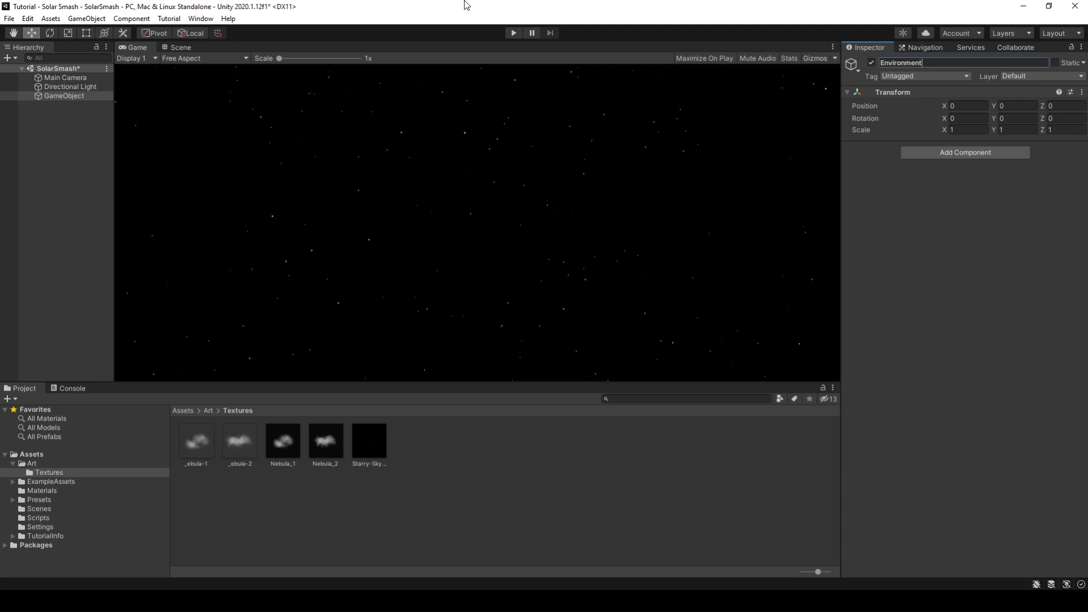
key(Return)
Step: Add an empty child object named Nebula_1 under Environment
right_click(63, 98)
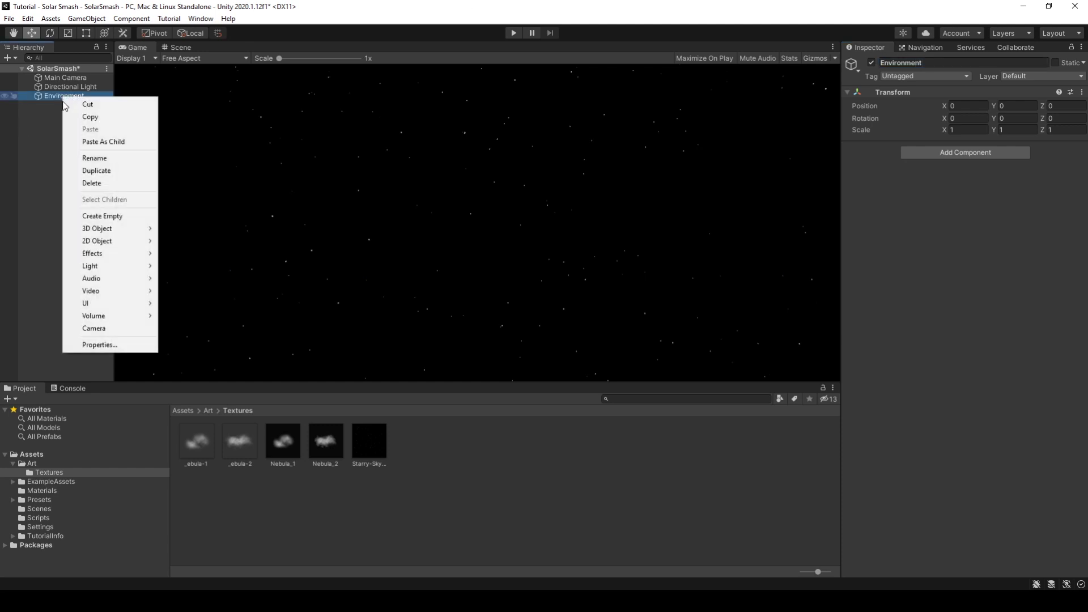
click(103, 217)
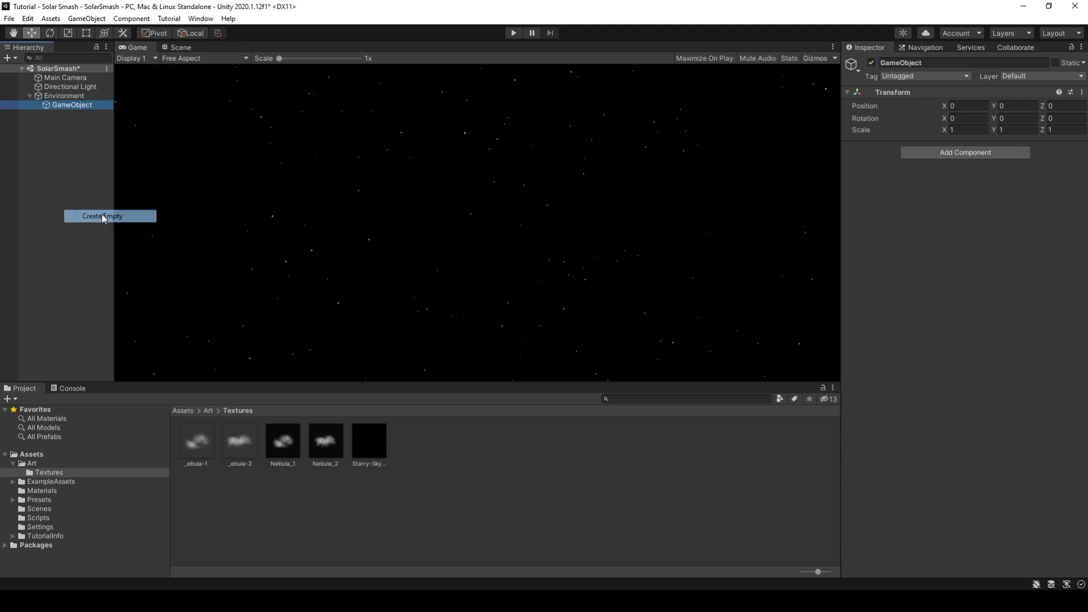
click(949, 58)
text(Nebula)
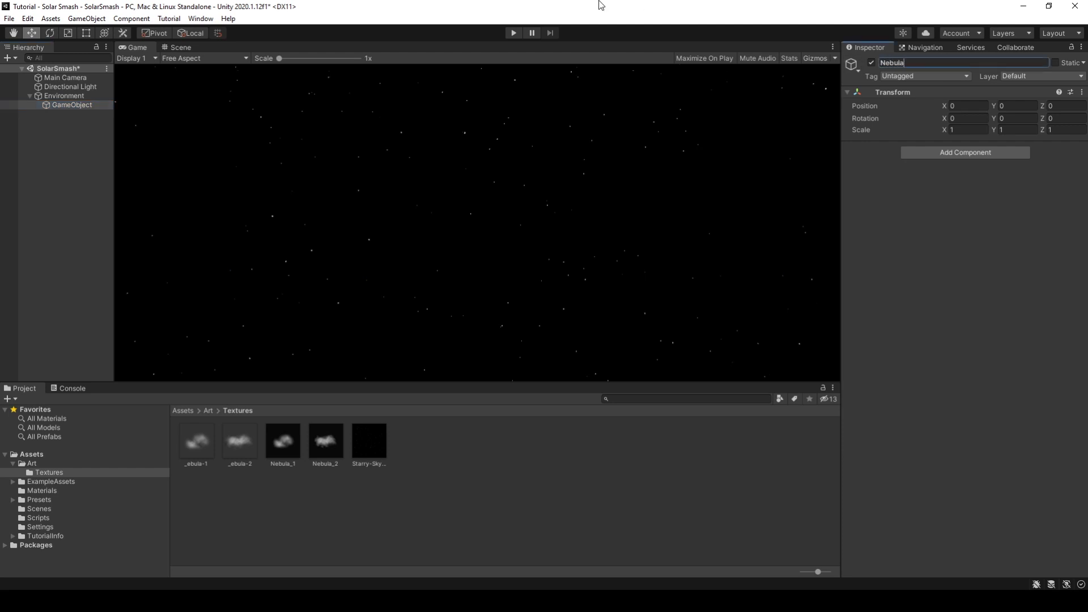
text(_1)
key(Return)
Step: Add a Particle System to Nebula_1 with Prewarm on, Start Lifetime 5000 and Start Speed 0.001
click(963, 152)
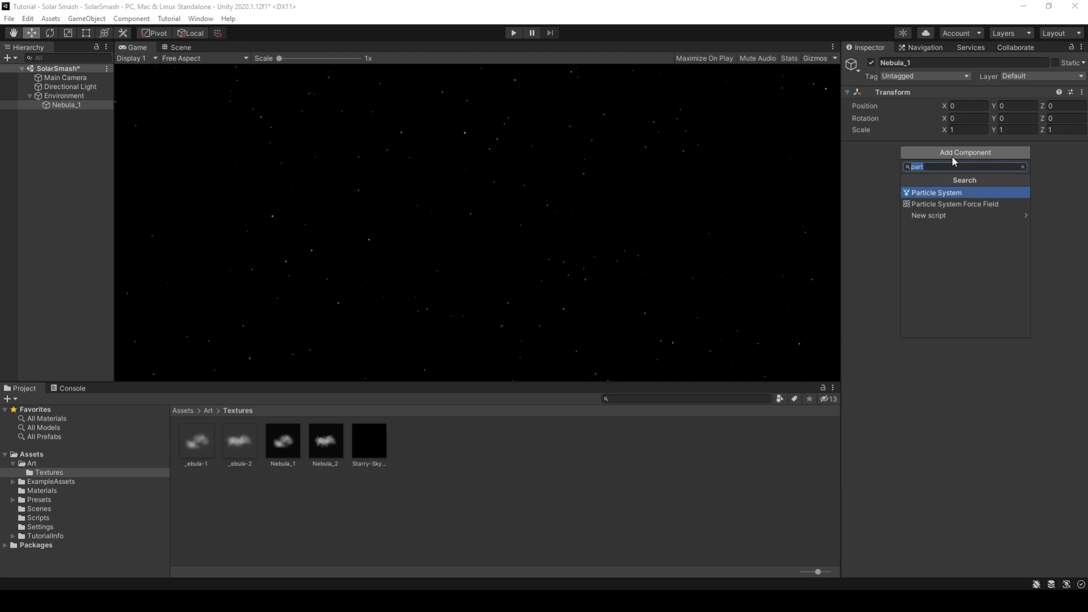
click(946, 194)
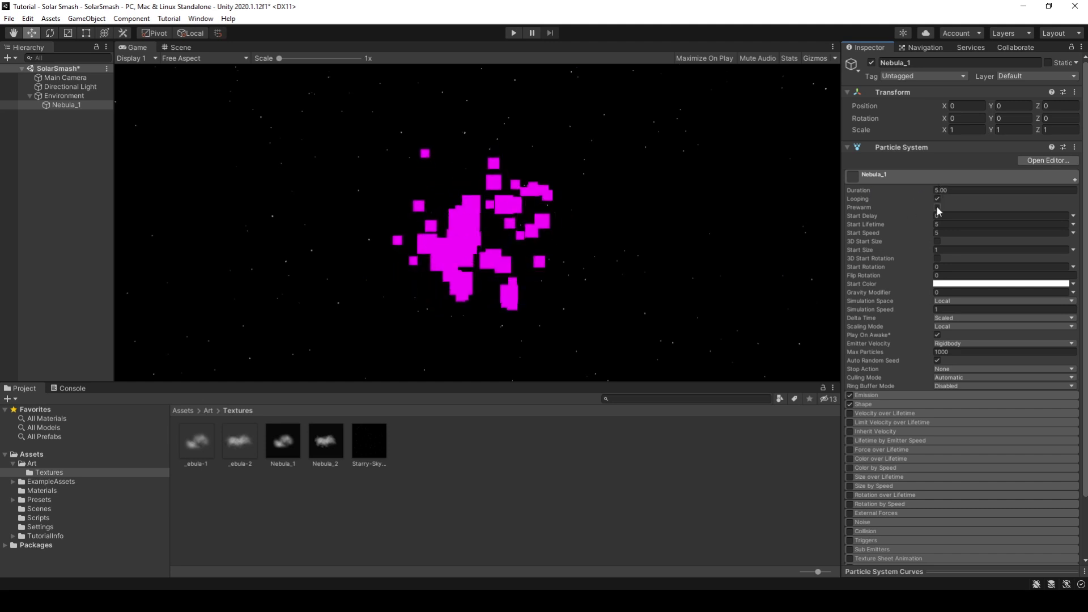
click(938, 207)
click(943, 224)
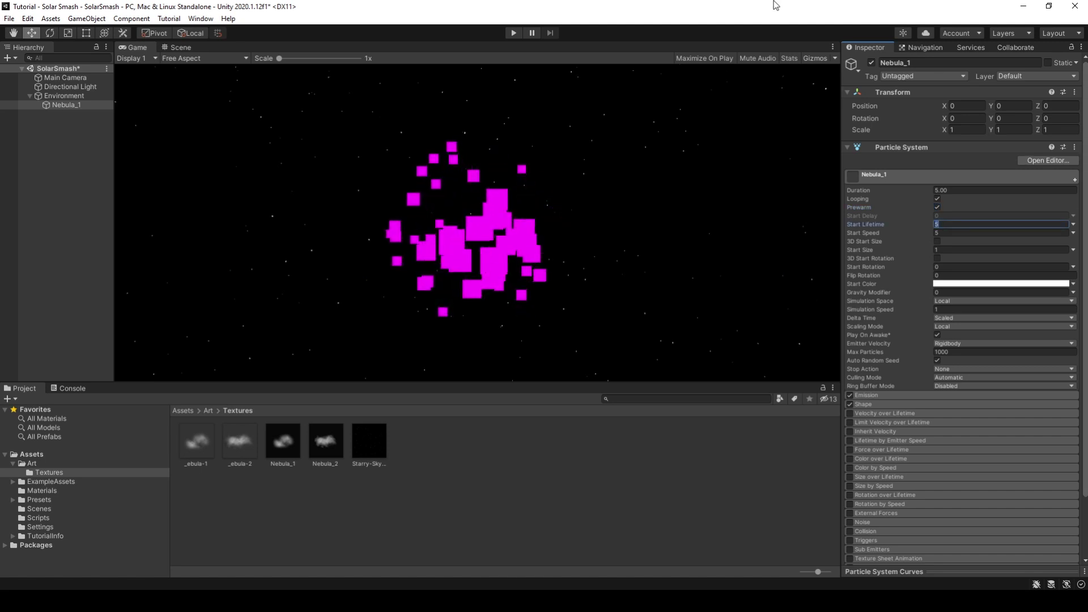
text(5000)
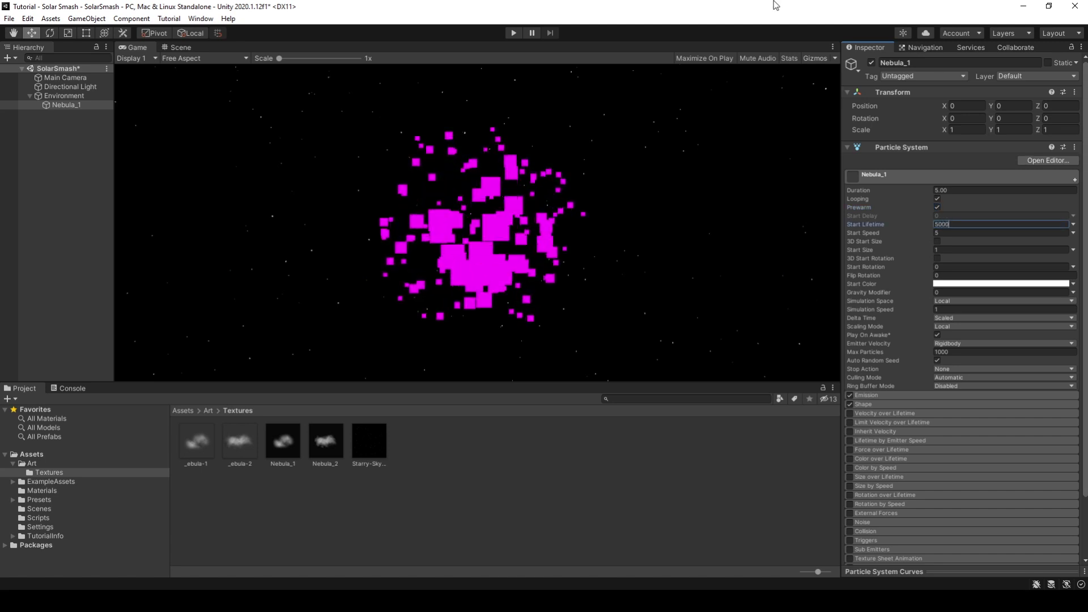
click(977, 233)
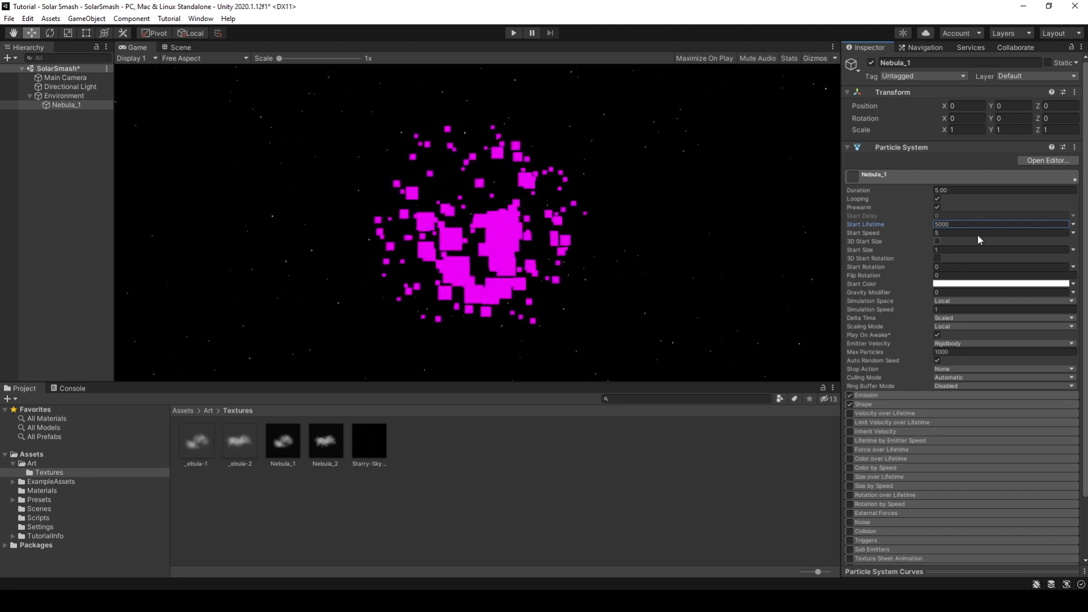
text(0.001)
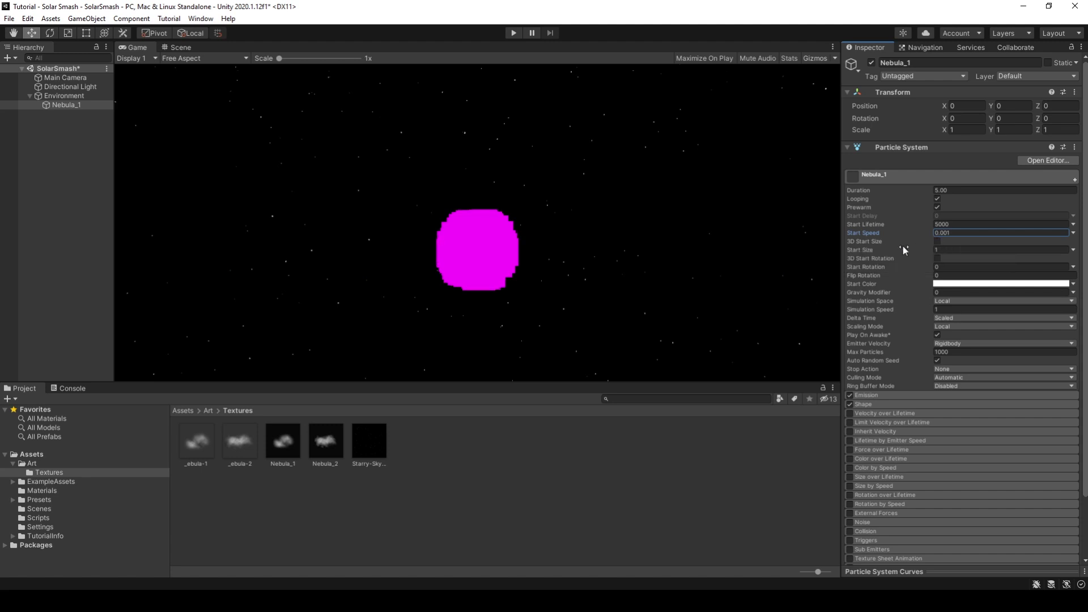
Step: Set Start Size to Random Between Two Constants, 4000 to 15000
click(1073, 249)
click(1017, 288)
click(960, 250)
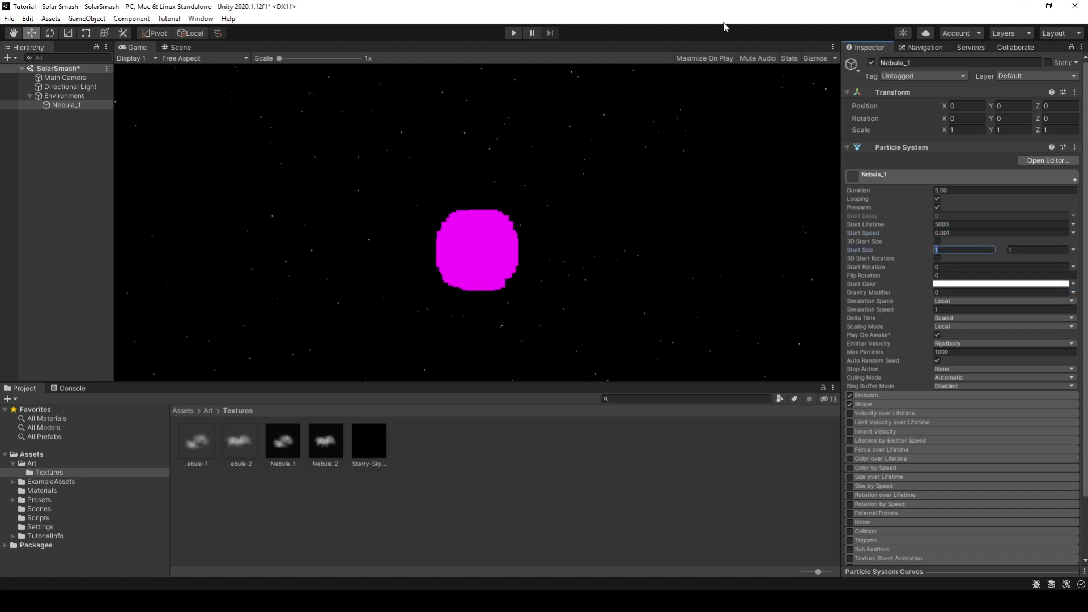
text(4000)
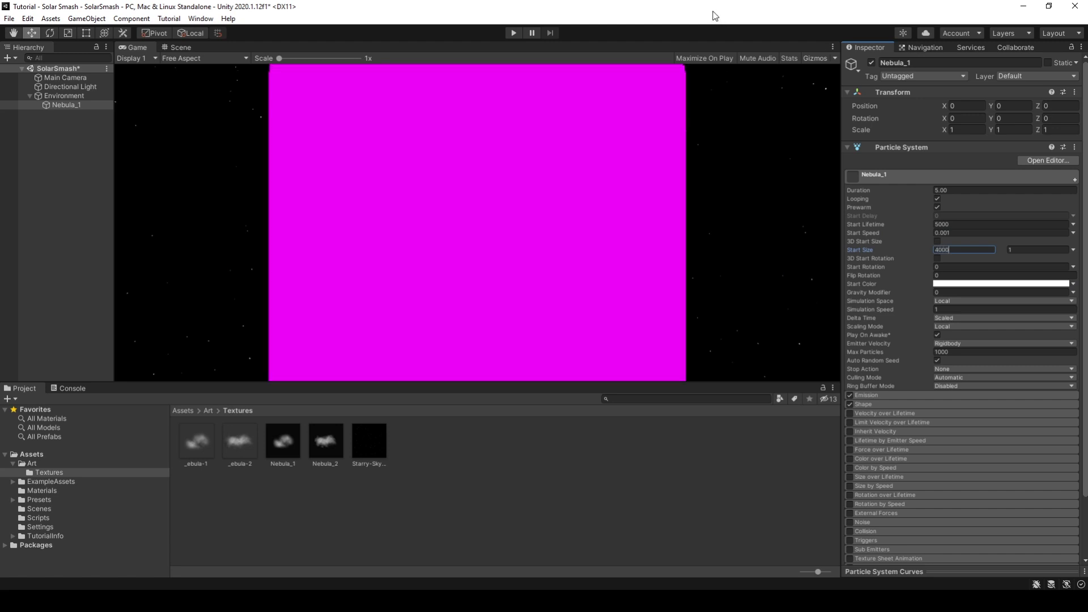
key(Tab)
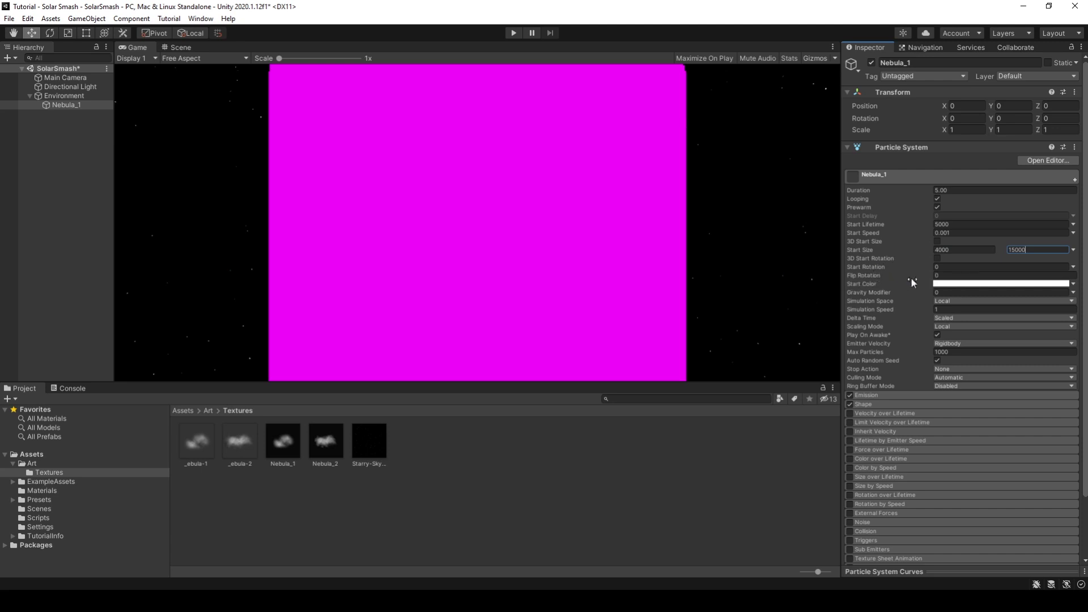
Step: Set Start Rotation to Random Between Two Constants, 0 to 360
click(1073, 266)
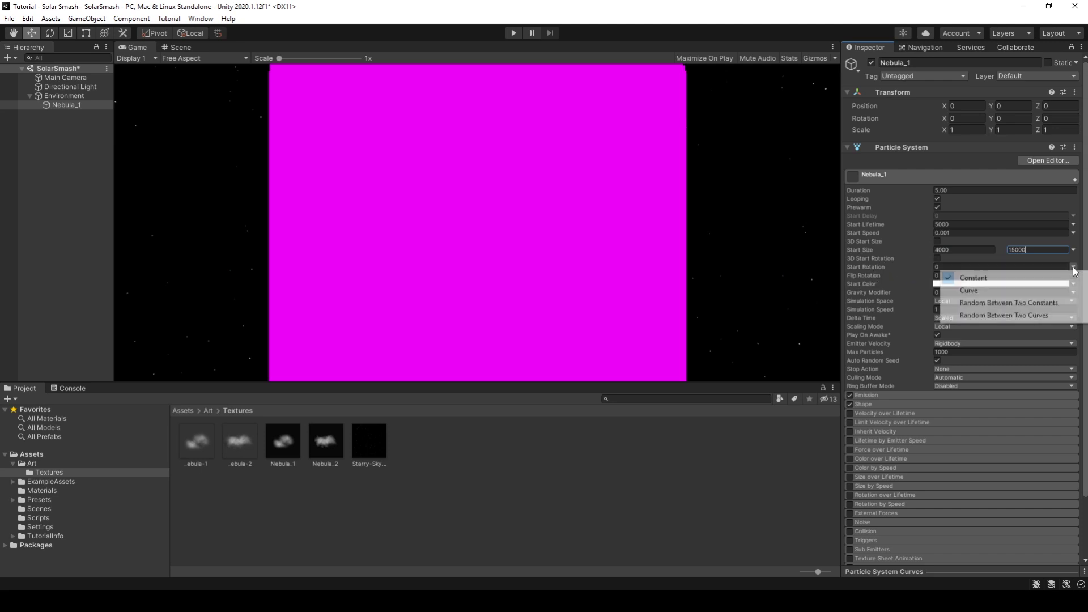
click(1014, 304)
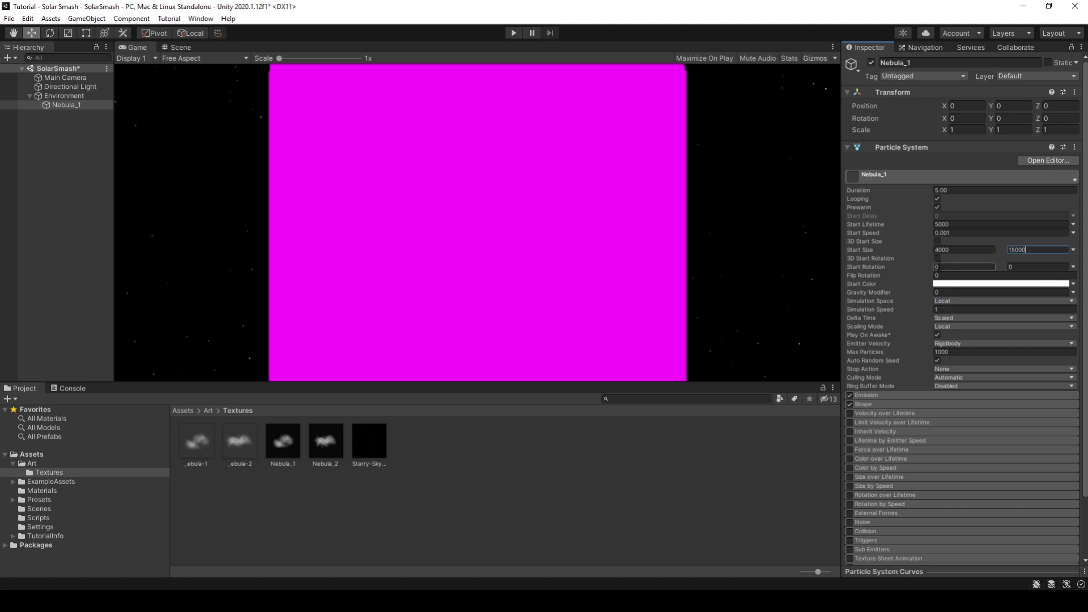
click(1037, 266)
text(36)
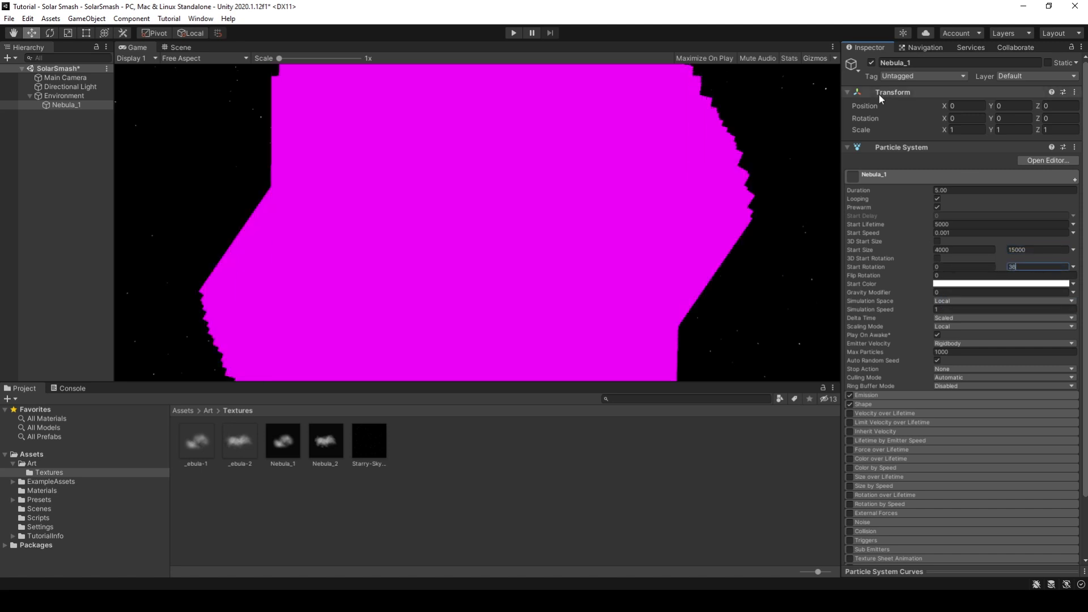
text(0)
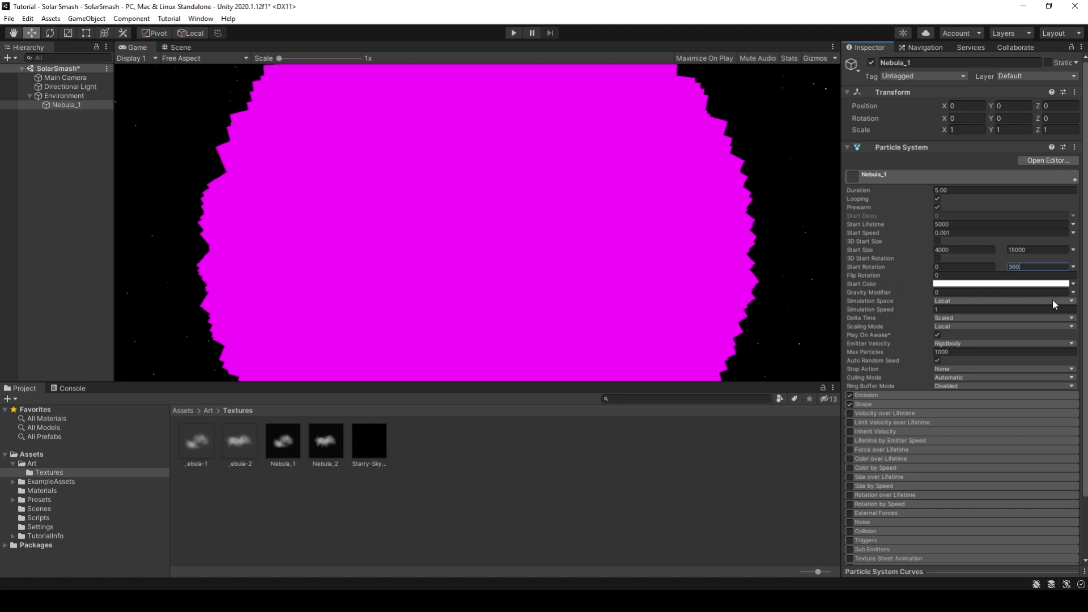
click(1074, 284)
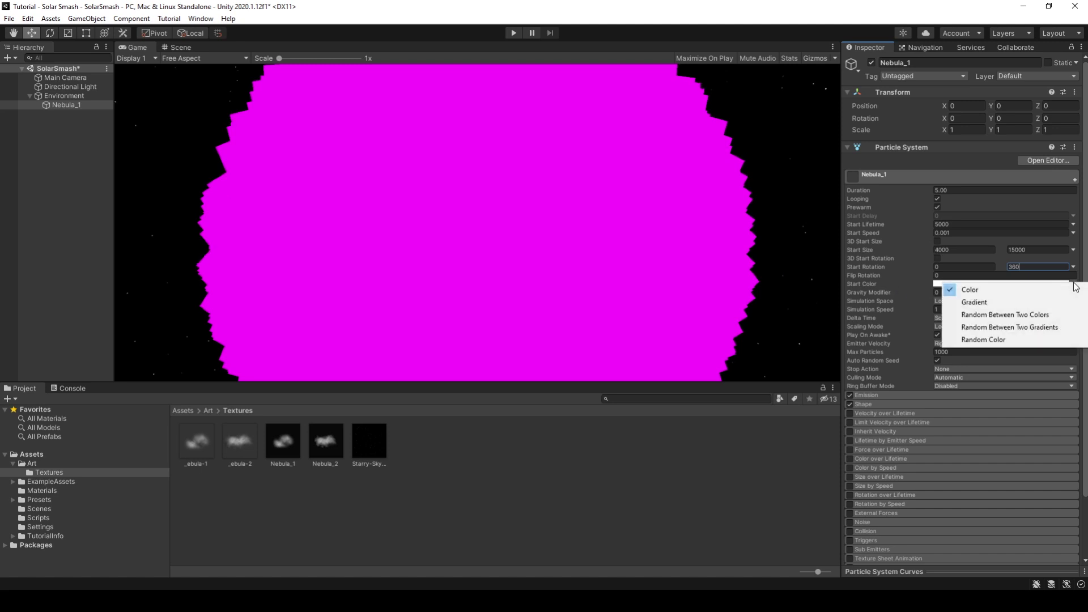
Step: Switch Start Color to Random Between Two Colors and make the first colour pink FF3BFF
click(965, 316)
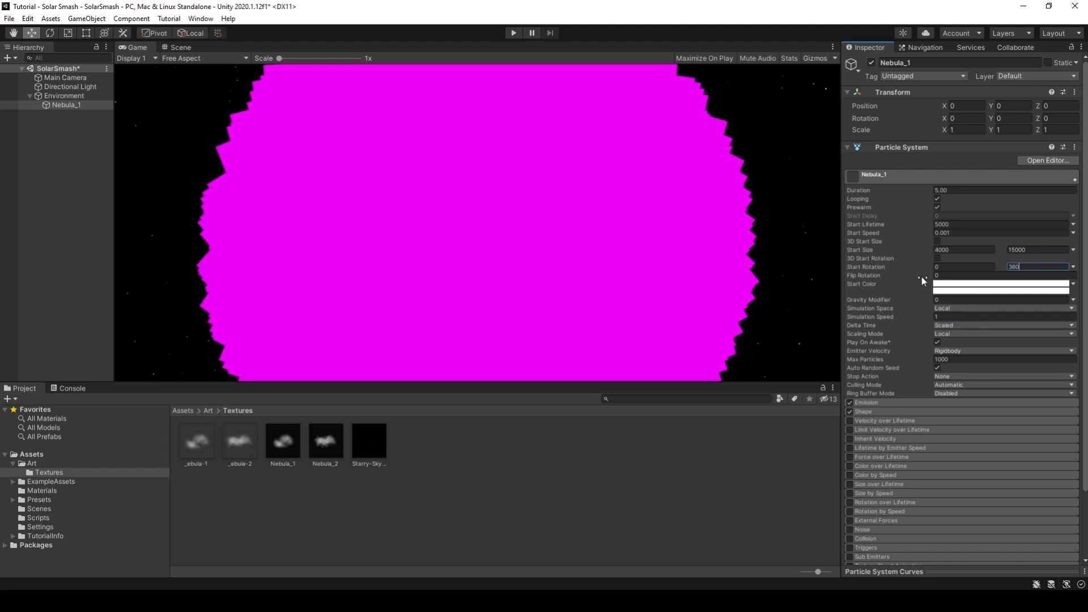
click(968, 283)
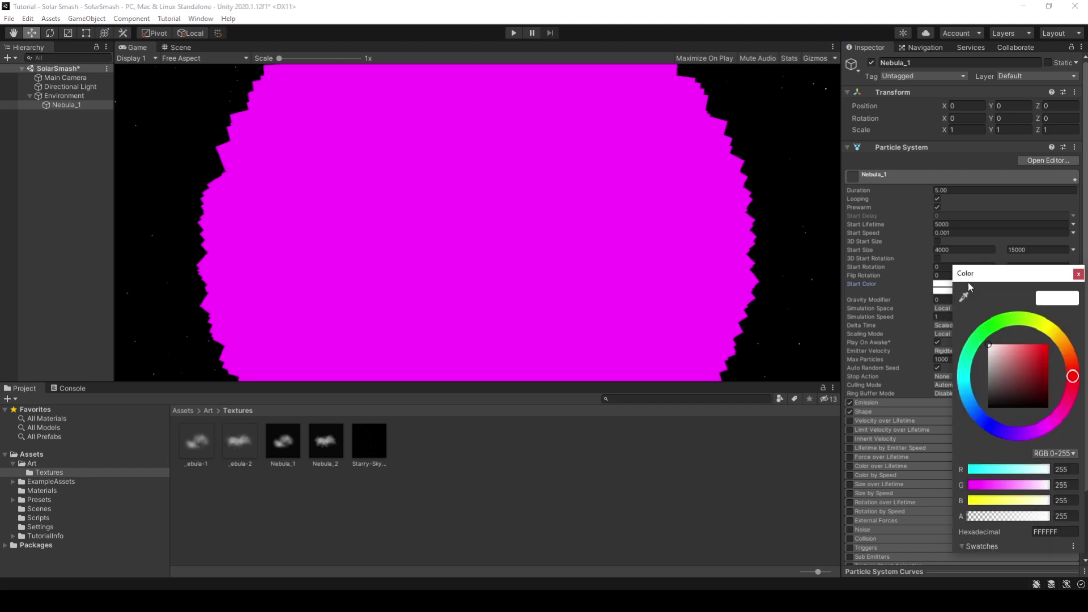
drag(992, 482, 946, 474)
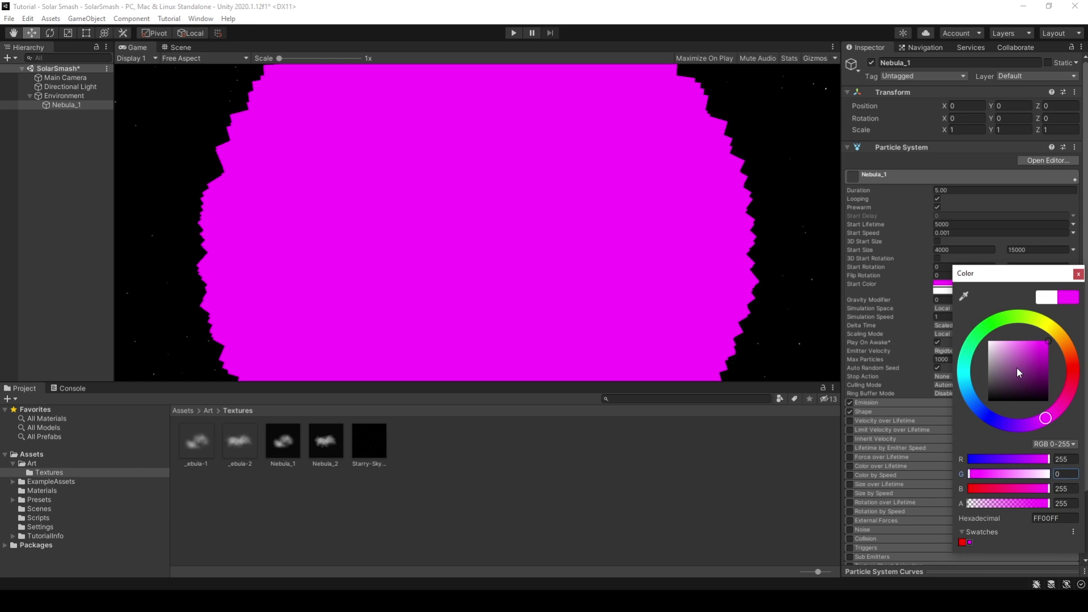
click(1035, 341)
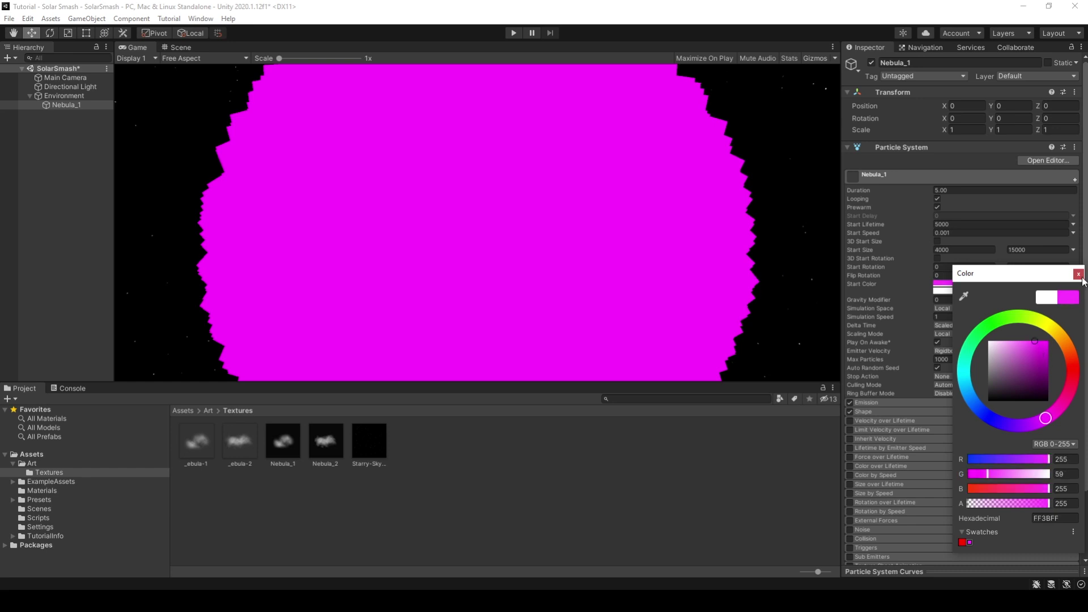
click(1078, 275)
Step: Set the second start colour to blue 008CFF with alpha 25
click(970, 290)
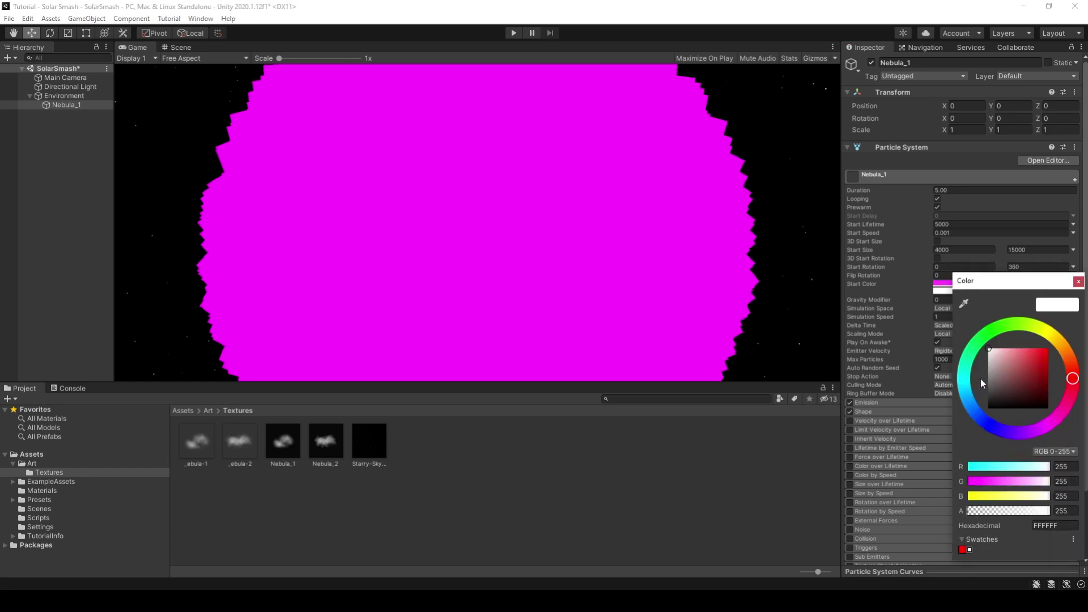
mouse_move(973, 406)
mouse_down()
mouse_move(981, 415)
mouse_move(970, 402)
mouse_up()
drag(1029, 377, 1059, 338)
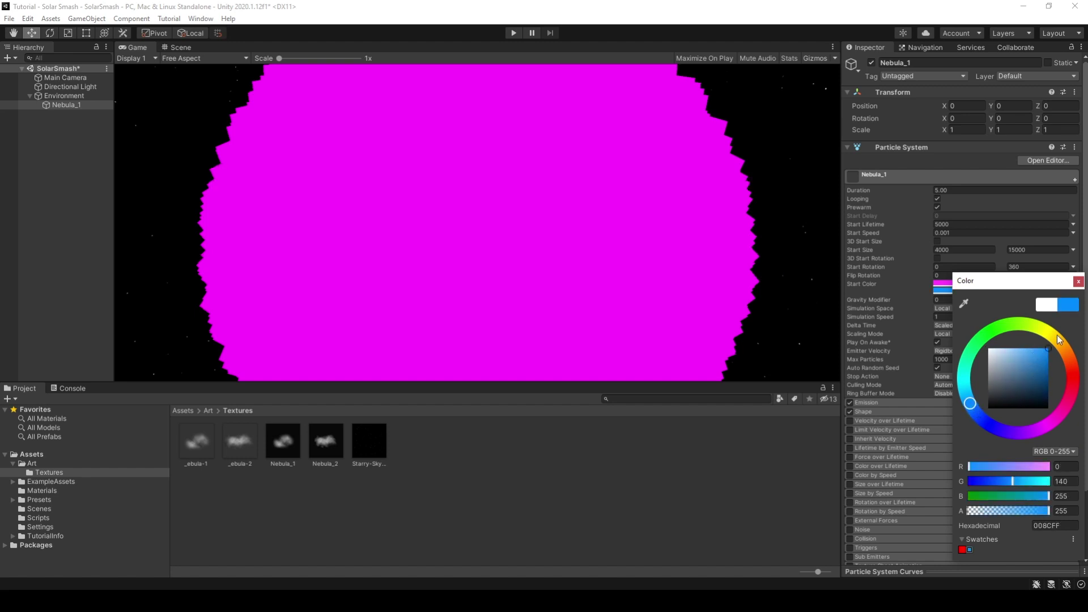
drag(988, 509, 979, 509)
key(BackSpace)
text(5)
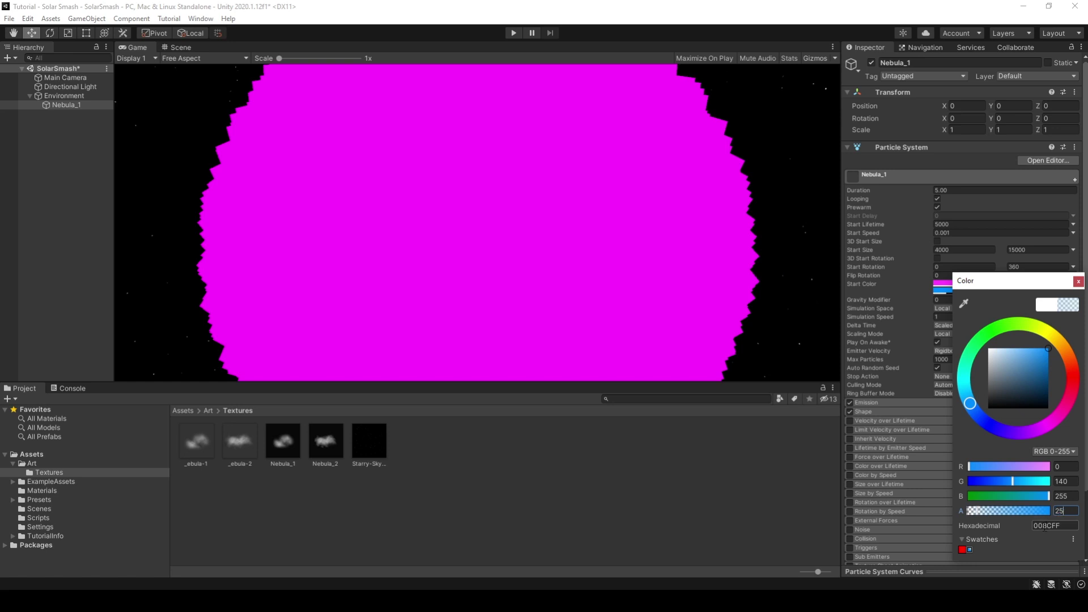
click(1079, 281)
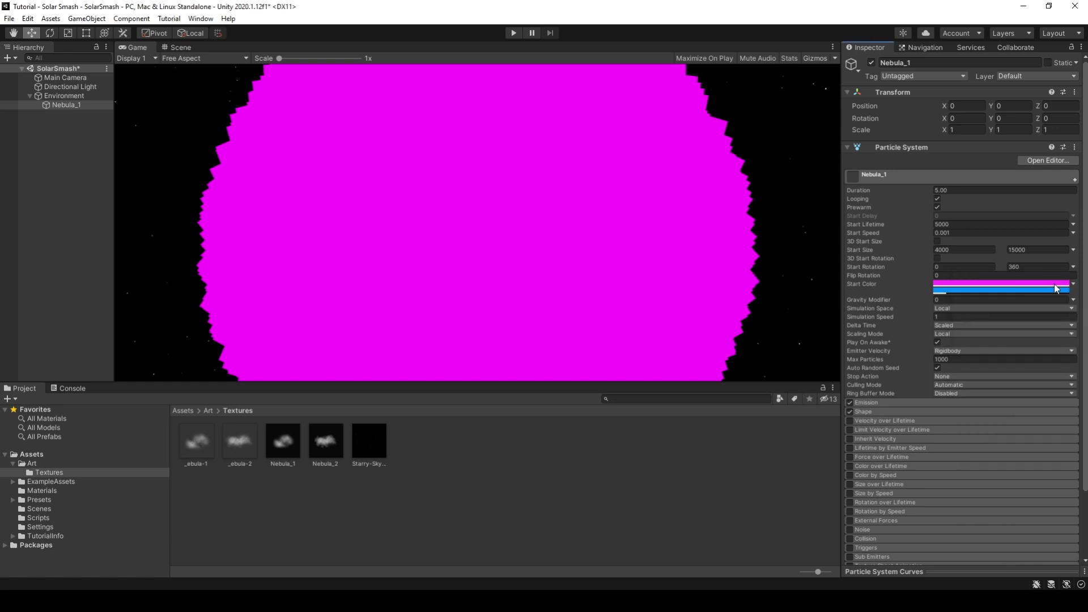
Step: Set the pink start colour's alpha to 25
click(1005, 281)
click(1064, 504)
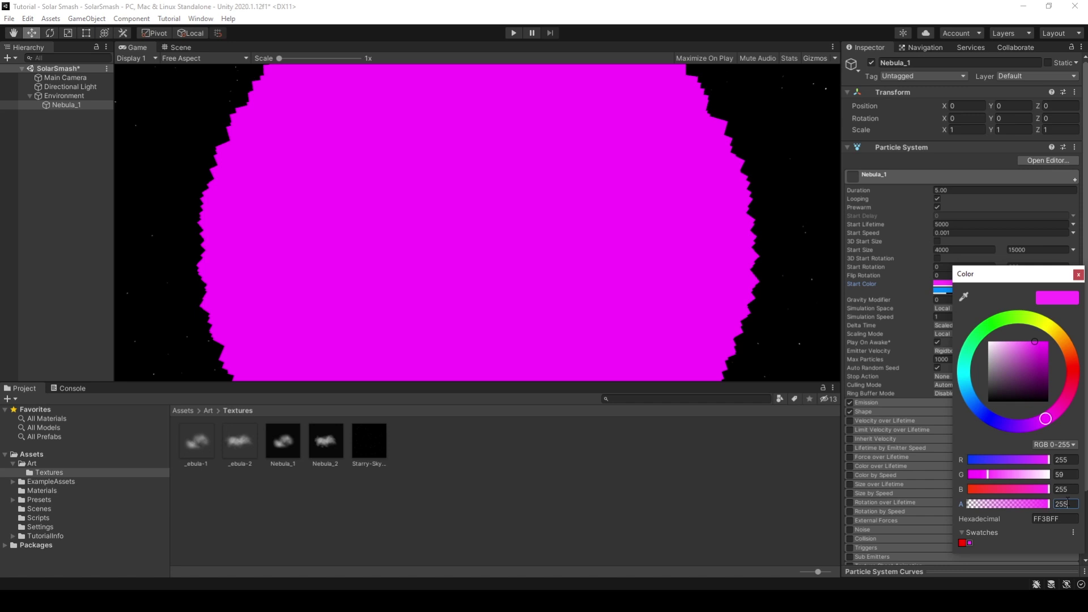
key(BackSpace)
click(1080, 275)
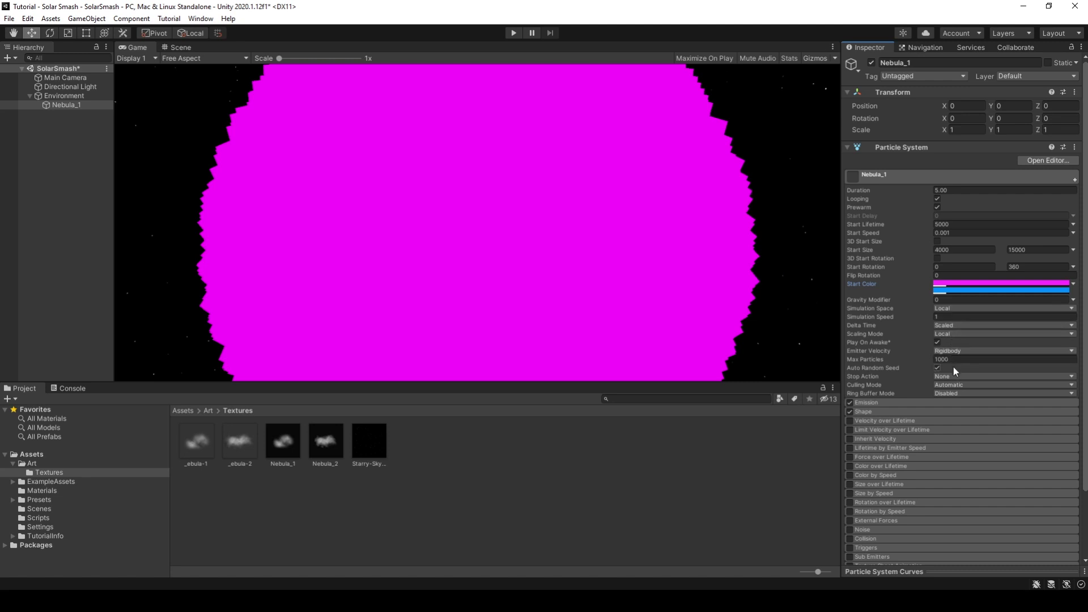
Step: Set Nebula_1's emission Rate over Time to 0.05
click(869, 403)
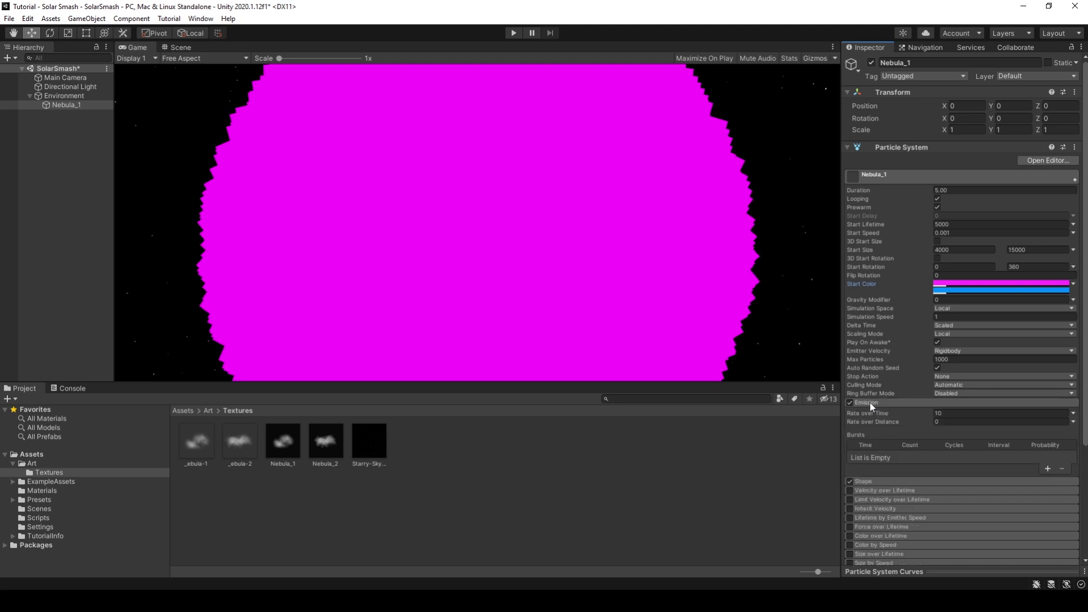
click(943, 413)
text(0)
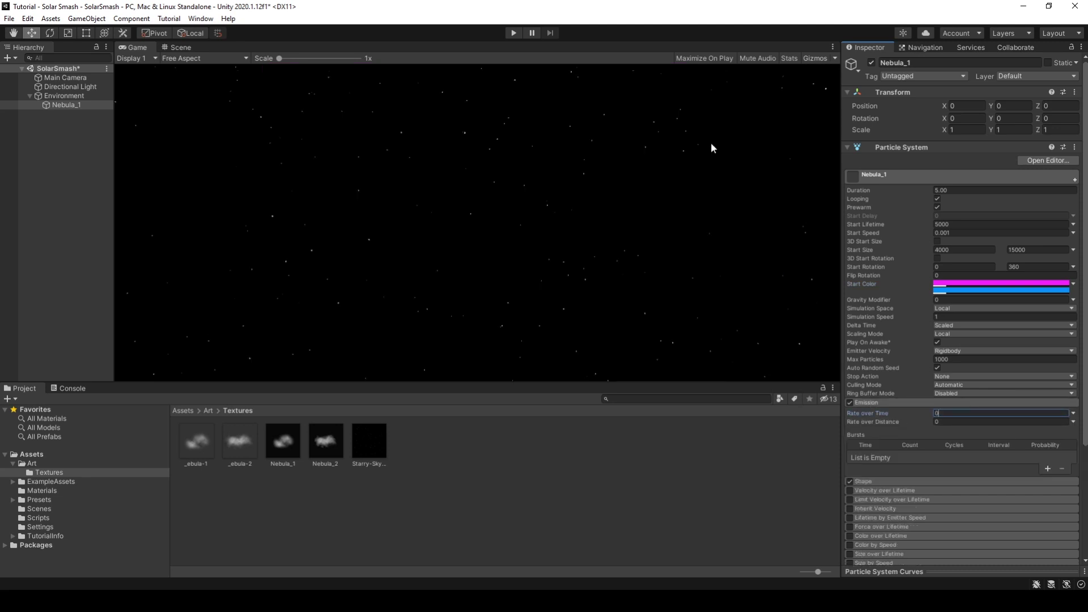
text(.05)
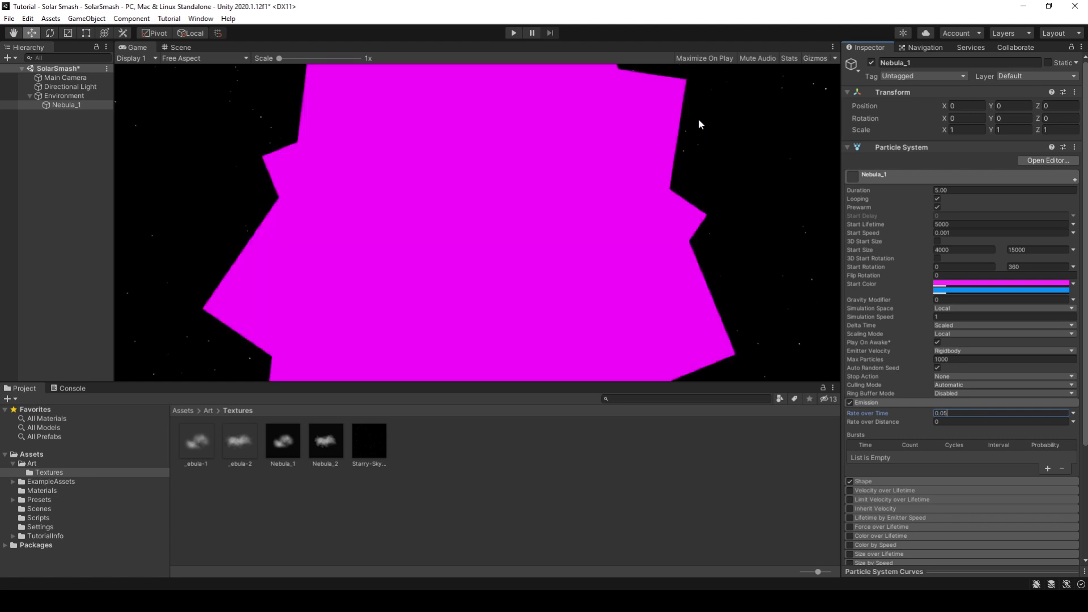
Step: Change the emitter Shape to Sphere with Radius 10000 and Radius Thickness 0.1
click(886, 483)
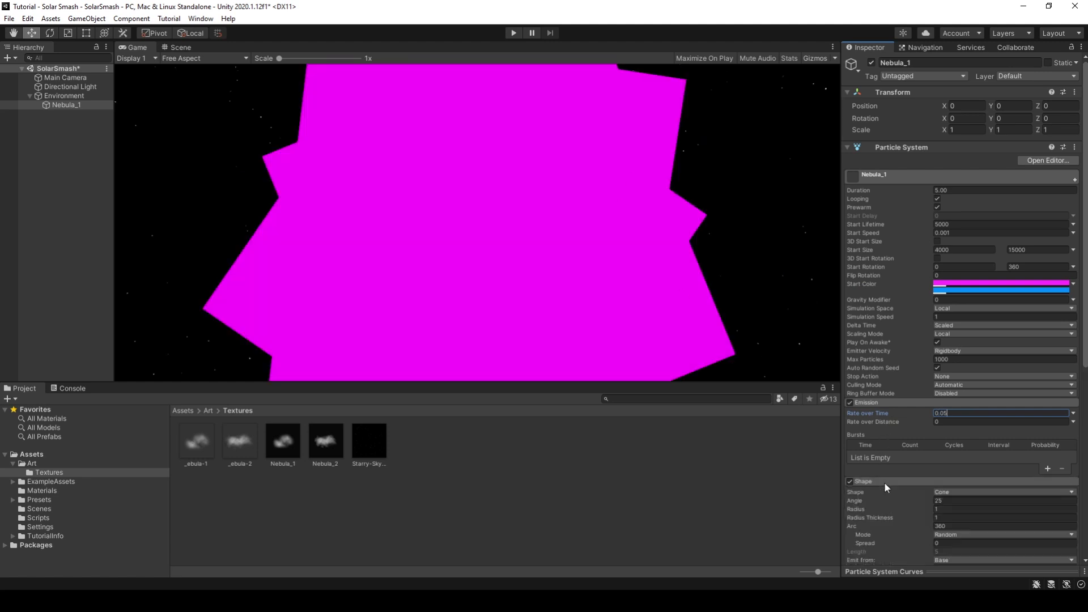
scroll(930, 397, down, 10)
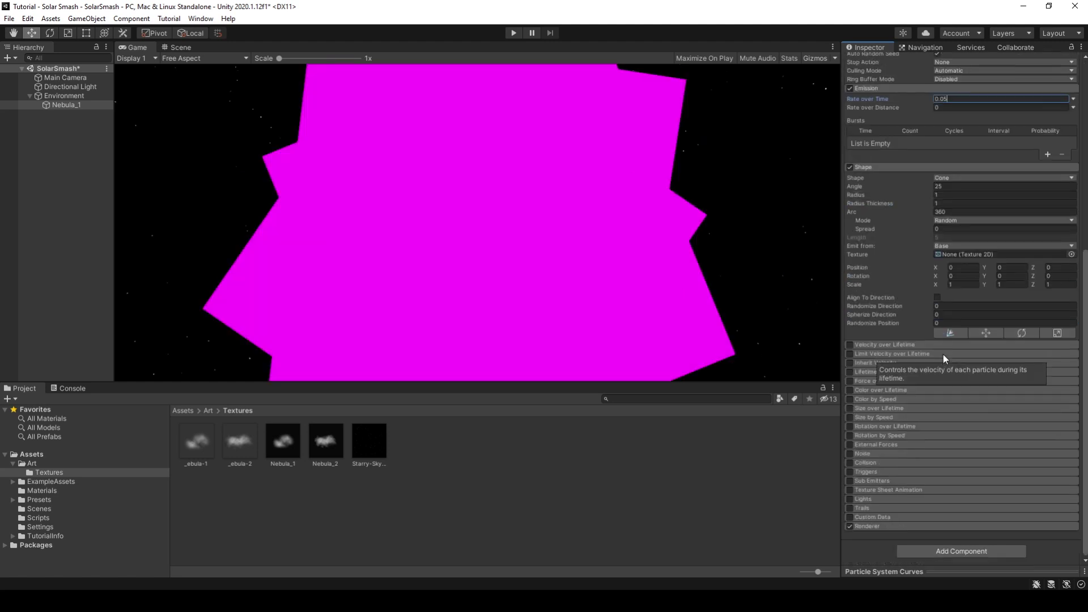
click(957, 177)
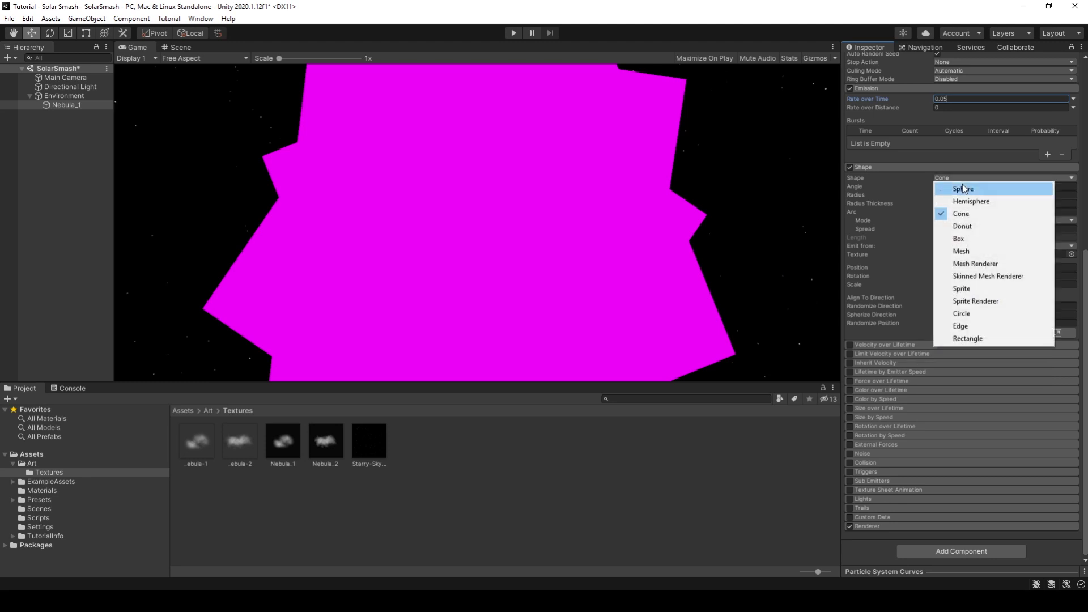
click(962, 186)
click(974, 212)
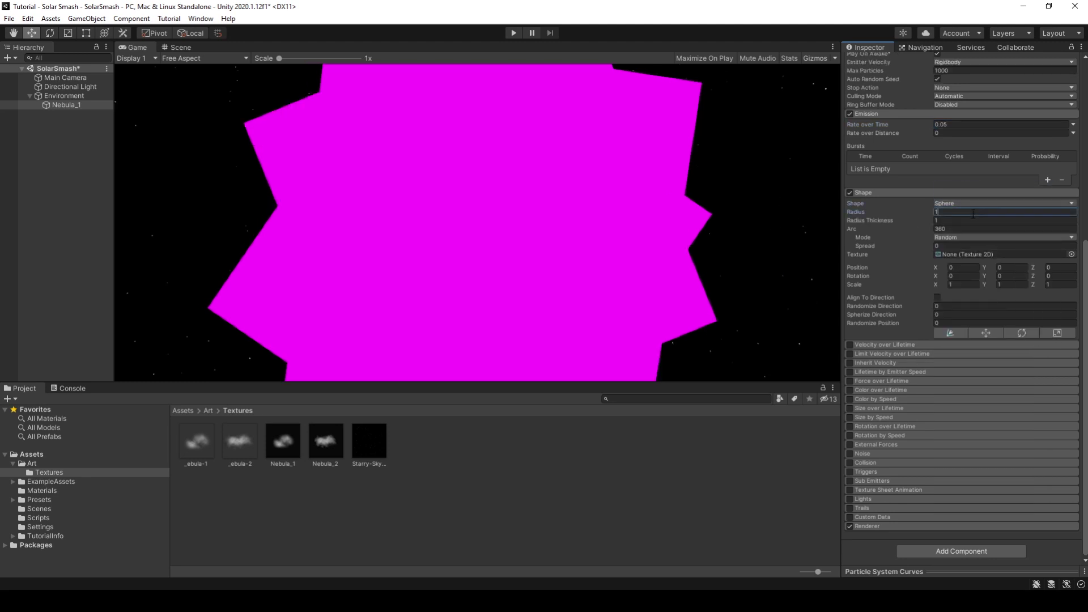
text(10000)
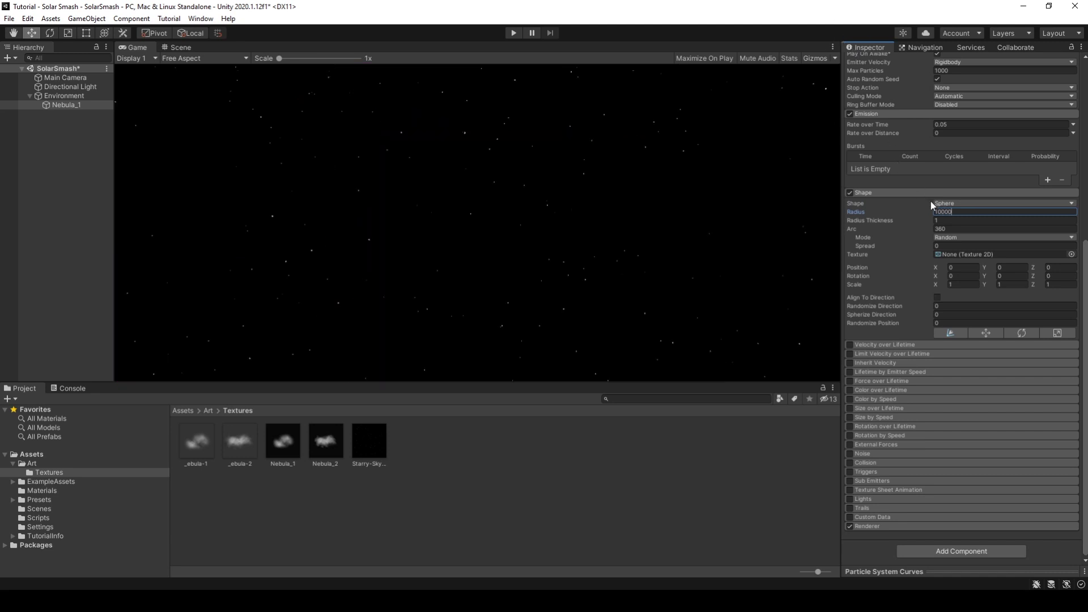
key(Tab)
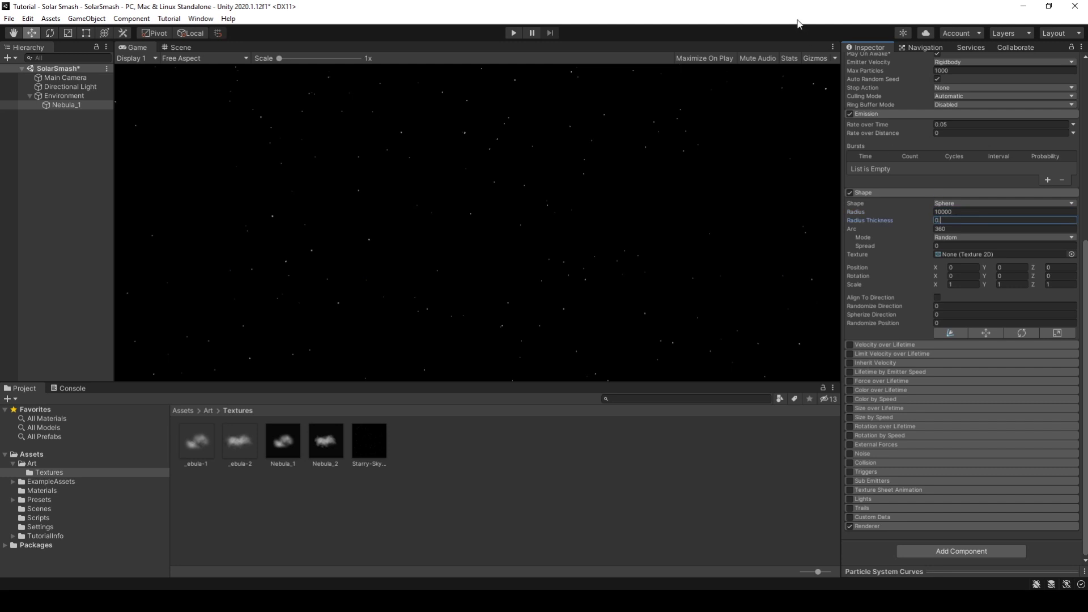
text(0.1)
click(72, 78)
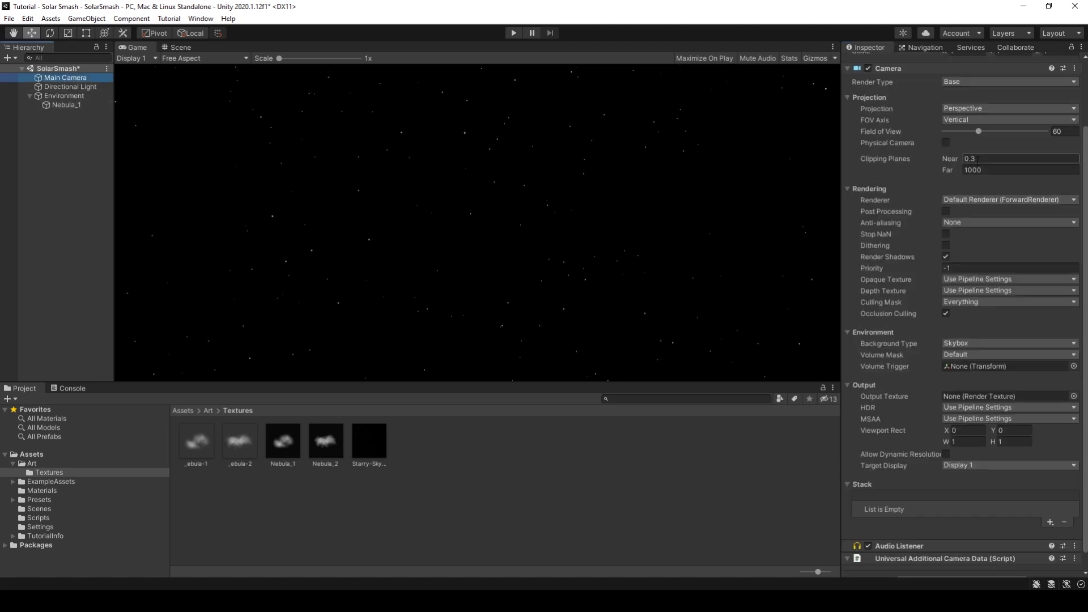
Step: Set the Main Camera's far clipping plane to 20000, then reselect Nebula_1
click(972, 170)
text(200)
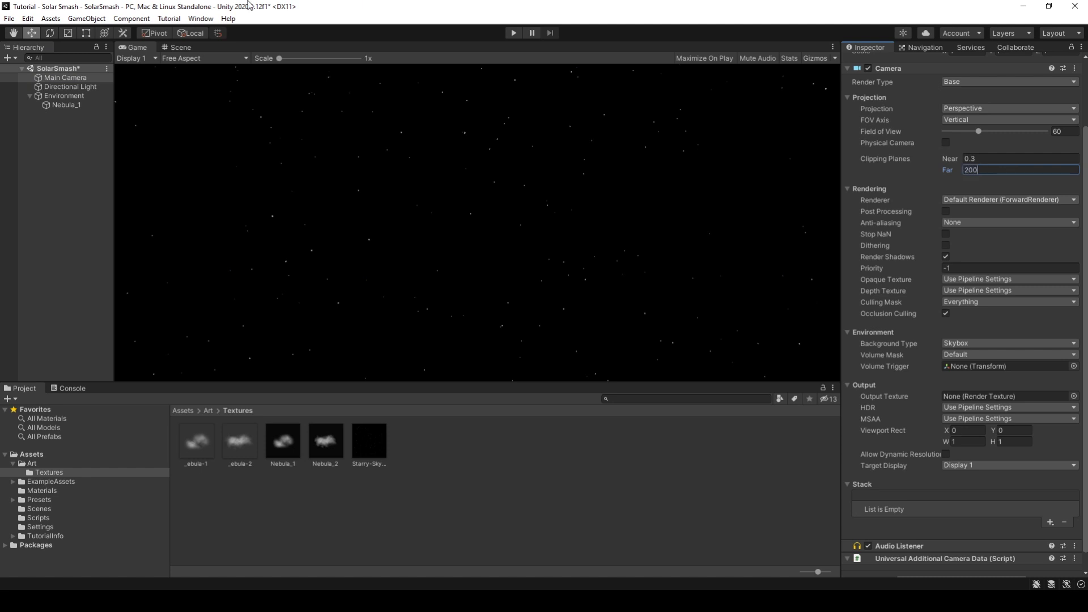
text(00)
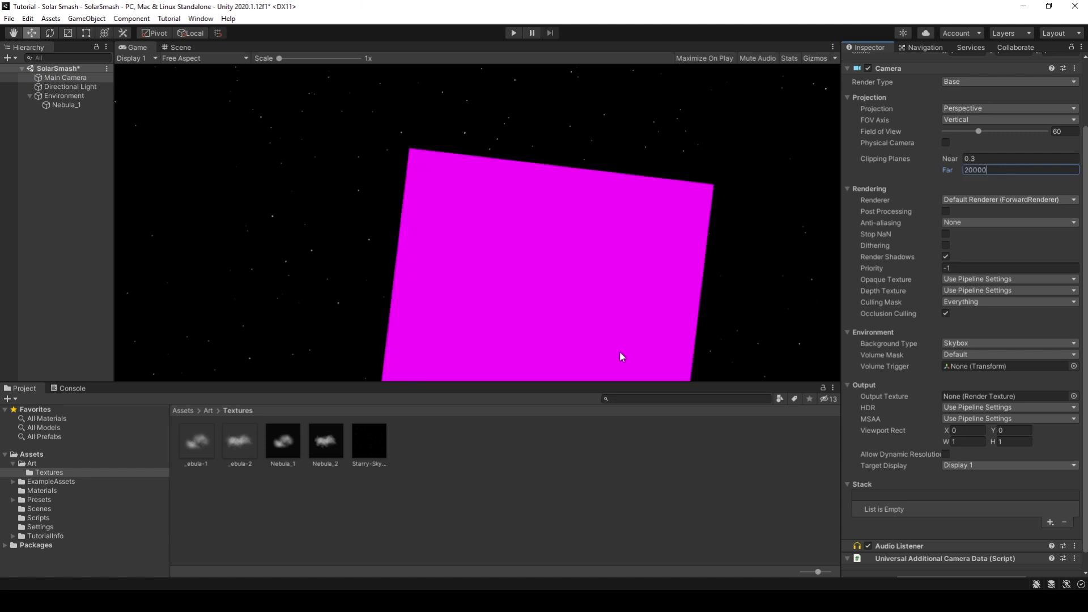
click(63, 106)
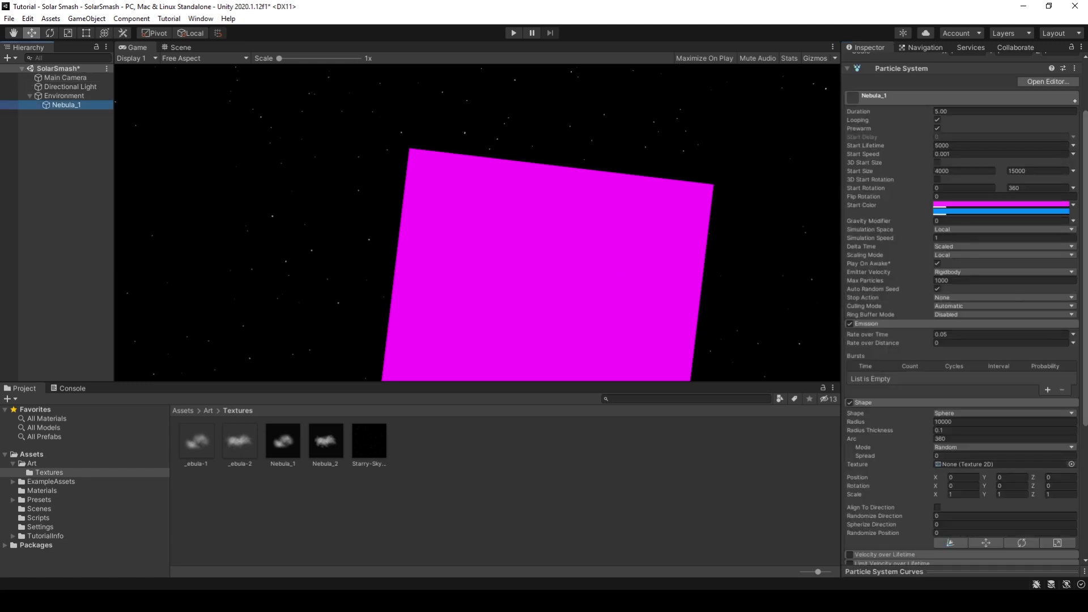
scroll(943, 354, down, 5)
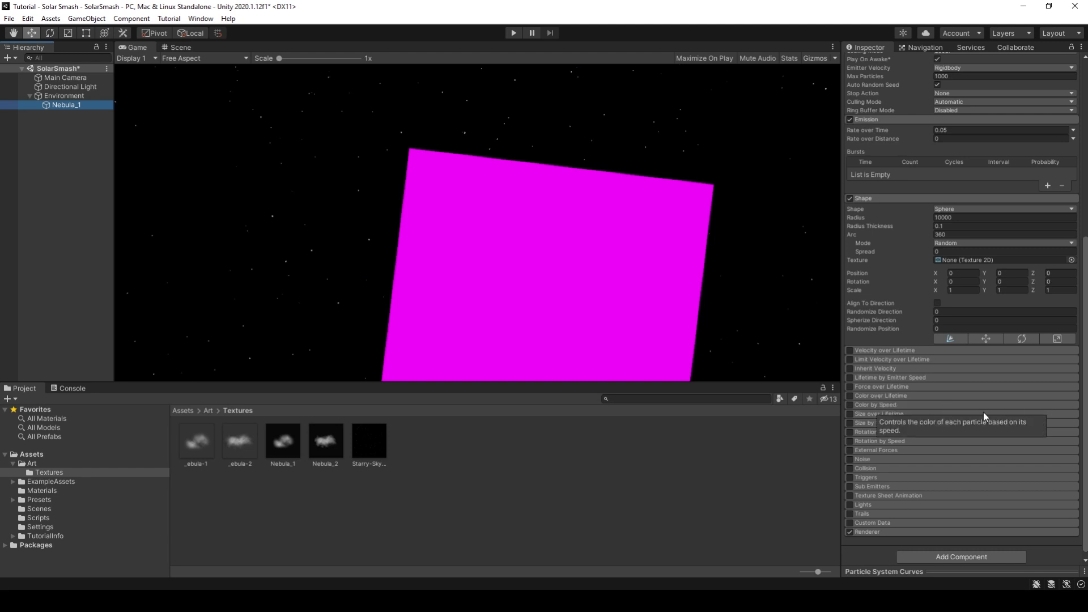
Step: Enable Color over Lifetime with an alpha gradient of 0 at both ends and opaque at 50%
click(898, 395)
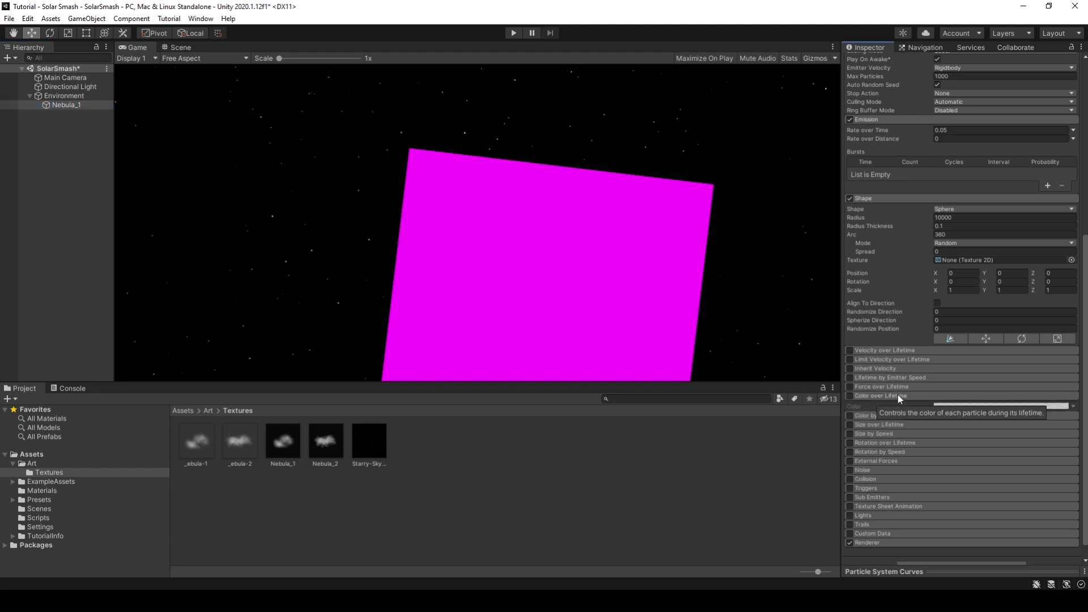
click(850, 395)
click(994, 406)
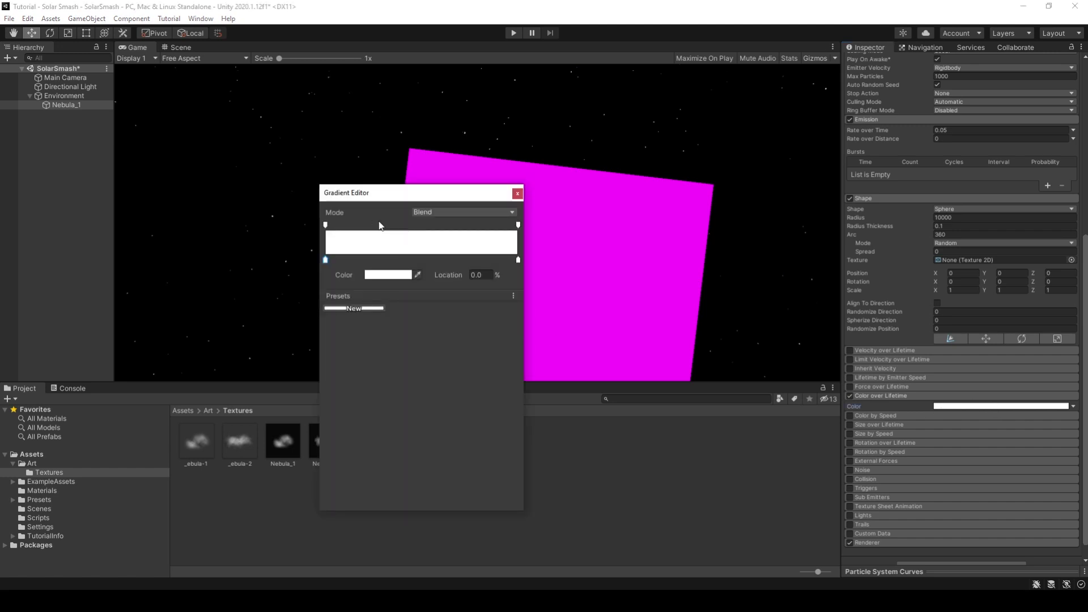
click(418, 225)
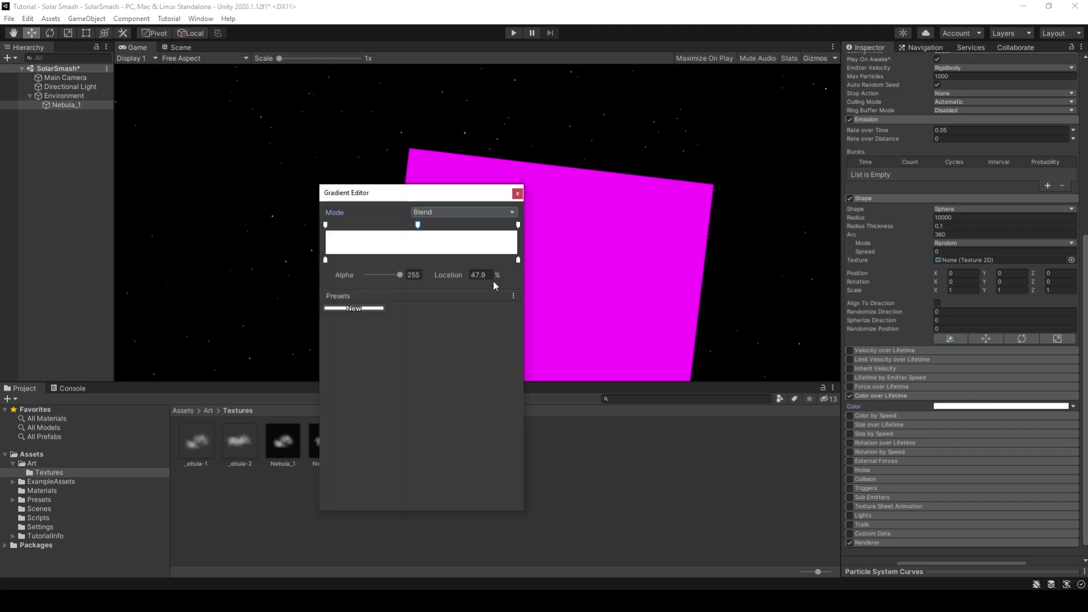
click(479, 275)
text(50)
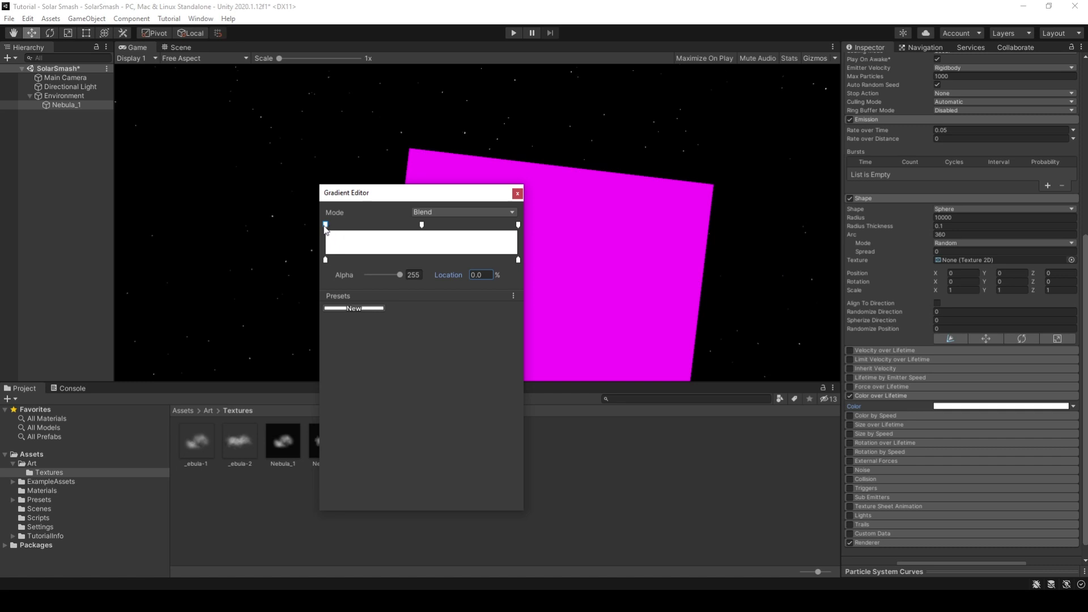
drag(400, 277, 331, 270)
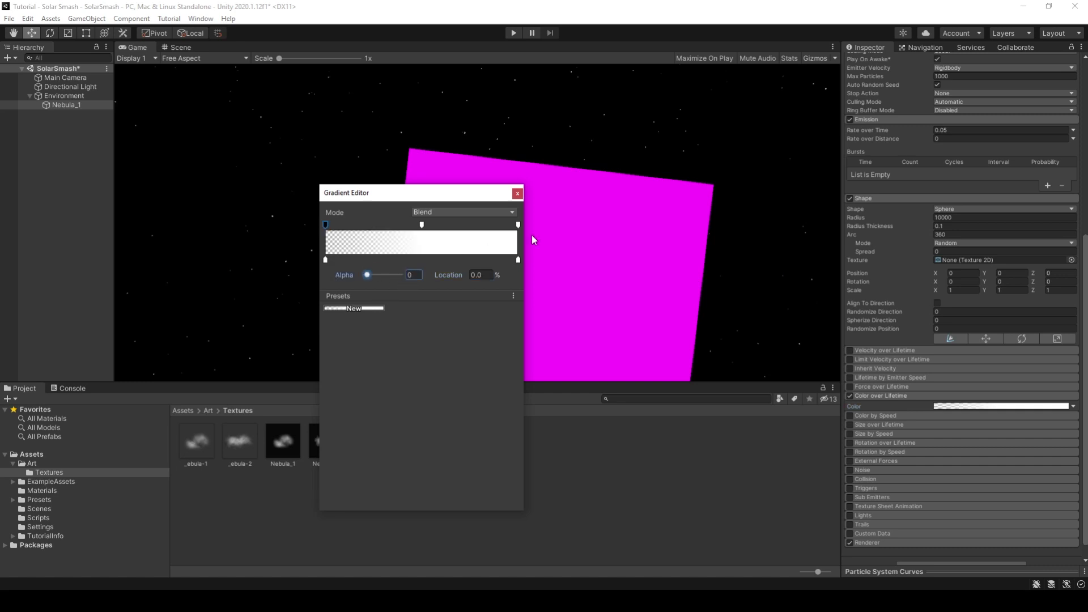
click(518, 225)
drag(400, 275, 337, 277)
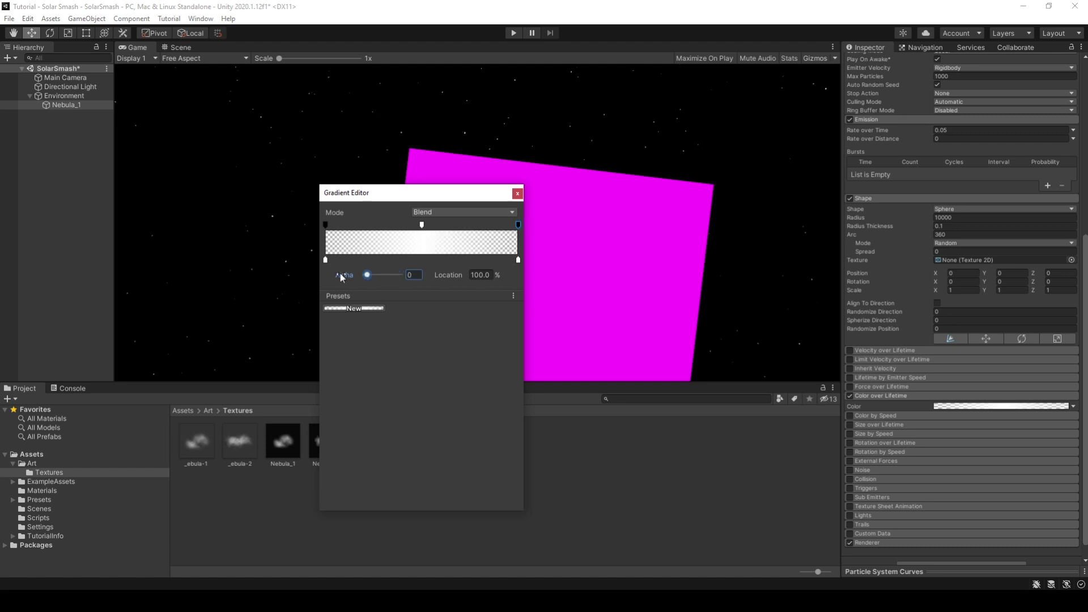
click(517, 193)
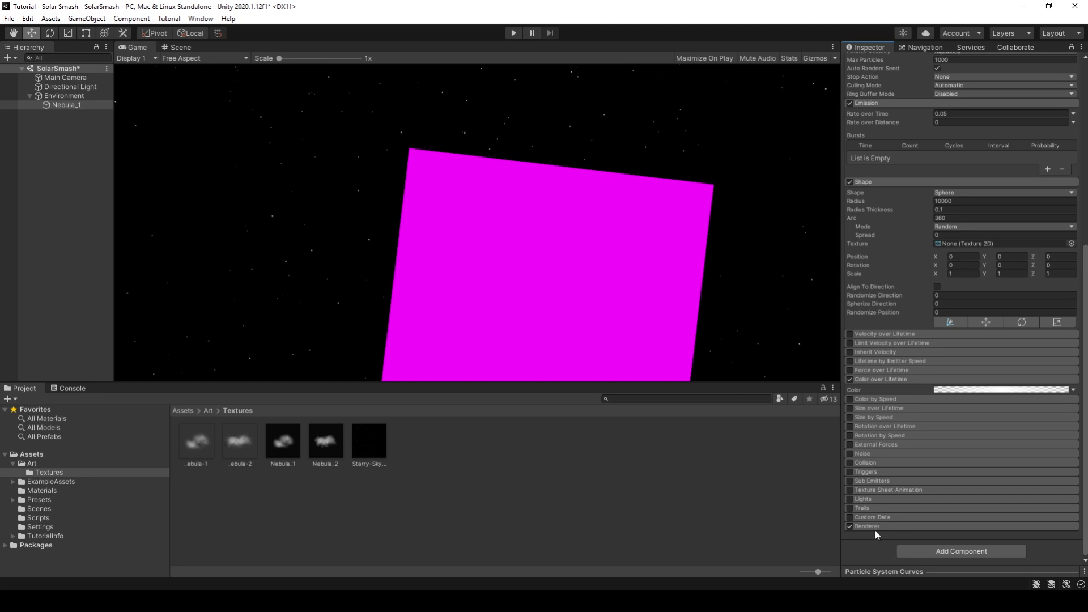
Step: Assign the Nebula_1 material to the particle Renderer
click(882, 525)
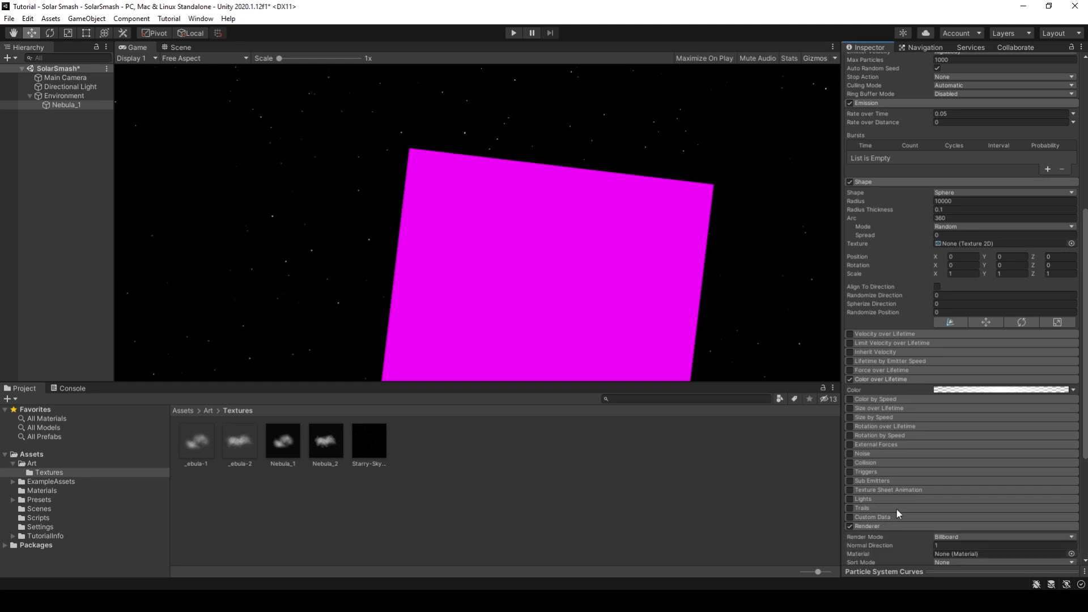
scroll(935, 425, down, 5)
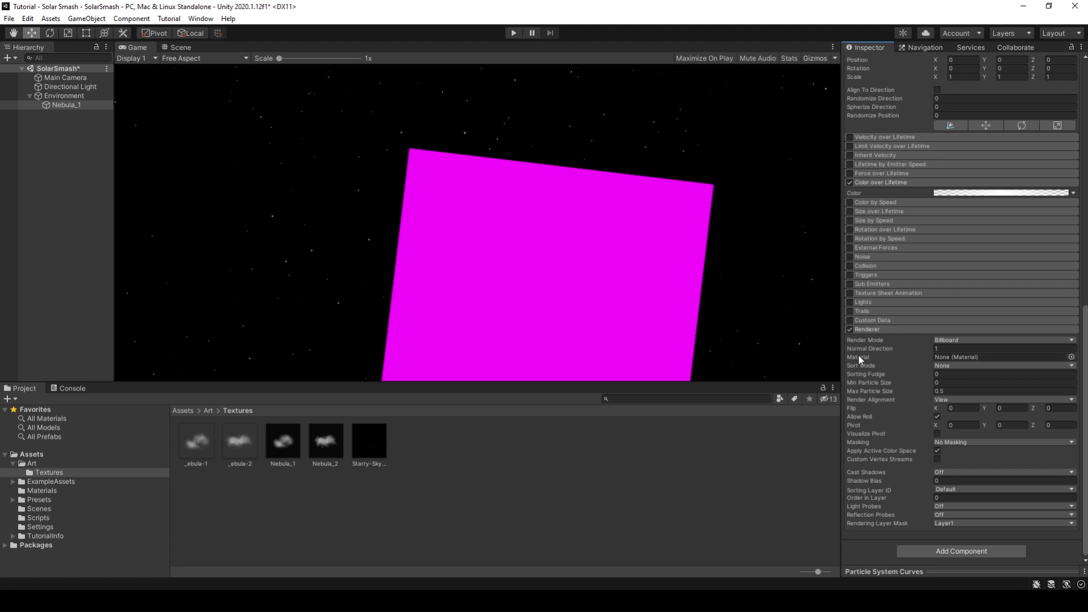
drag(284, 445, 963, 358)
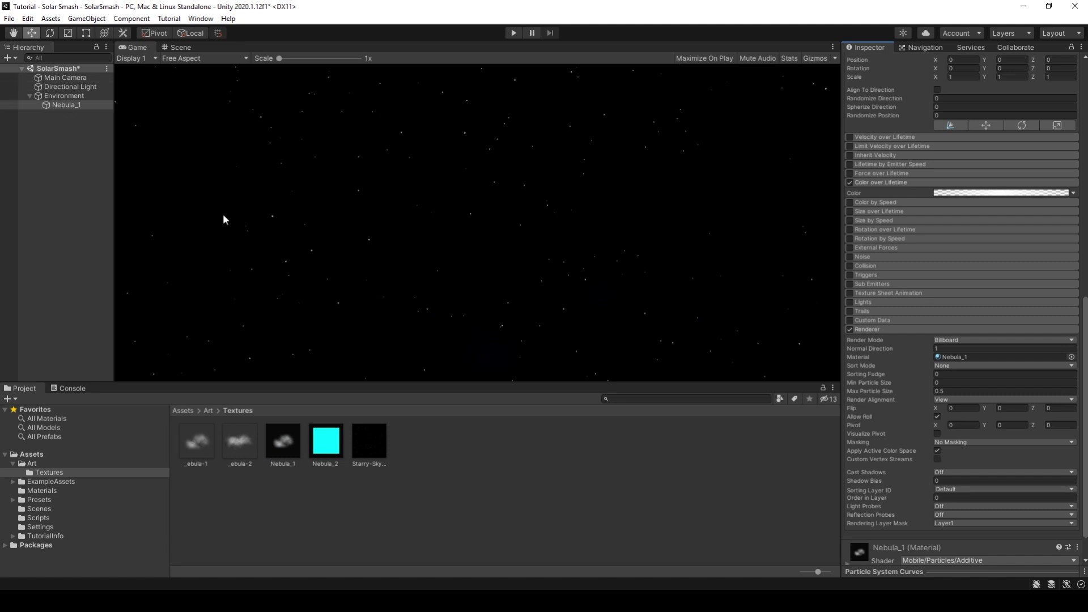
Step: Preview the nebula in Play mode, then stop and reselect Nebula_1
click(69, 104)
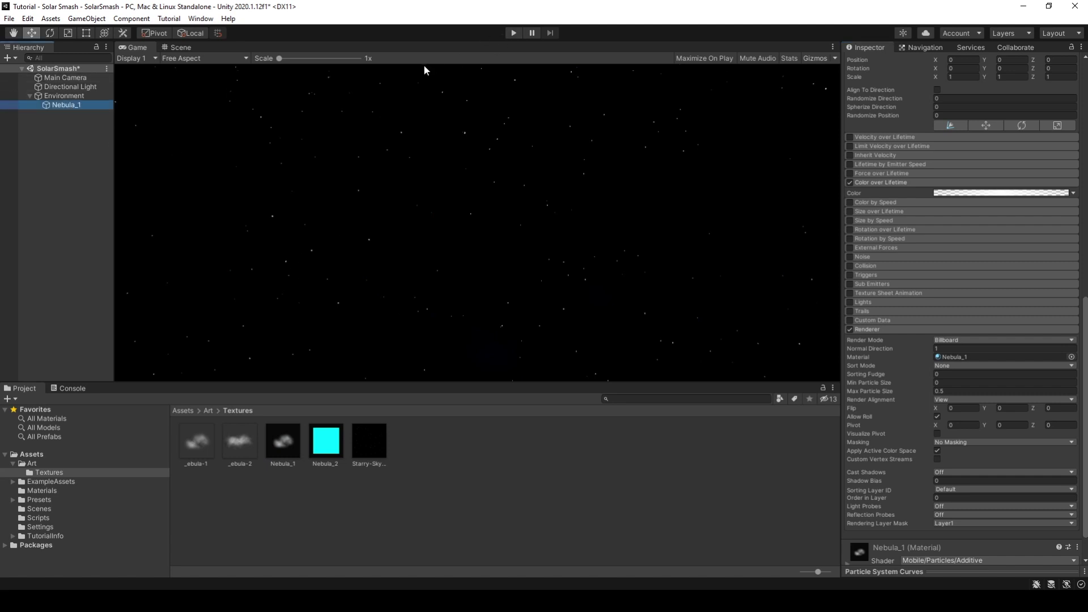
click(514, 33)
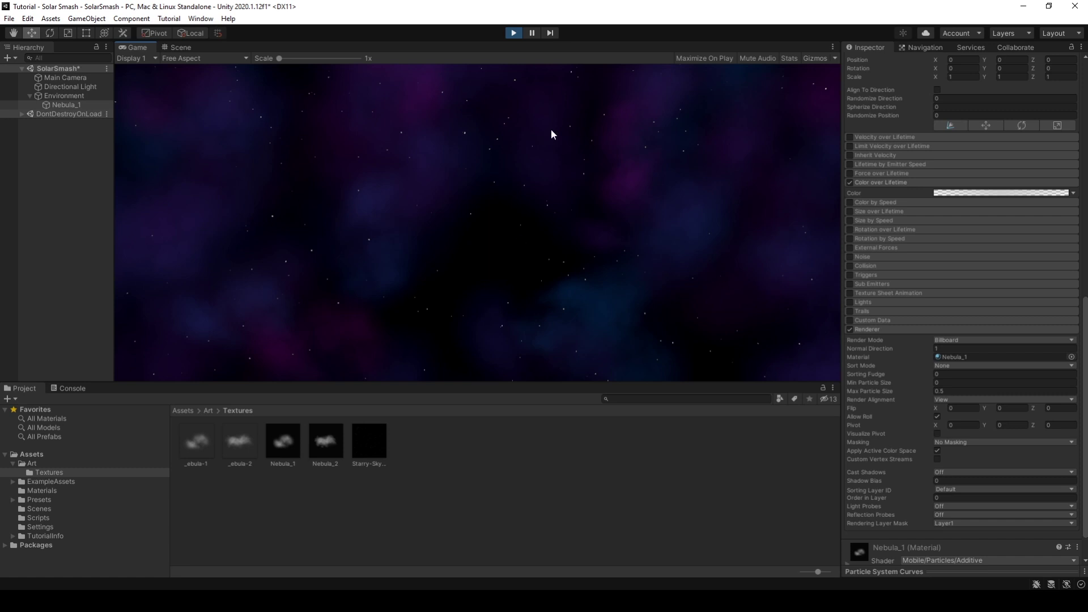
click(514, 33)
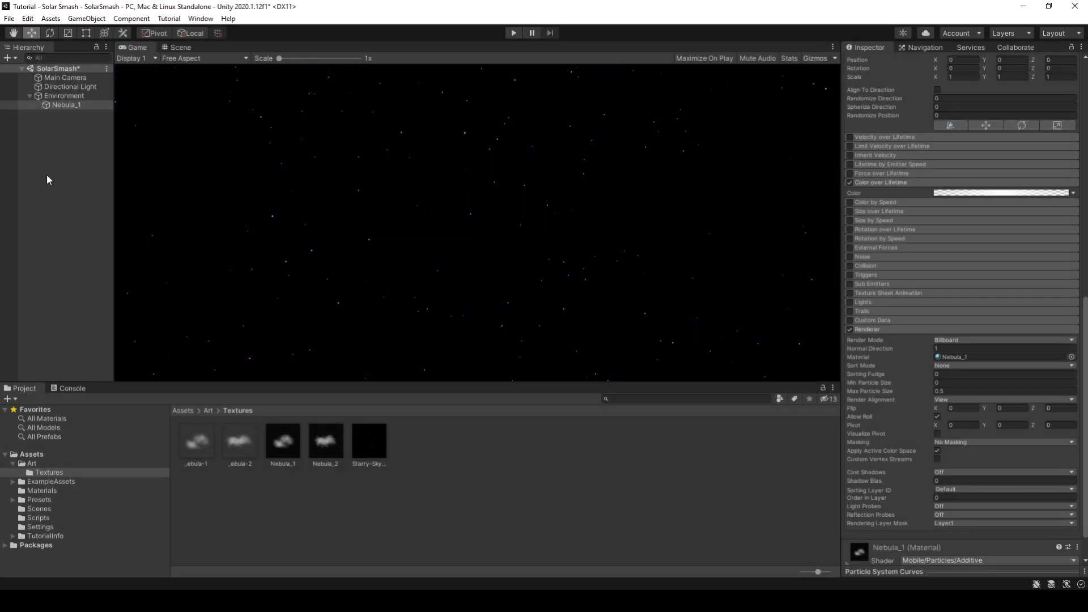
click(72, 106)
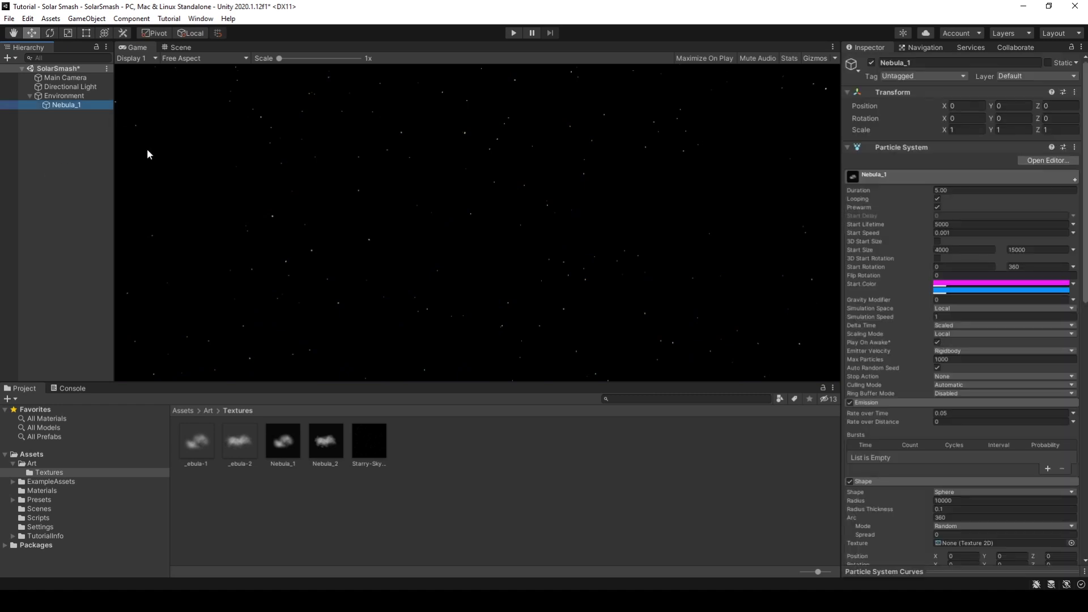
Step: Duplicate Nebula_1 with Ctrl+D and rename the copy Nebula_2
key(ctrl+d)
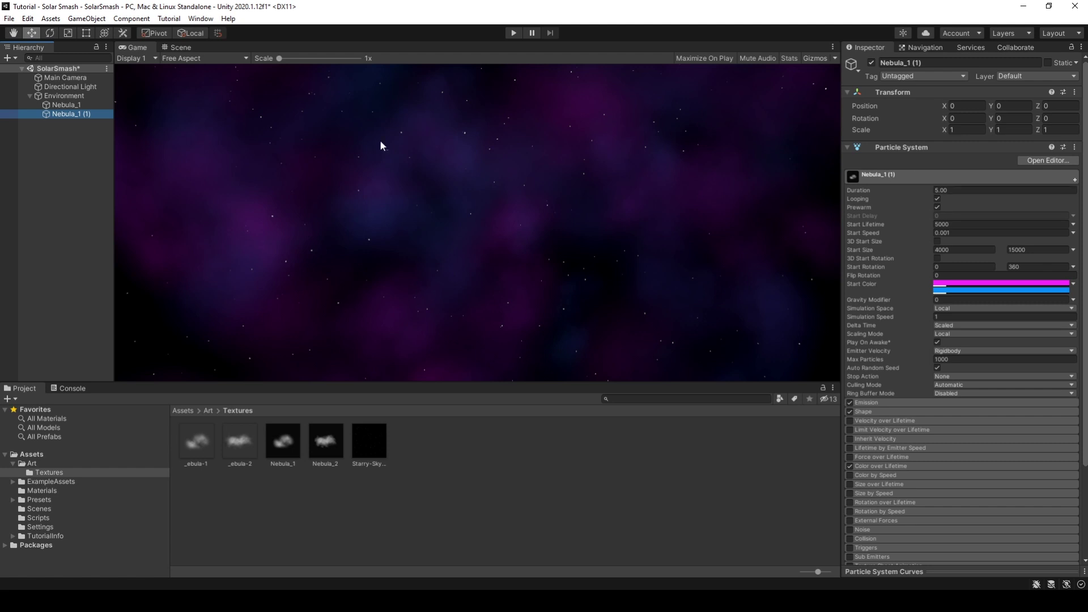
click(941, 63)
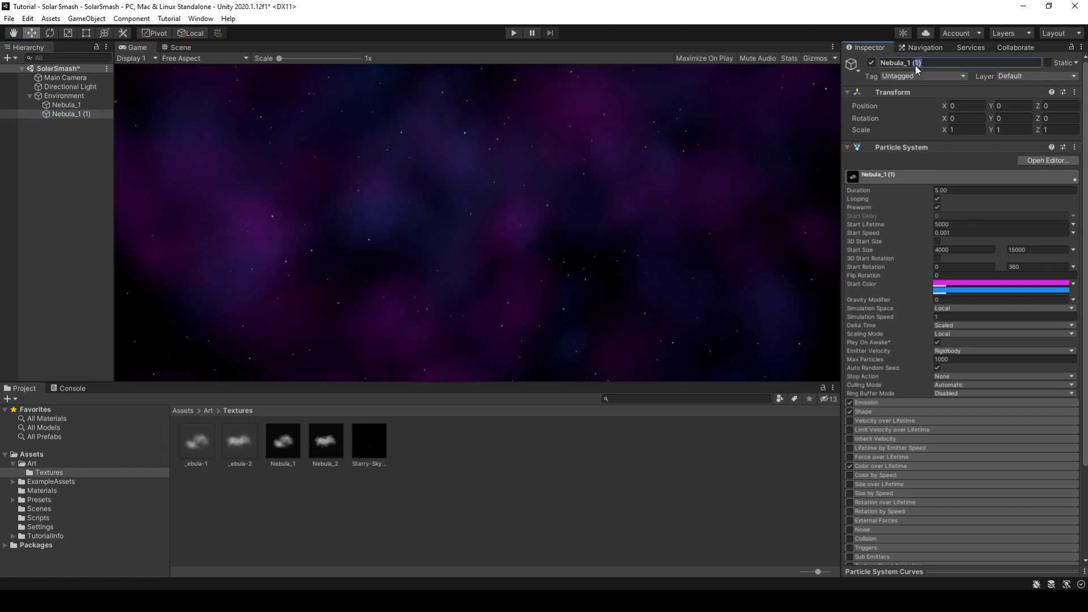
text(2)
key(Return)
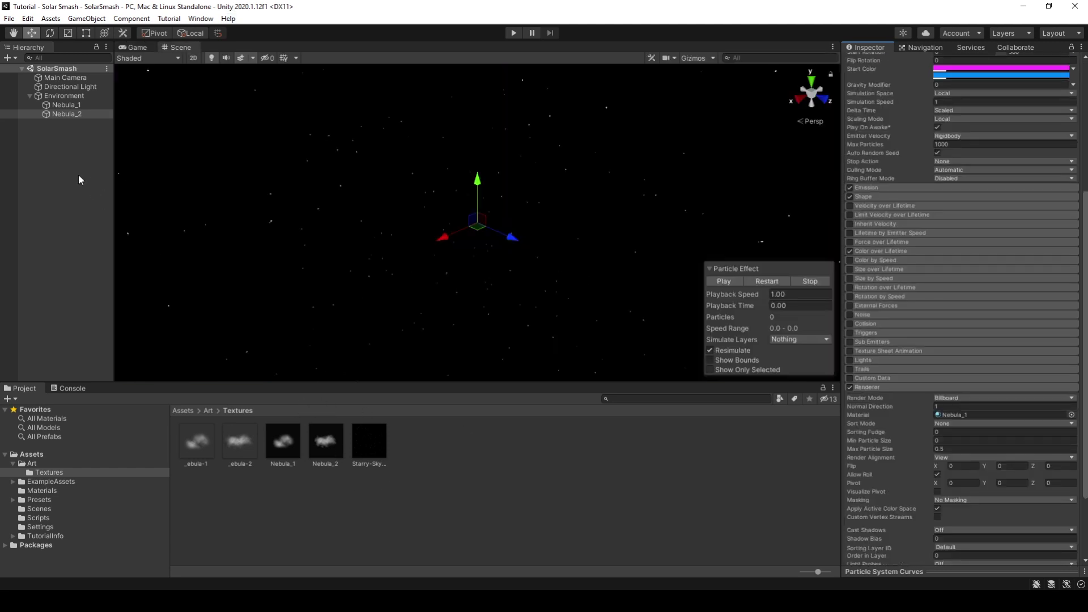
Step: Adjust Nebula_1's Max Particle Size and set its Render Alignment to Velocity
click(73, 104)
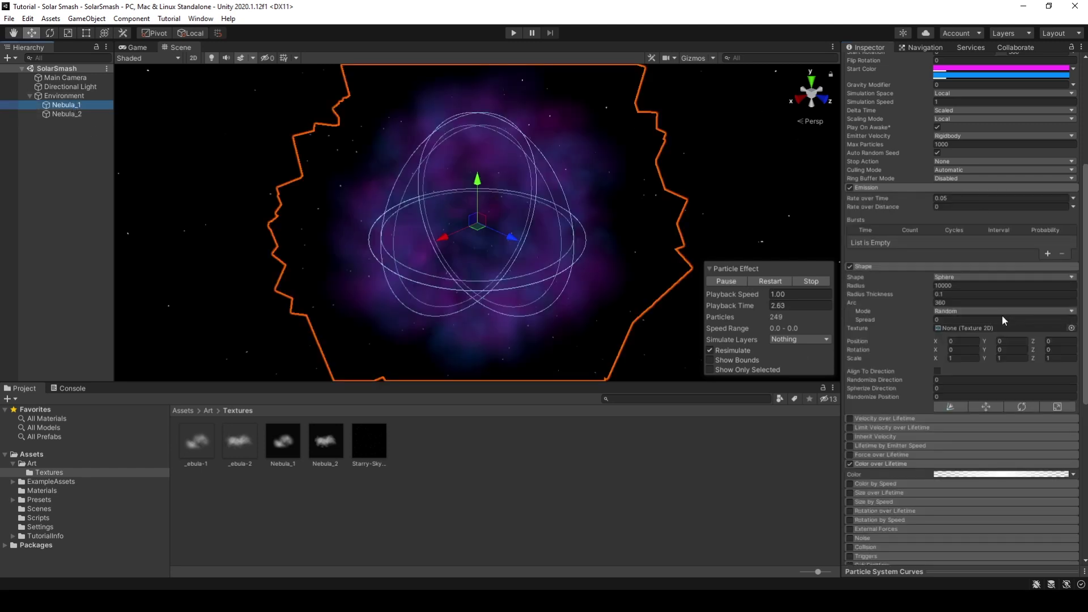
scroll(1002, 316, down, 6)
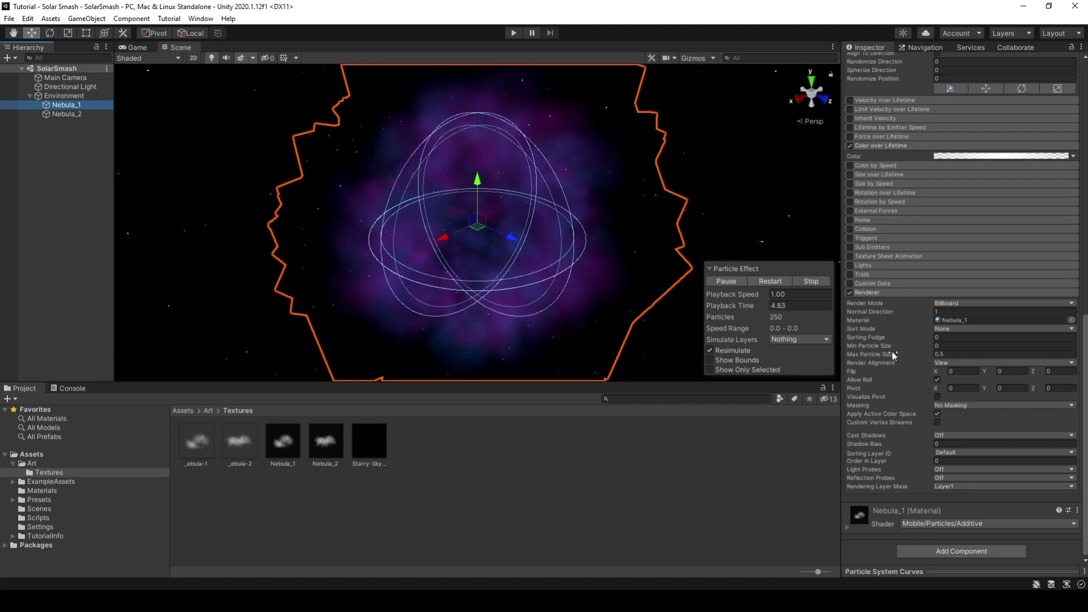
click(956, 354)
text(100)
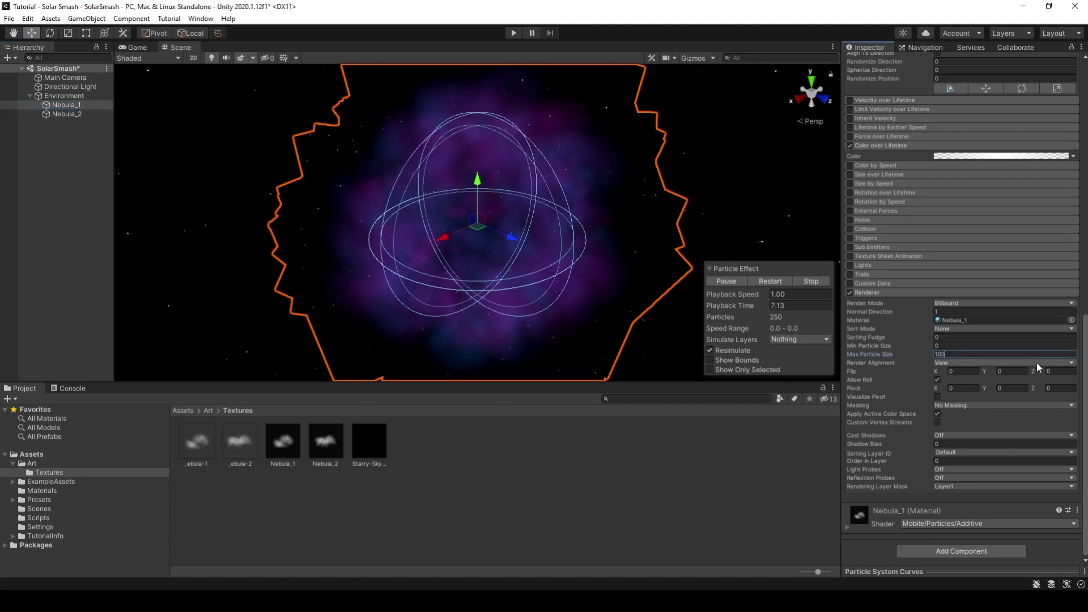
click(966, 362)
click(965, 424)
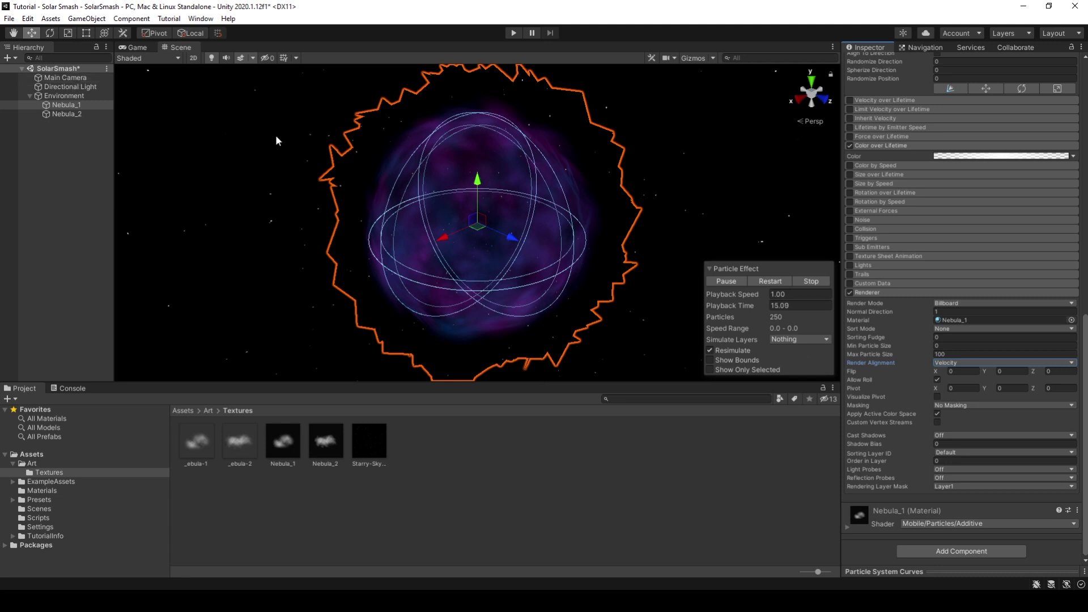
Step: Reset the Main Camera's Transform to position 0,0,0
click(75, 79)
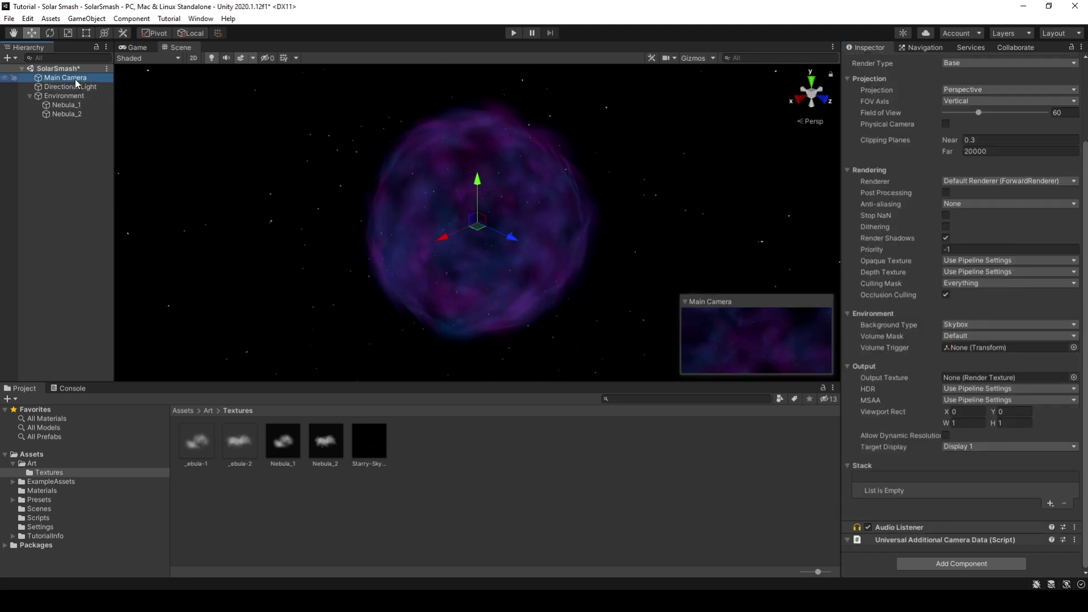
scroll(941, 175, up, 3)
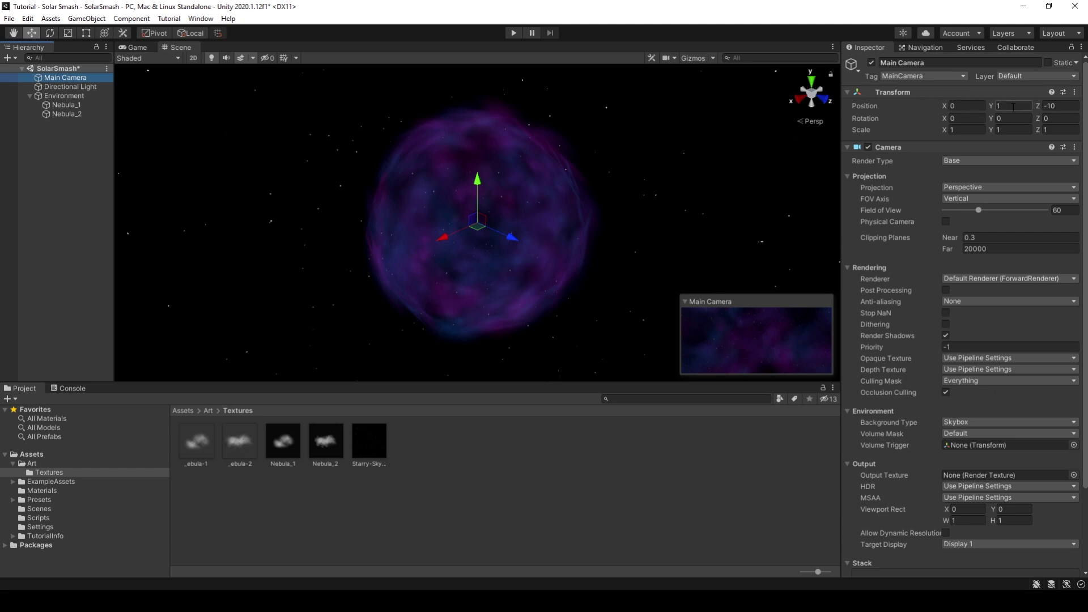
right_click(908, 92)
click(936, 101)
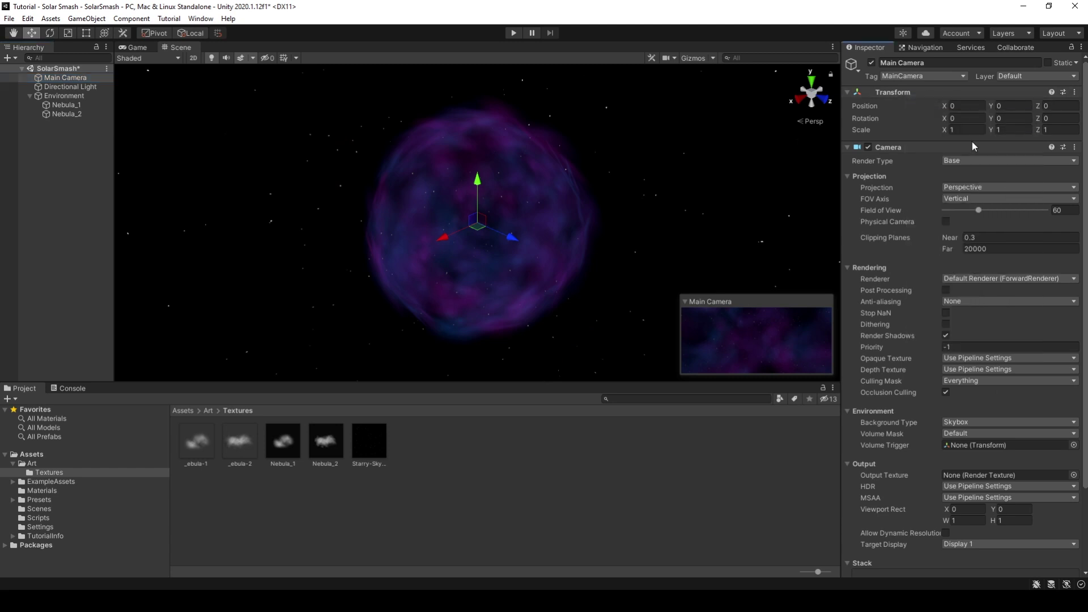
click(66, 114)
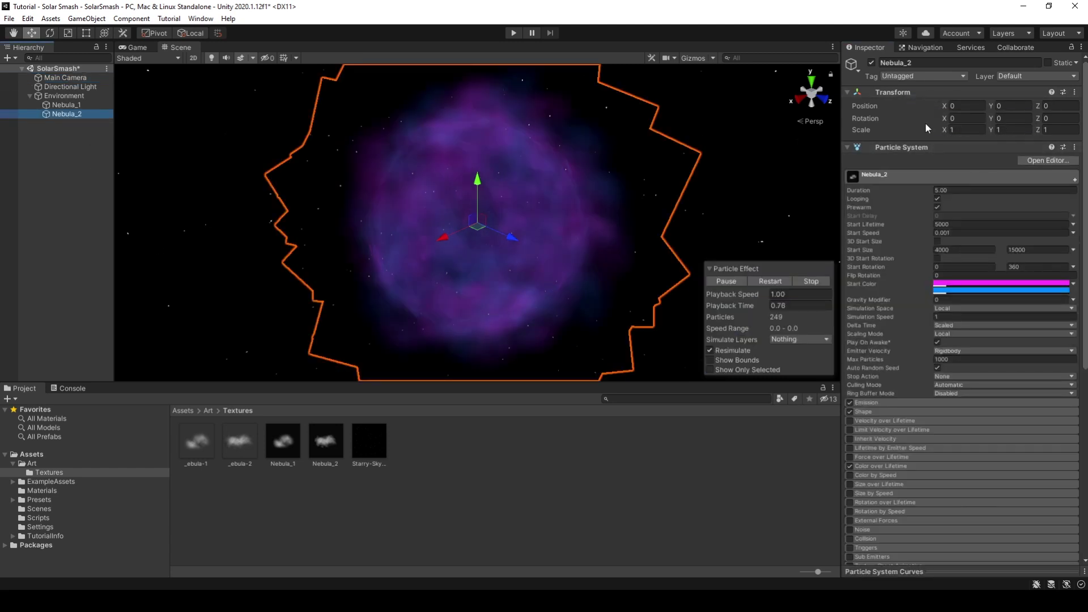
Step: Rotate Nebula_2 to 90 on X and set its Start Size range to 8000–16000
click(977, 116)
text(90)
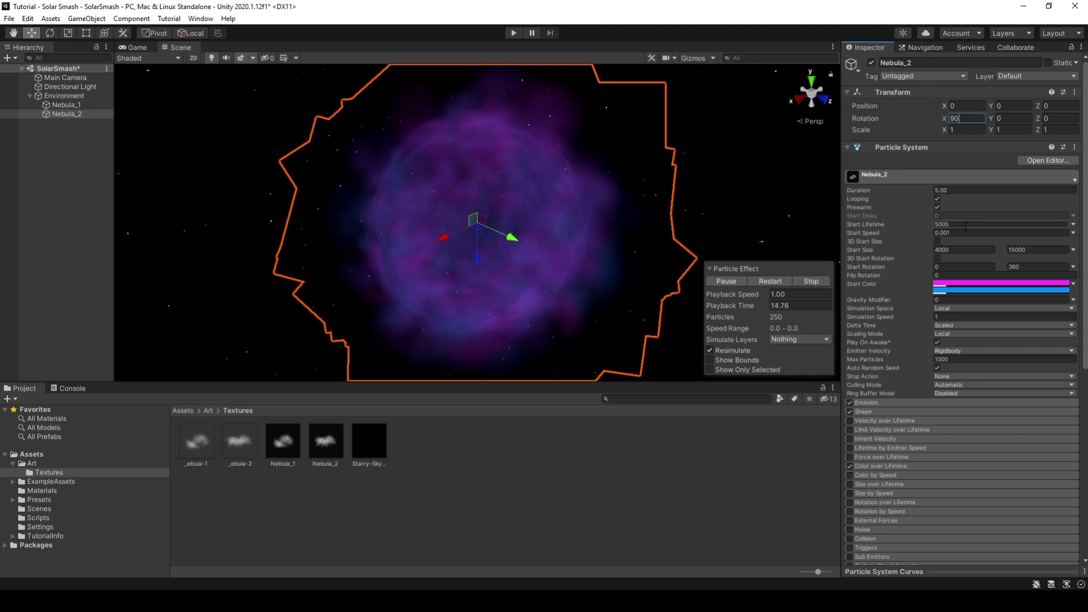
click(953, 250)
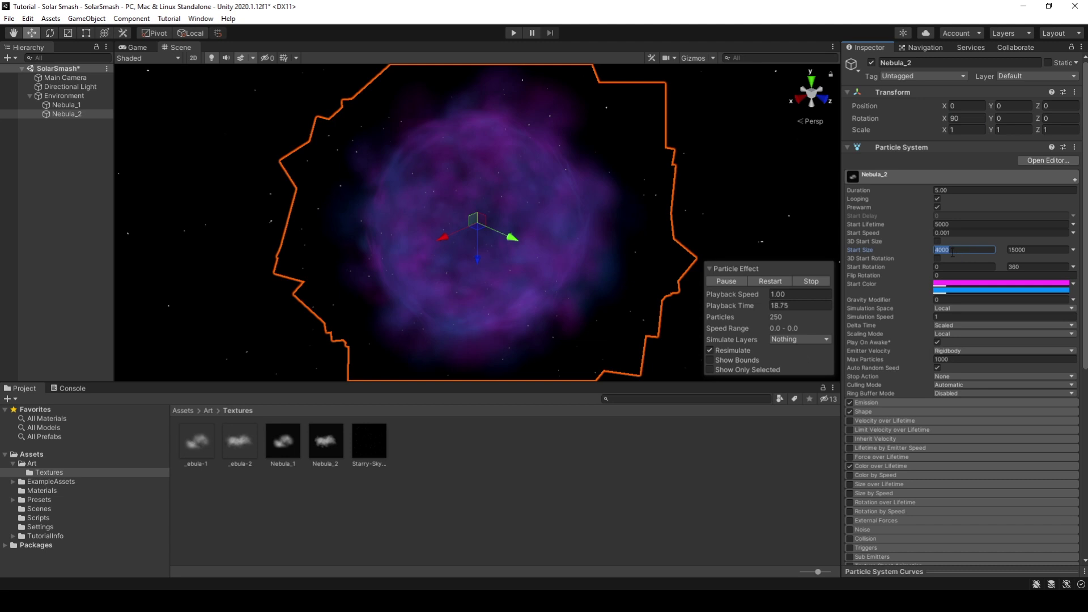
text(8000)
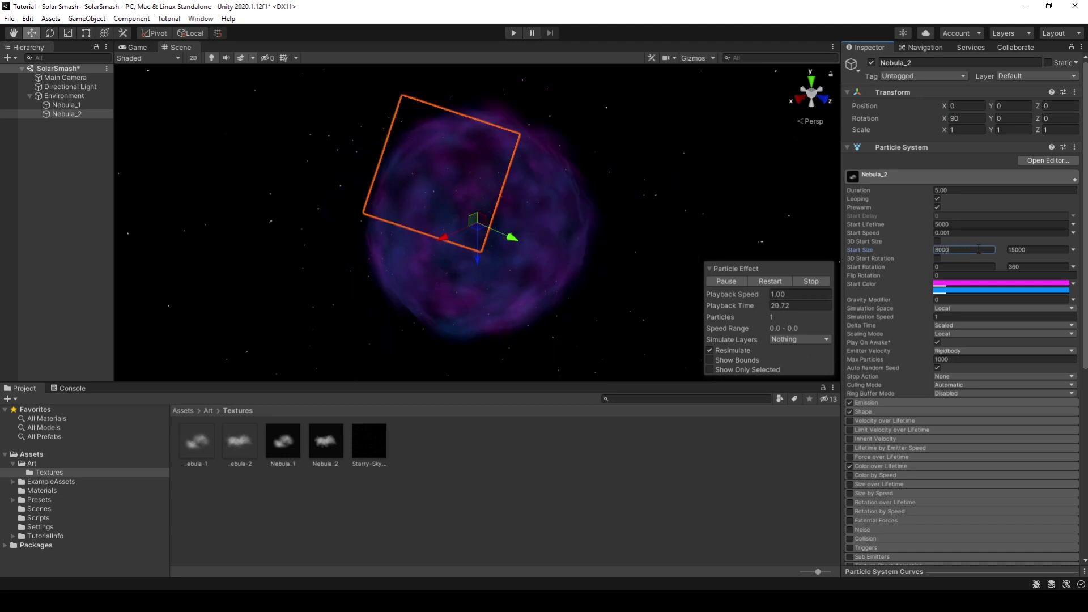
click(1035, 250)
text(1)
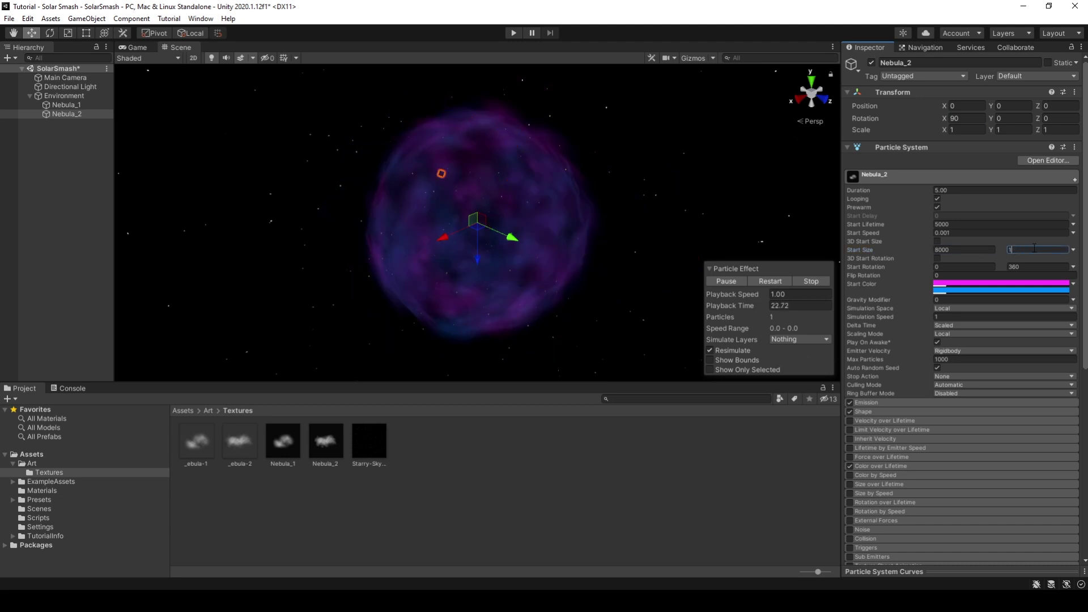
text(6000)
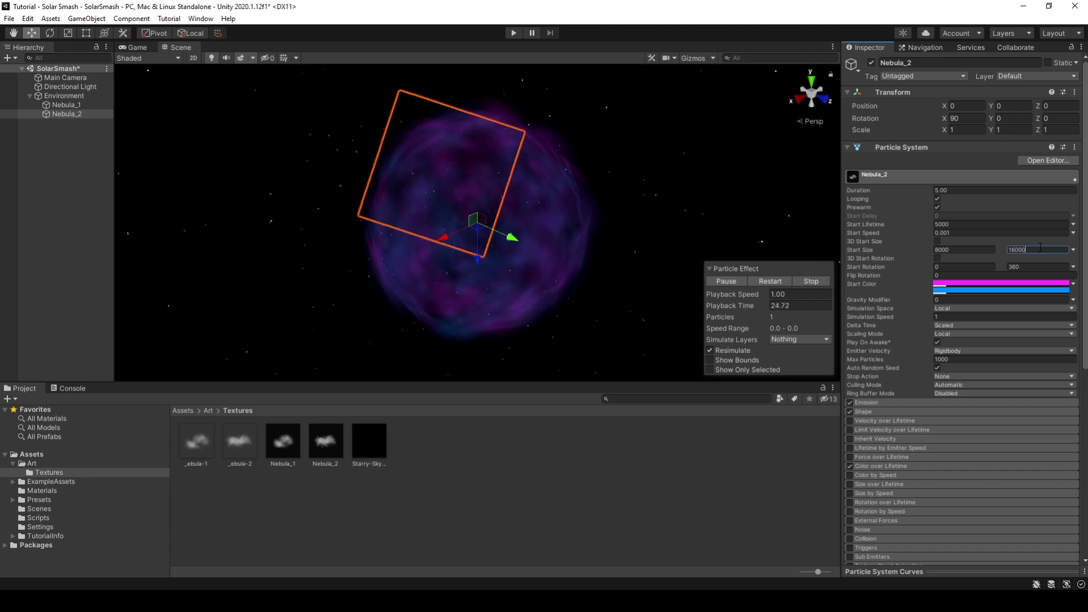
Step: Limit Nebula_2's Start Rotation to between -15 and 15
click(954, 263)
text(-)
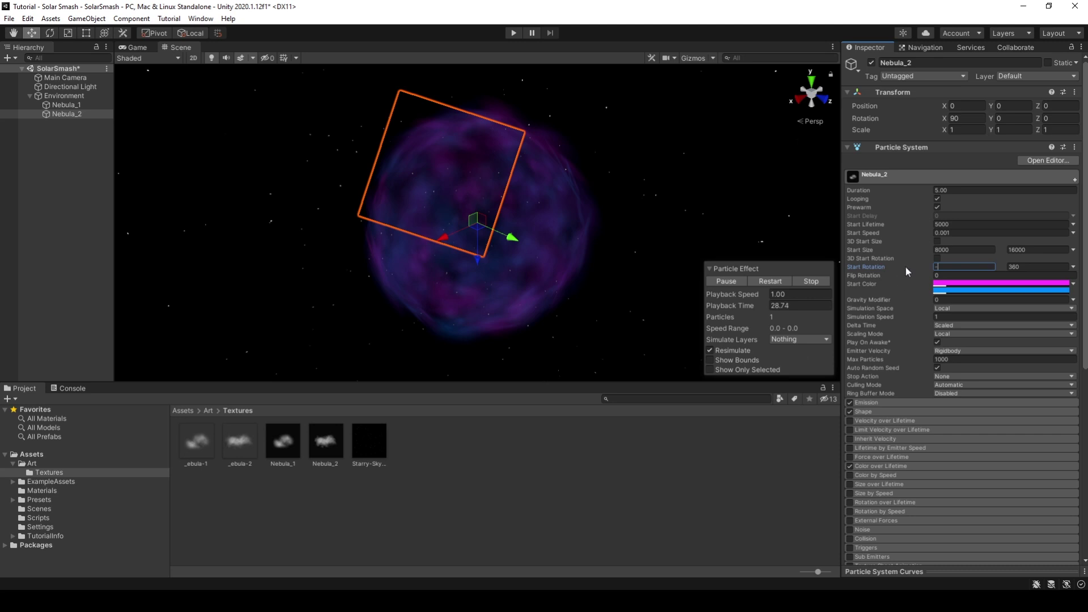
text(15)
key(Tab)
text(15)
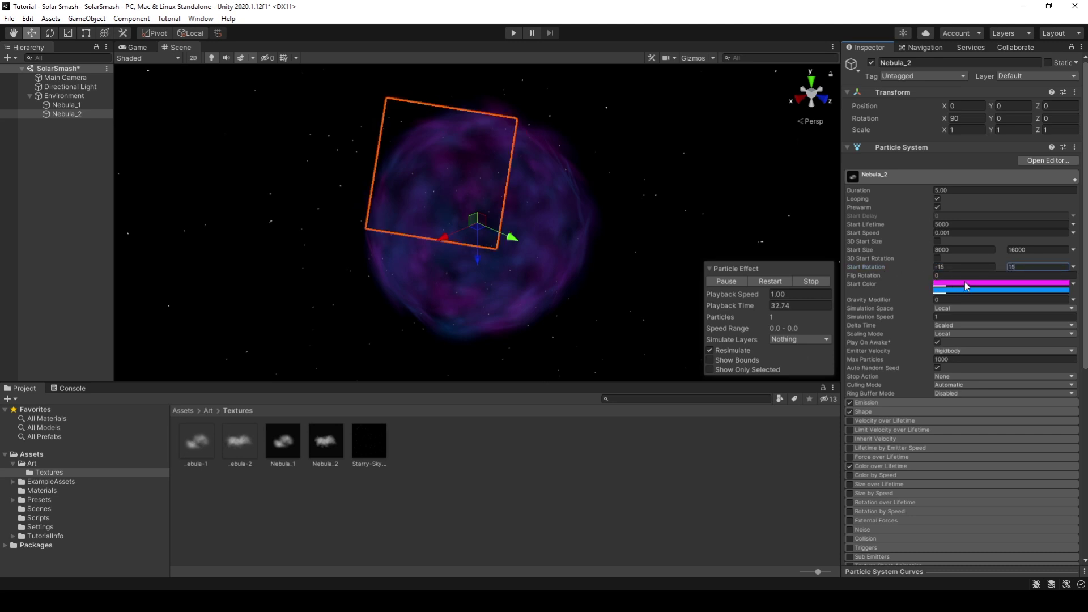
Step: Make the first start colour a saturated orange with alpha 40
click(979, 285)
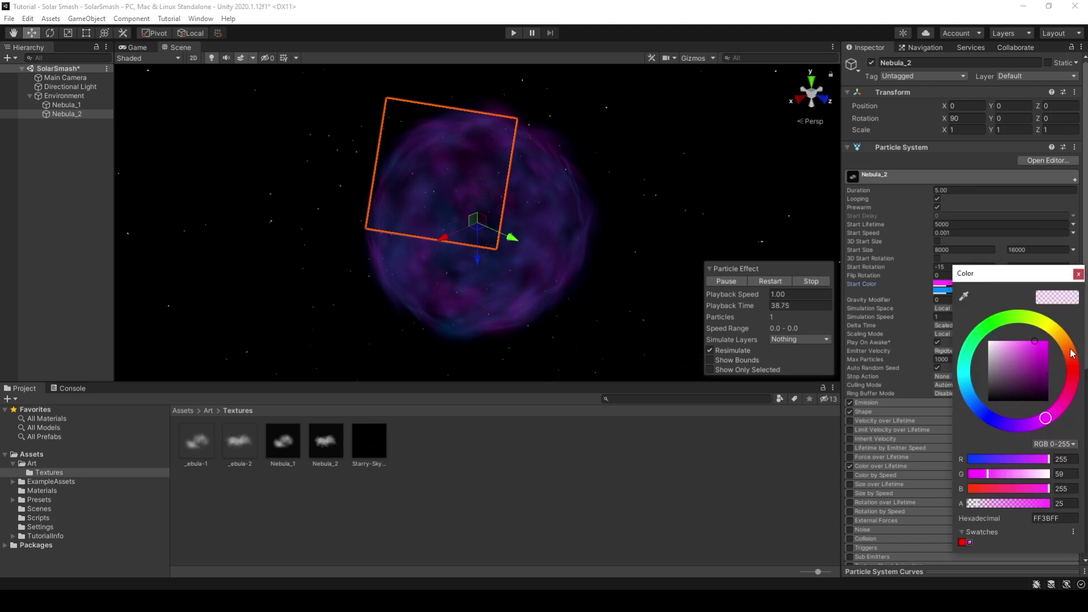
drag(1076, 357, 1049, 340)
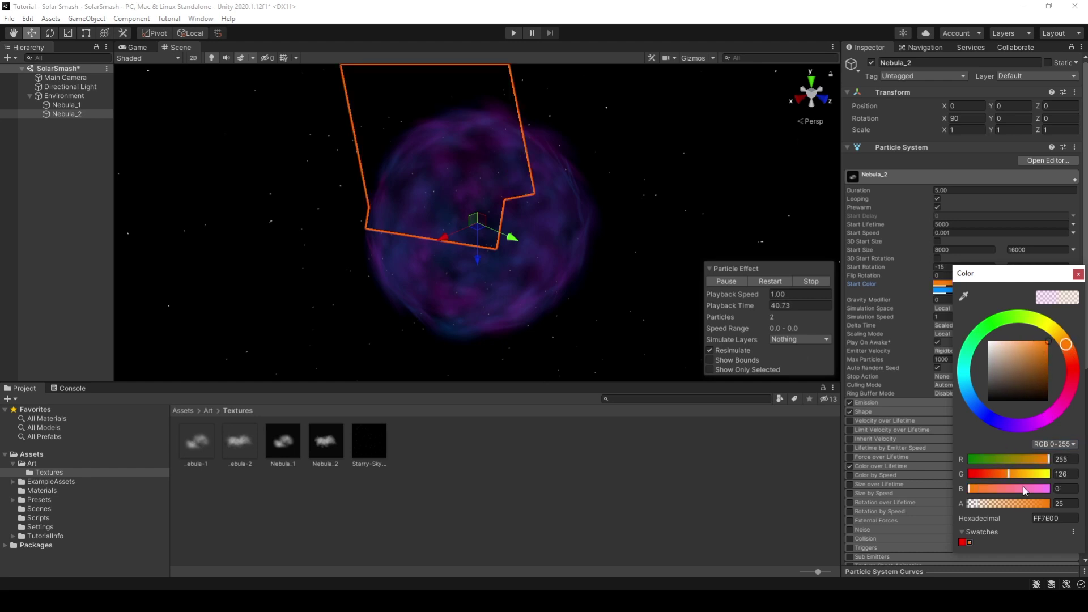
click(1074, 504)
key(BackSpace)
key(BackSpace)
text(40)
click(1080, 275)
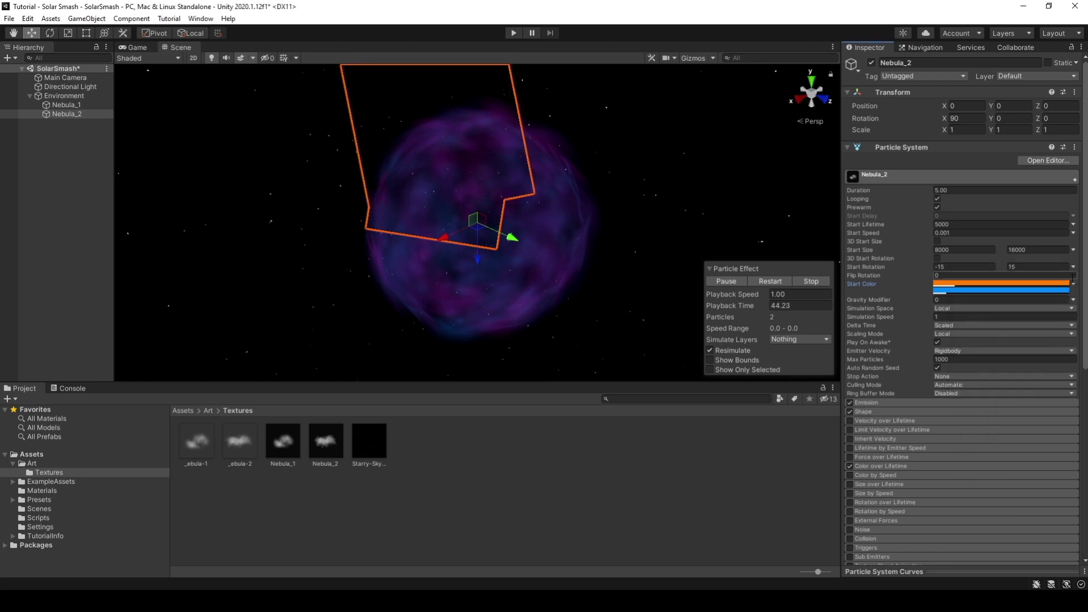
Step: Make the second start colour a saturated red with alpha 40
click(1006, 294)
click(1073, 377)
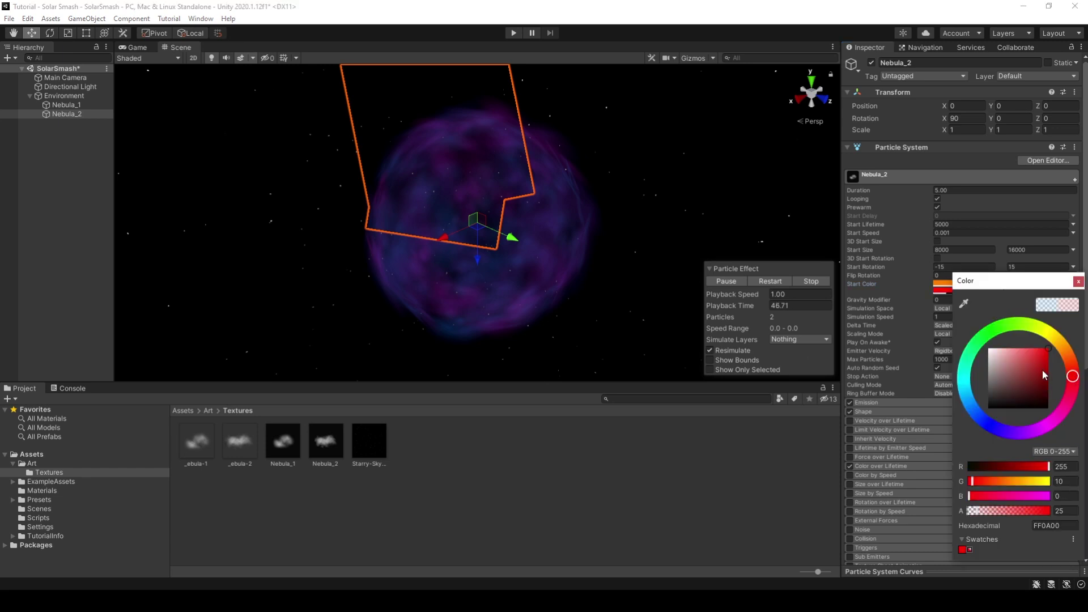
drag(1044, 358, 1048, 353)
click(1066, 511)
text(40)
click(1078, 282)
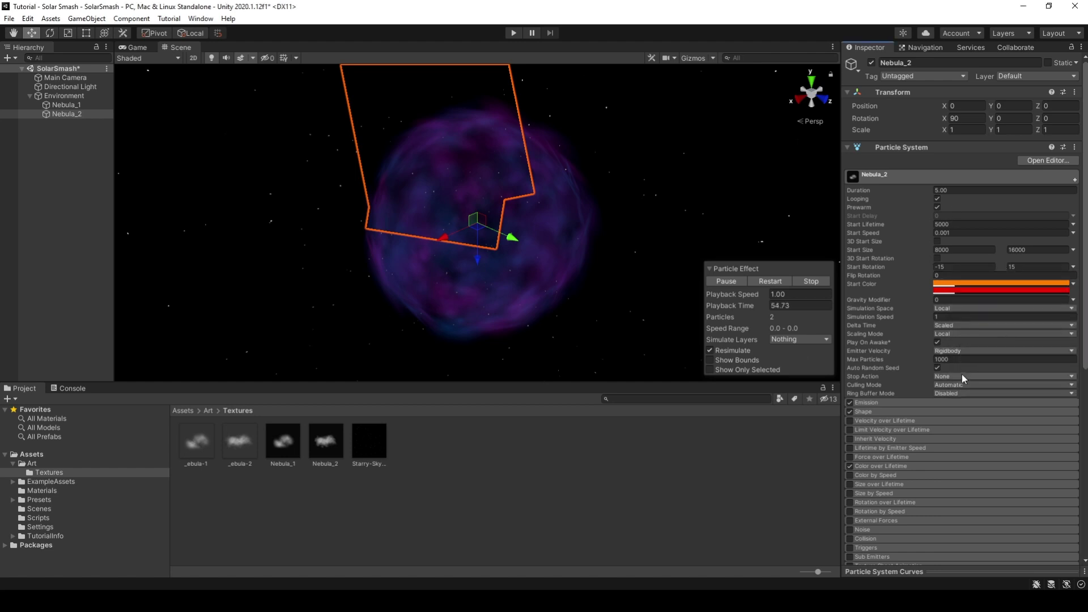
click(883, 401)
Step: Set the emission Rate over Time to 0.01 and switch the emitter shape to Circle
click(953, 414)
text(0.01)
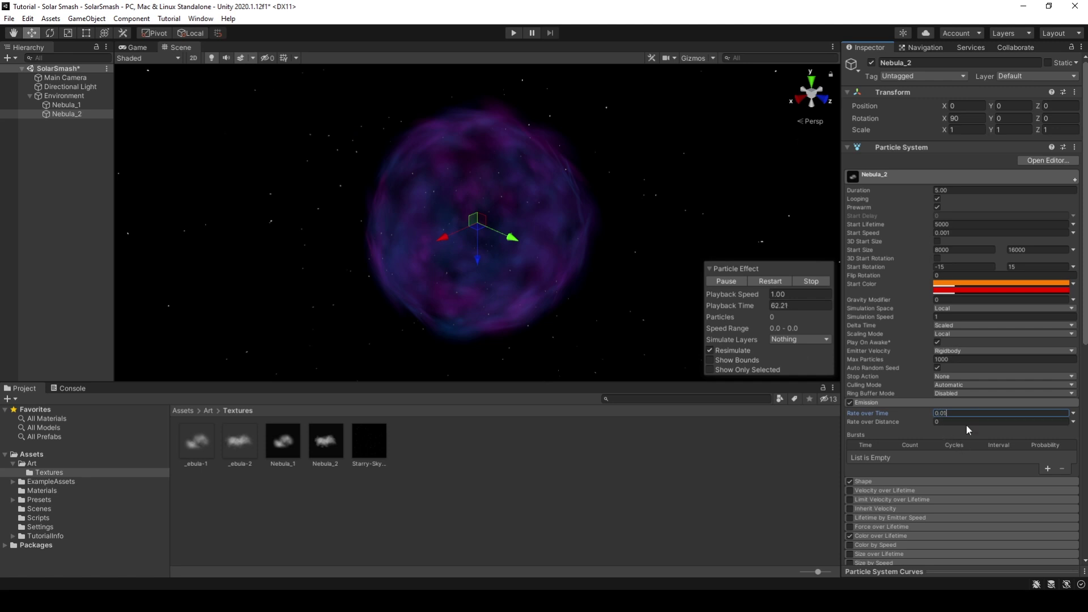
scroll(879, 388, down, 5)
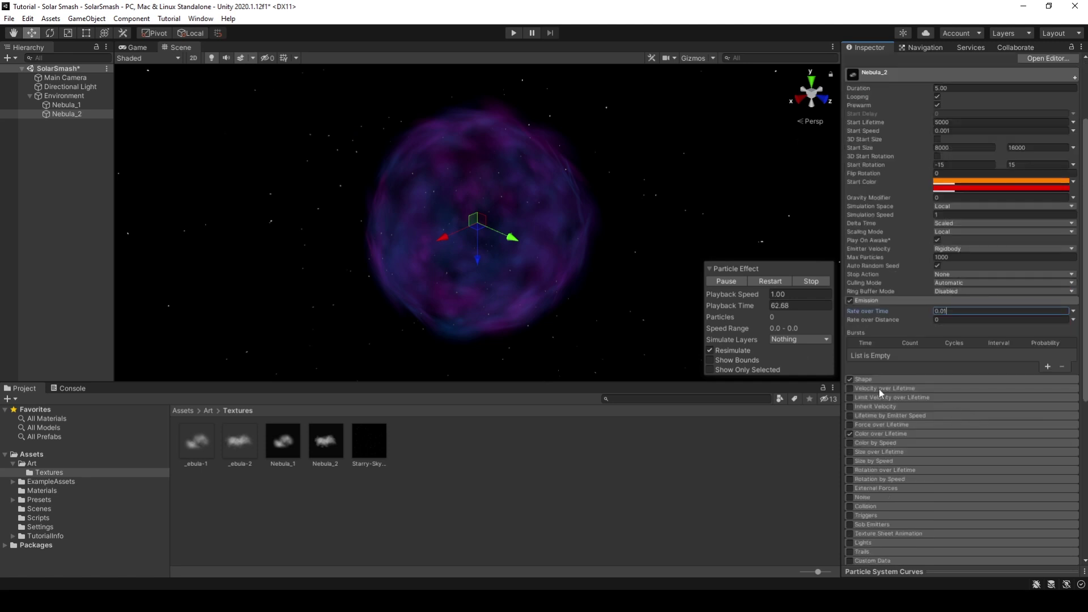
click(899, 379)
scroll(975, 339, down, 5)
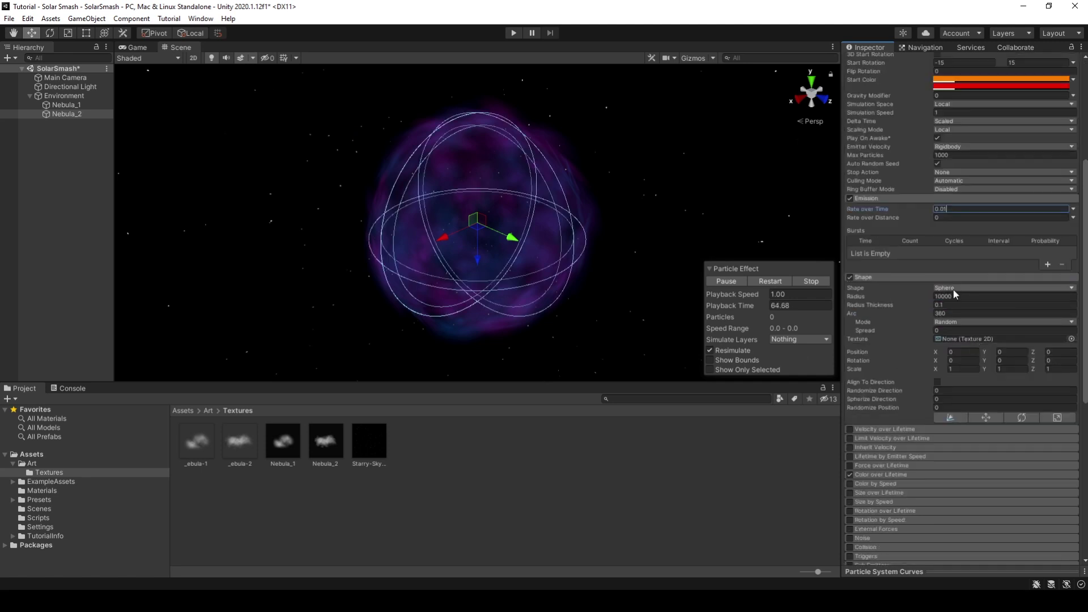
click(966, 288)
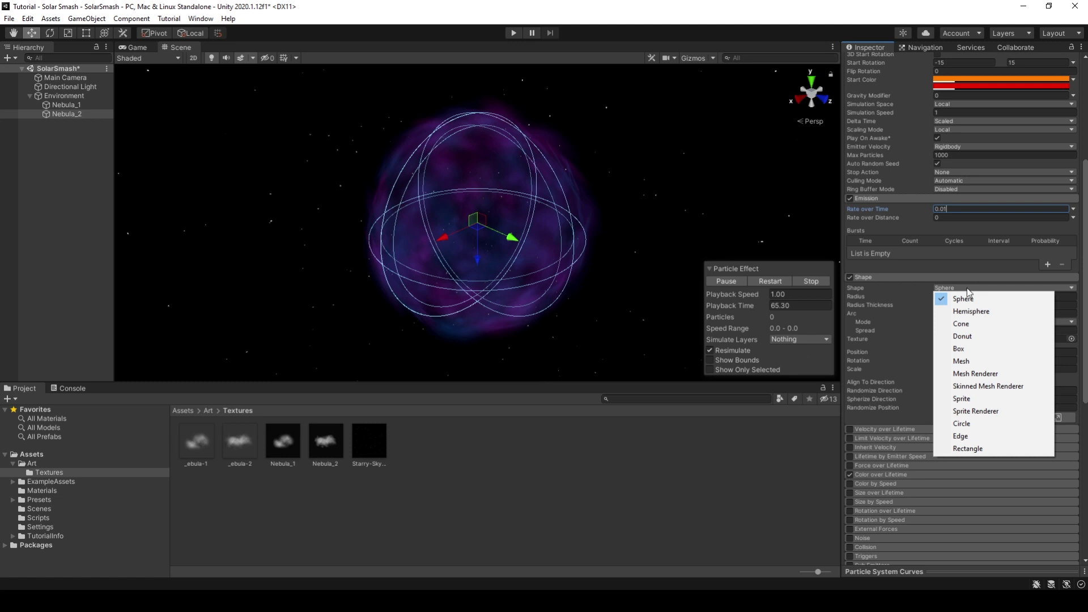
click(965, 420)
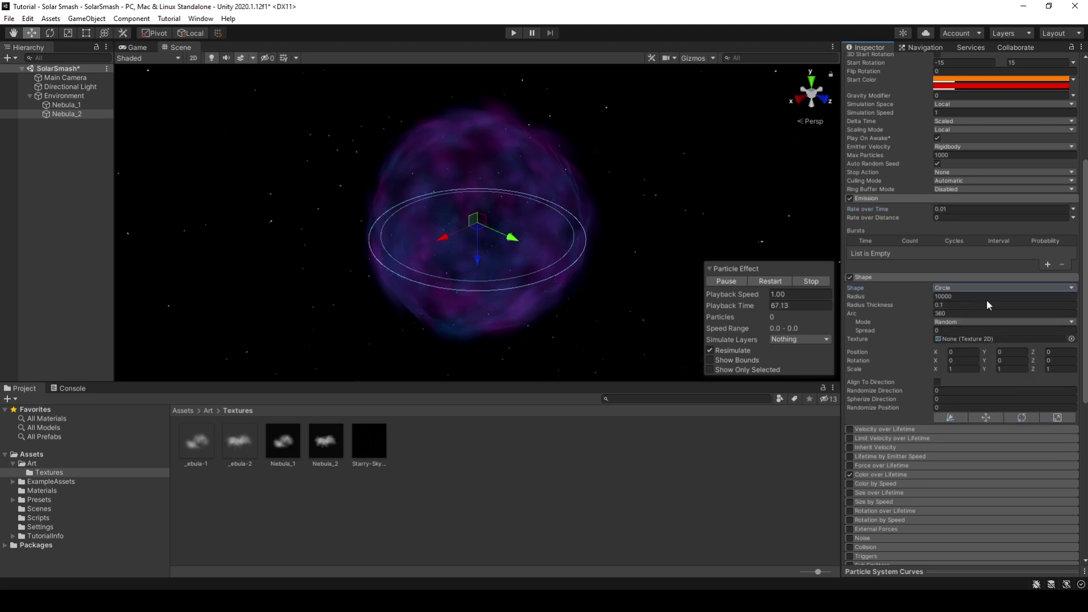
Step: Set the circle's Radius Thickness to 0 and Randomize Position to 2000
click(956, 306)
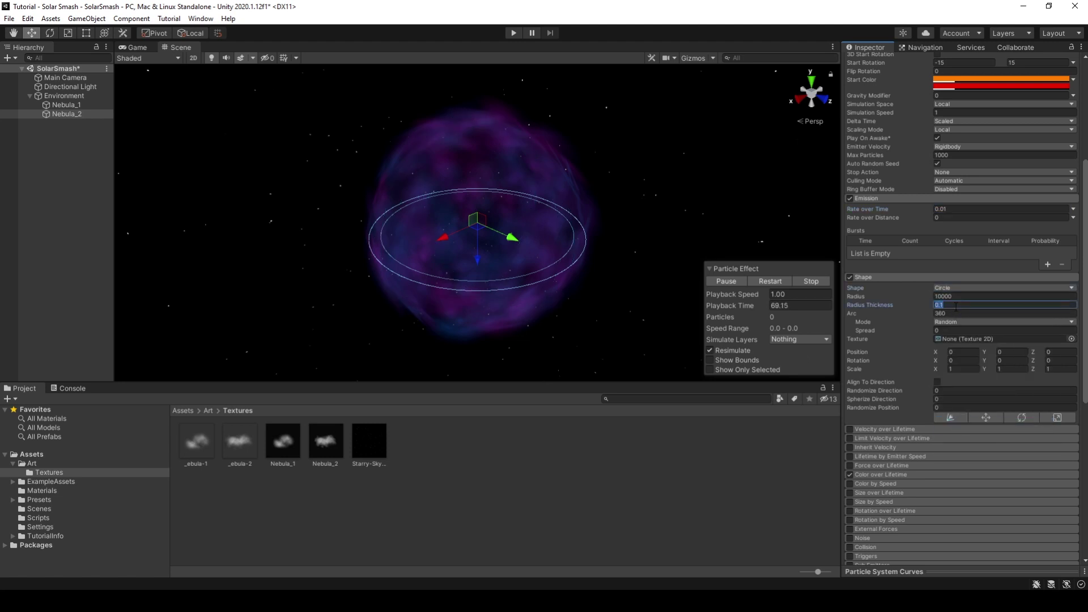
text(0)
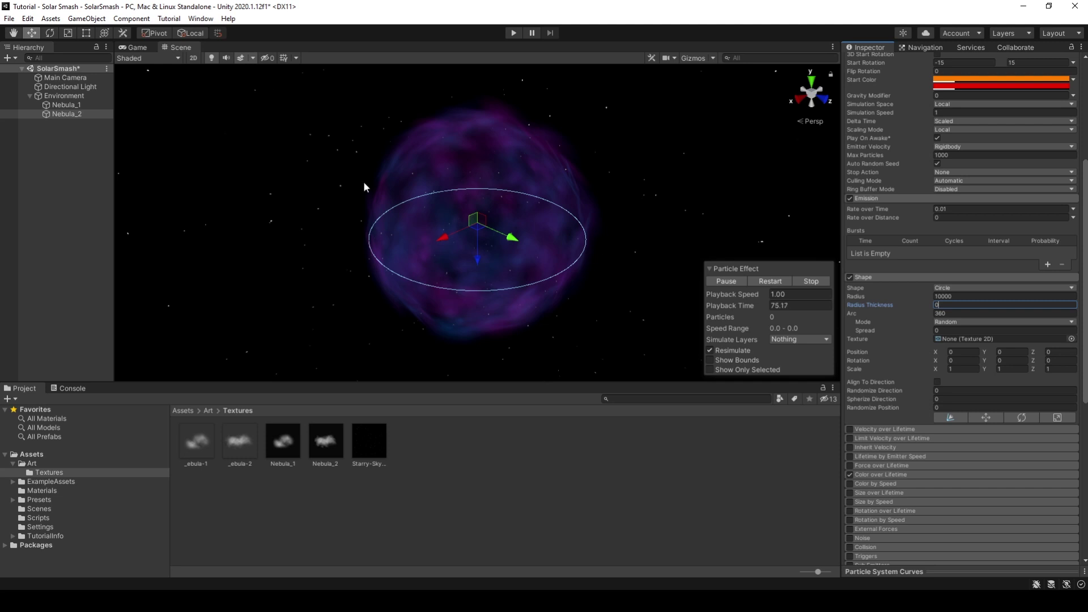
click(948, 407)
text(2)
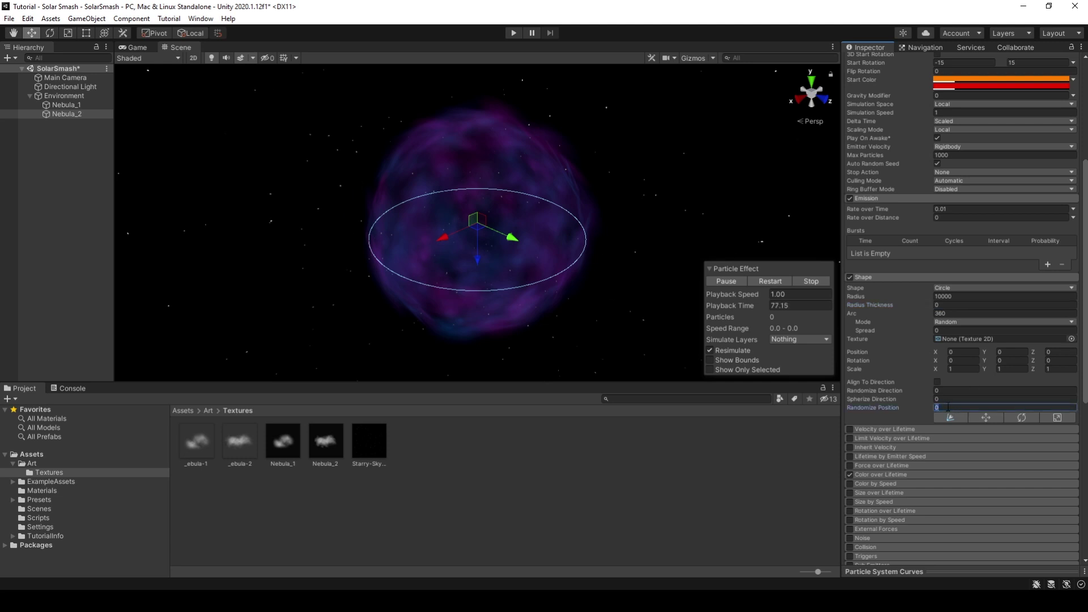
text(000)
scroll(906, 329, down, 3)
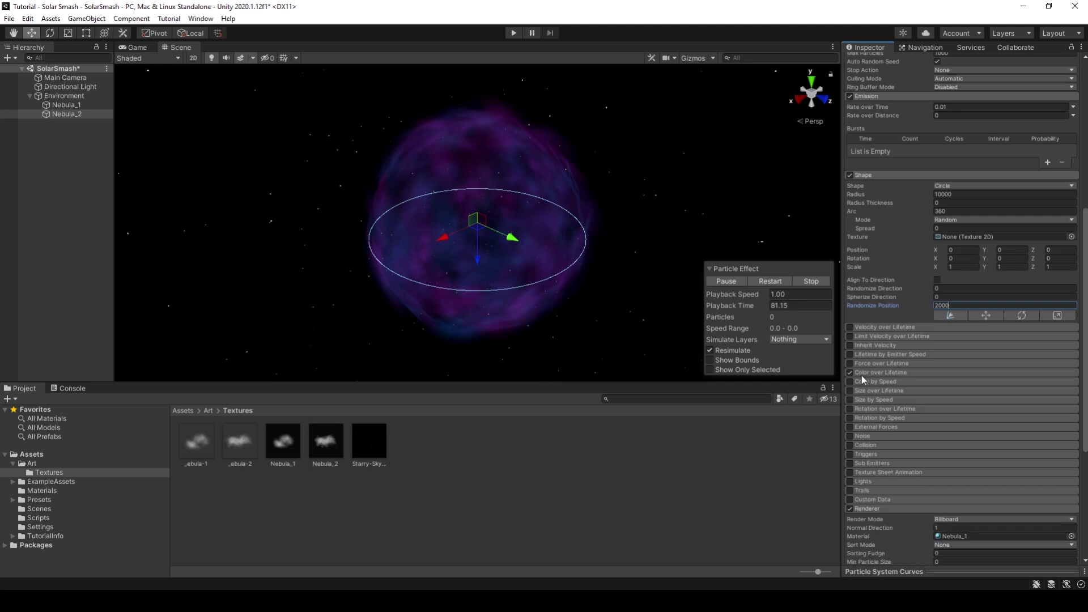
click(909, 372)
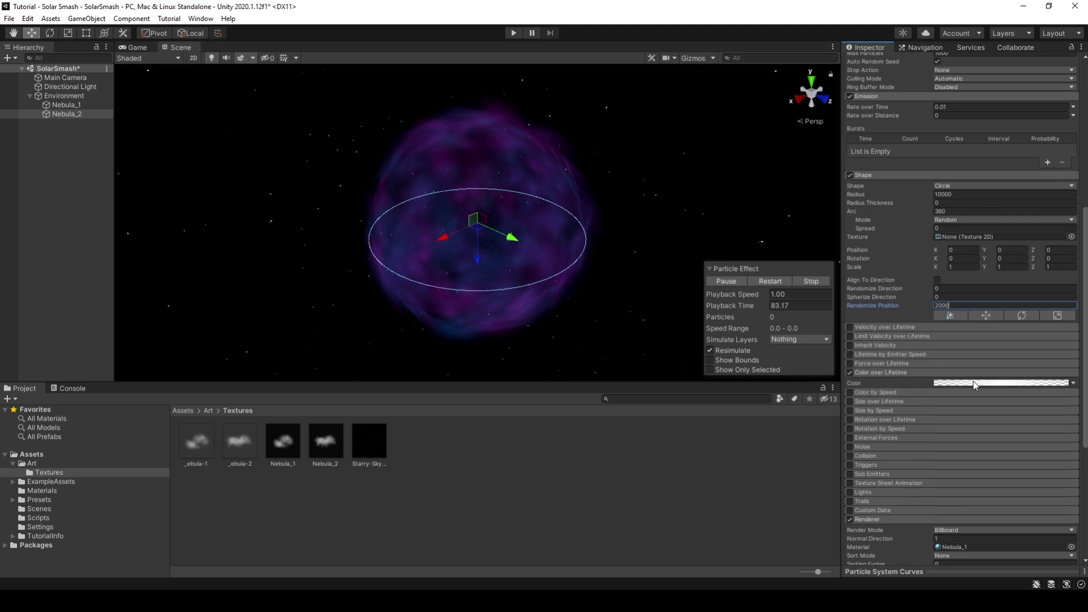
scroll(953, 363, down, 6)
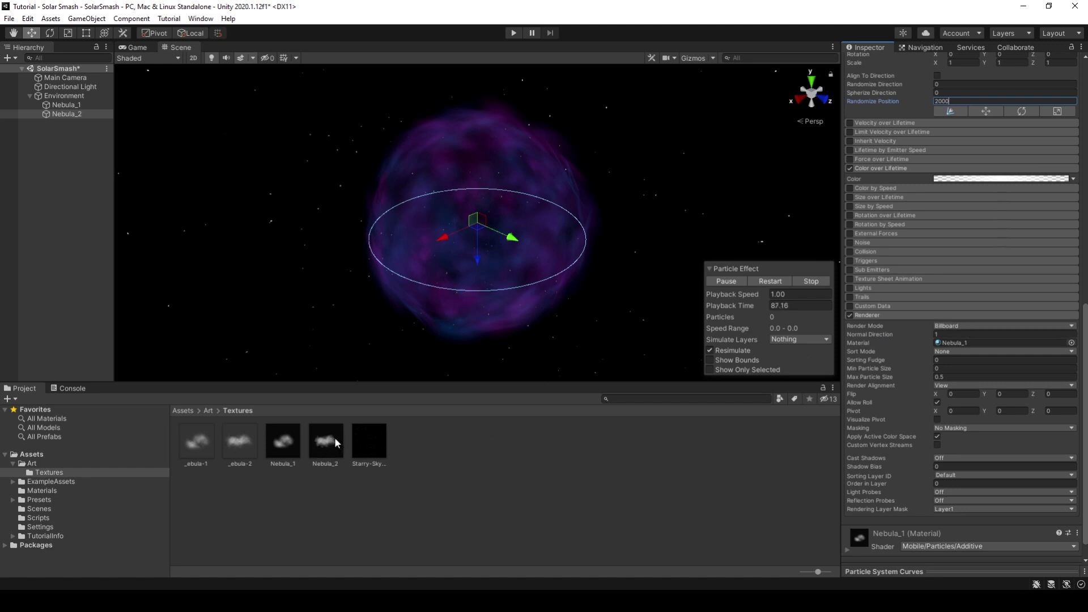
Step: Assign the Nebula_2 material, set Max Particle Size to 5, and preview the result in play mode
drag(334, 437, 968, 344)
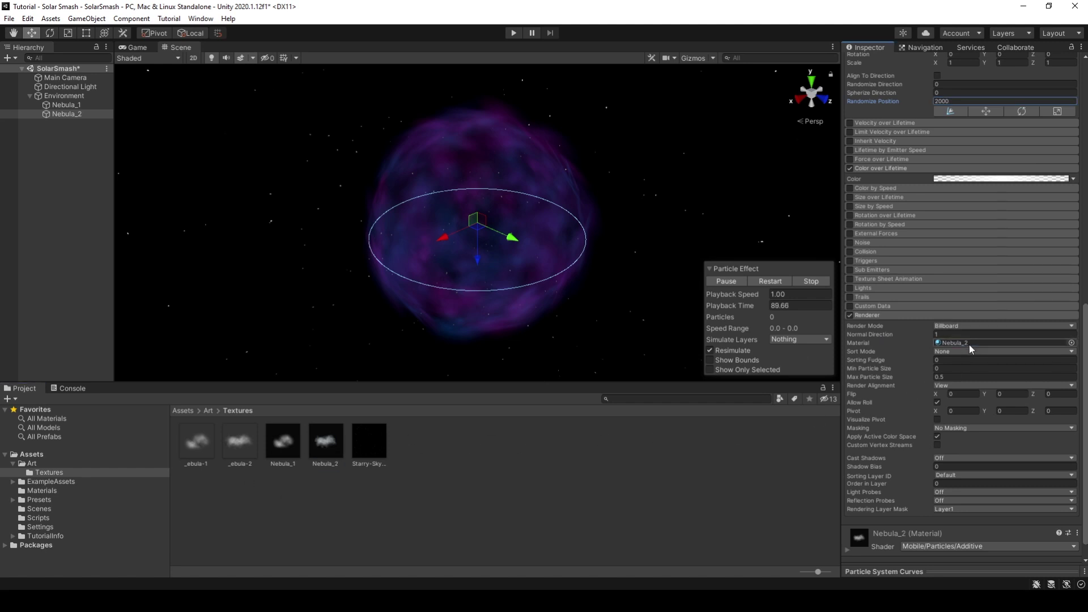
click(948, 377)
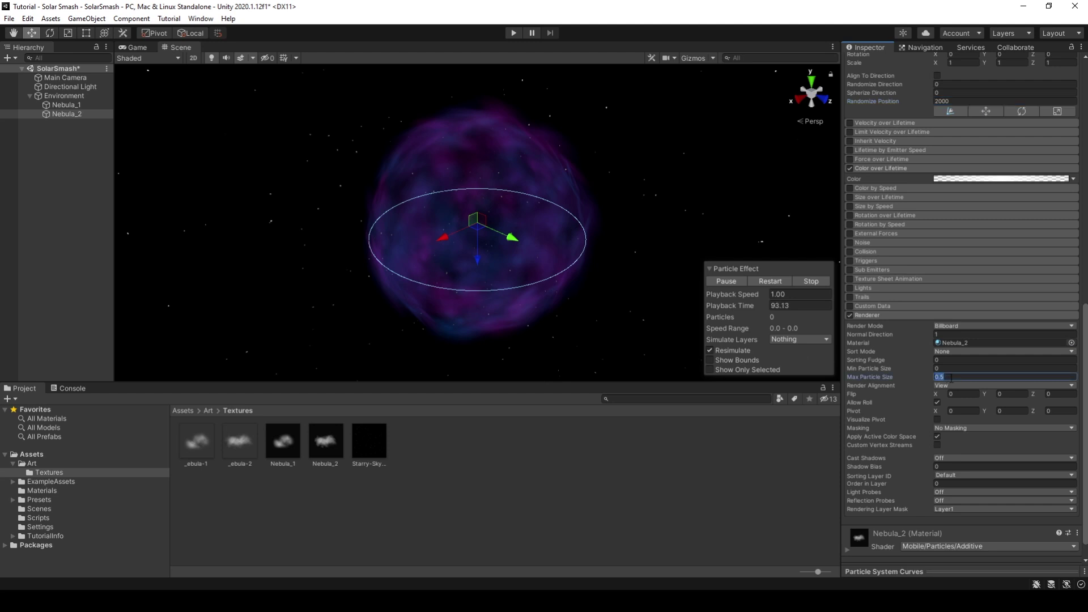
text(5)
key(Return)
click(774, 281)
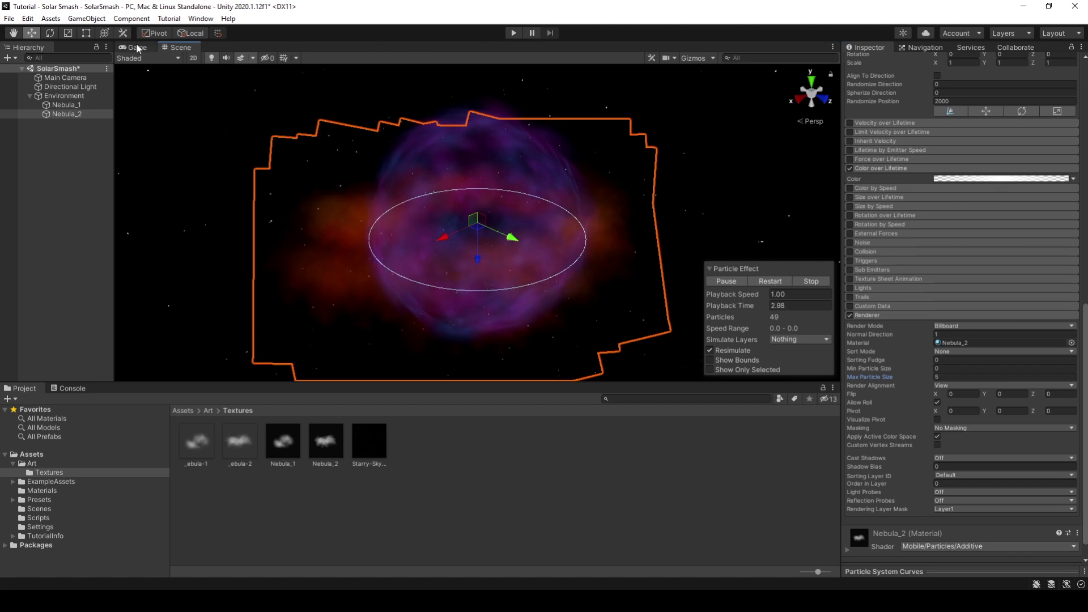
click(514, 33)
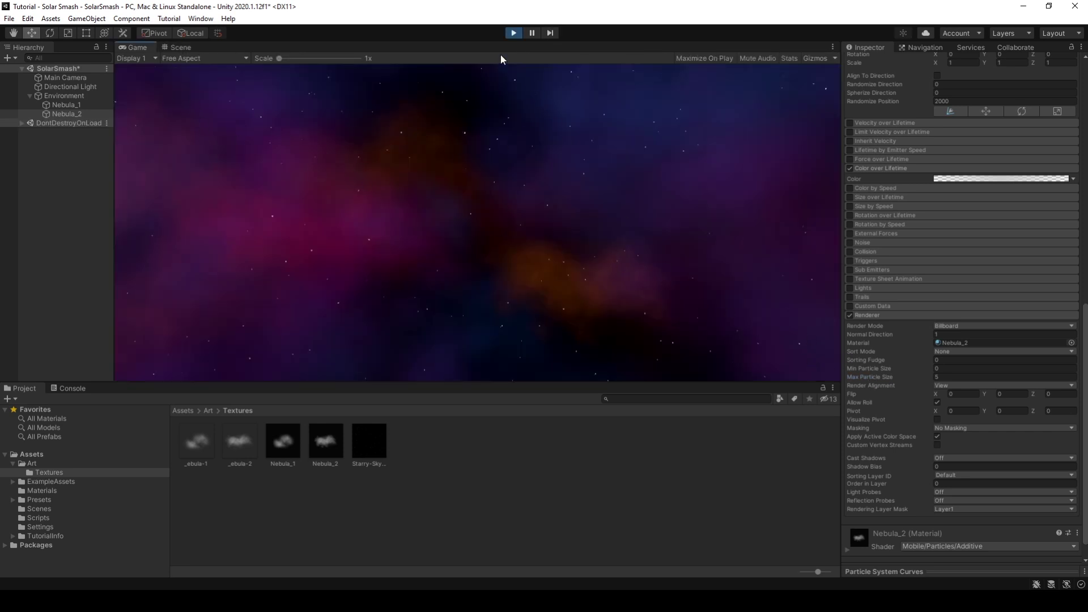
click(514, 32)
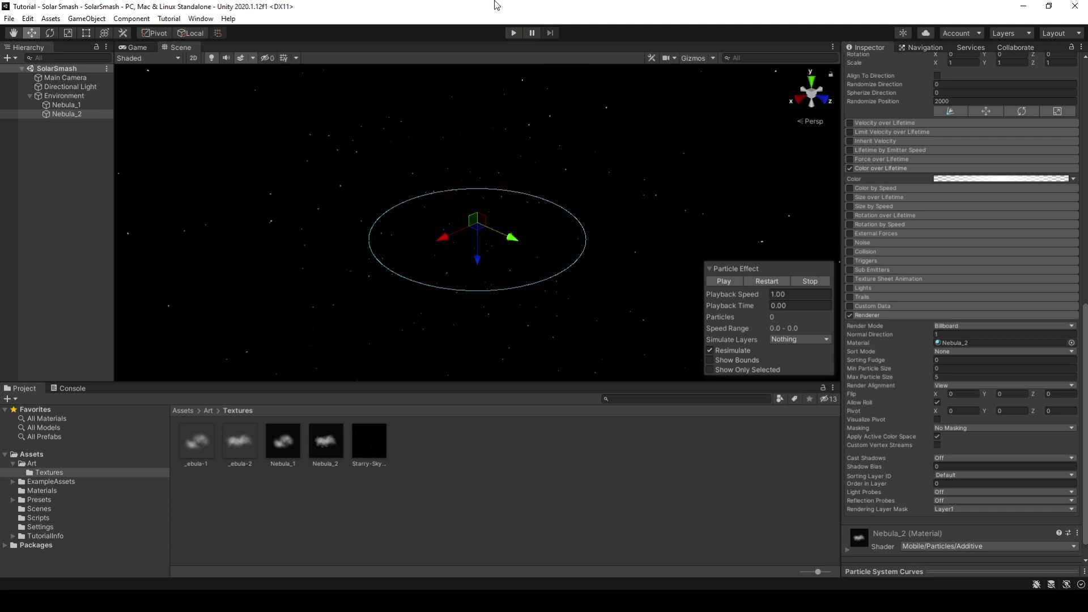